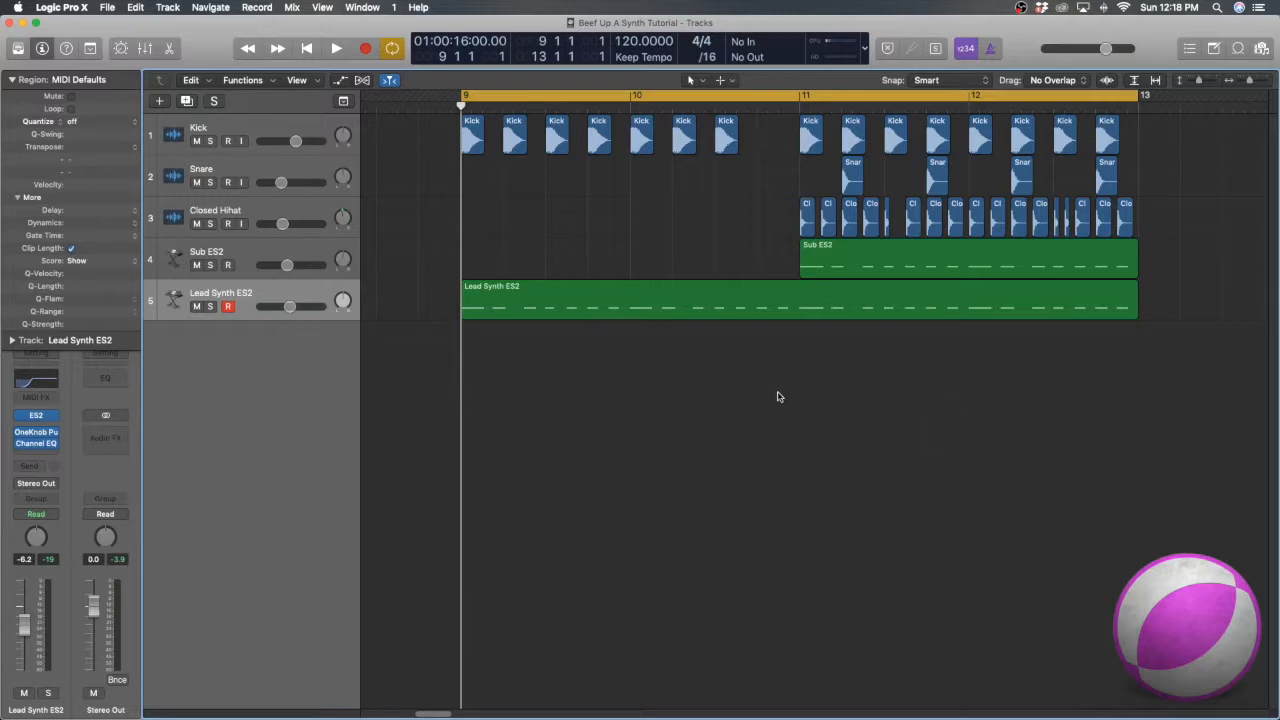
Play back the full arrangement, and set the cycle range to bars 11 through 13
{"action": "key", "text": "space"}
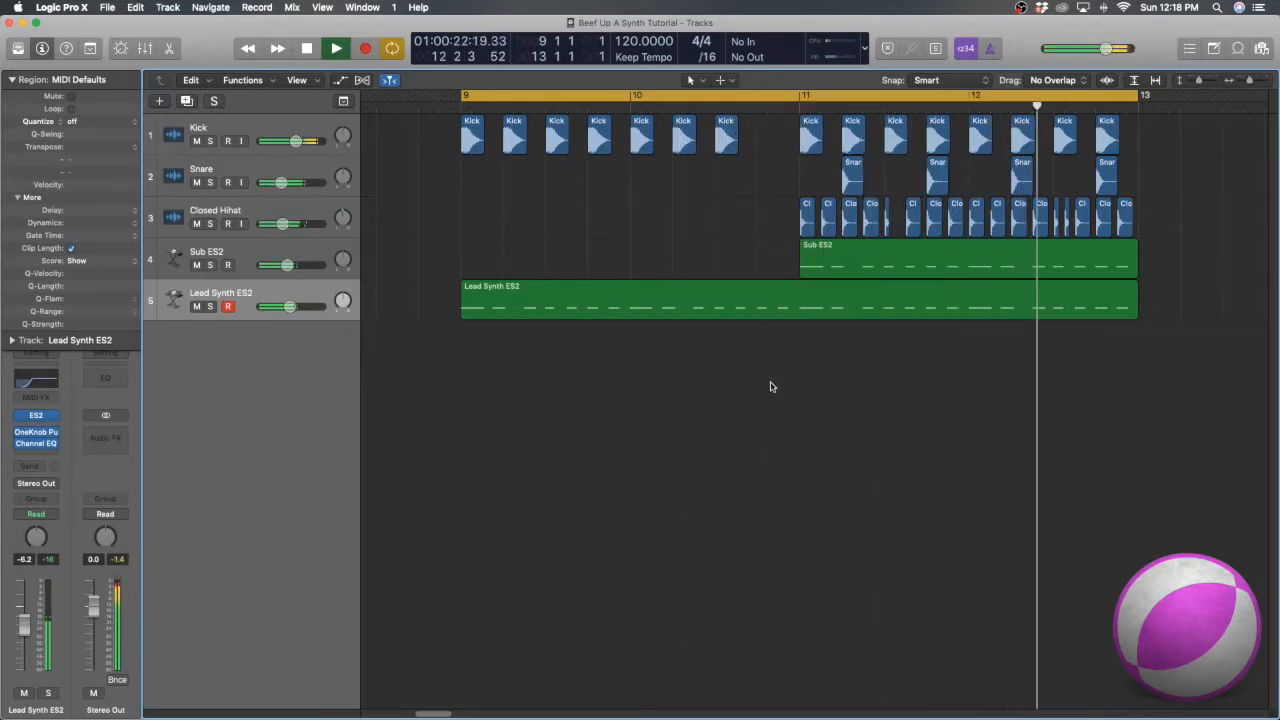
{"action": "key", "text": "space"}
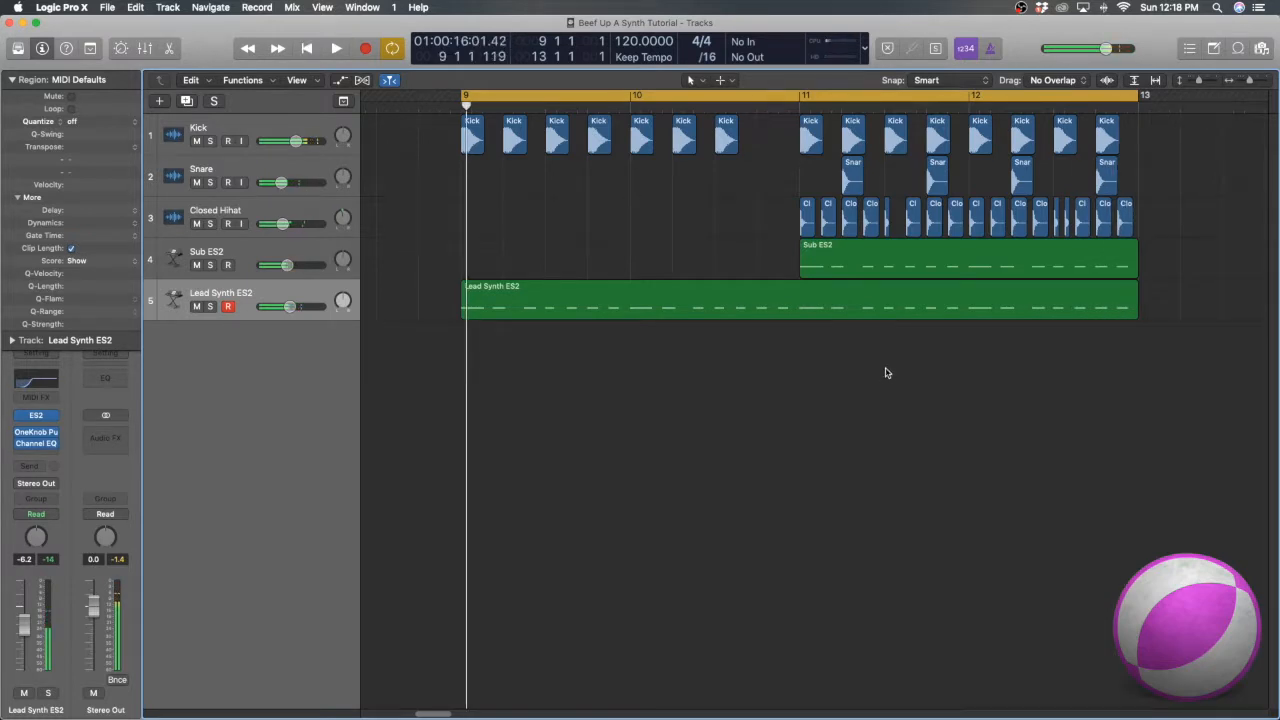
{"action": "left_click", "coordinate": [793, 101]}
{"action": "left_click_drag", "start_coordinate": [800, 101], "coordinate": [1142, 120]}
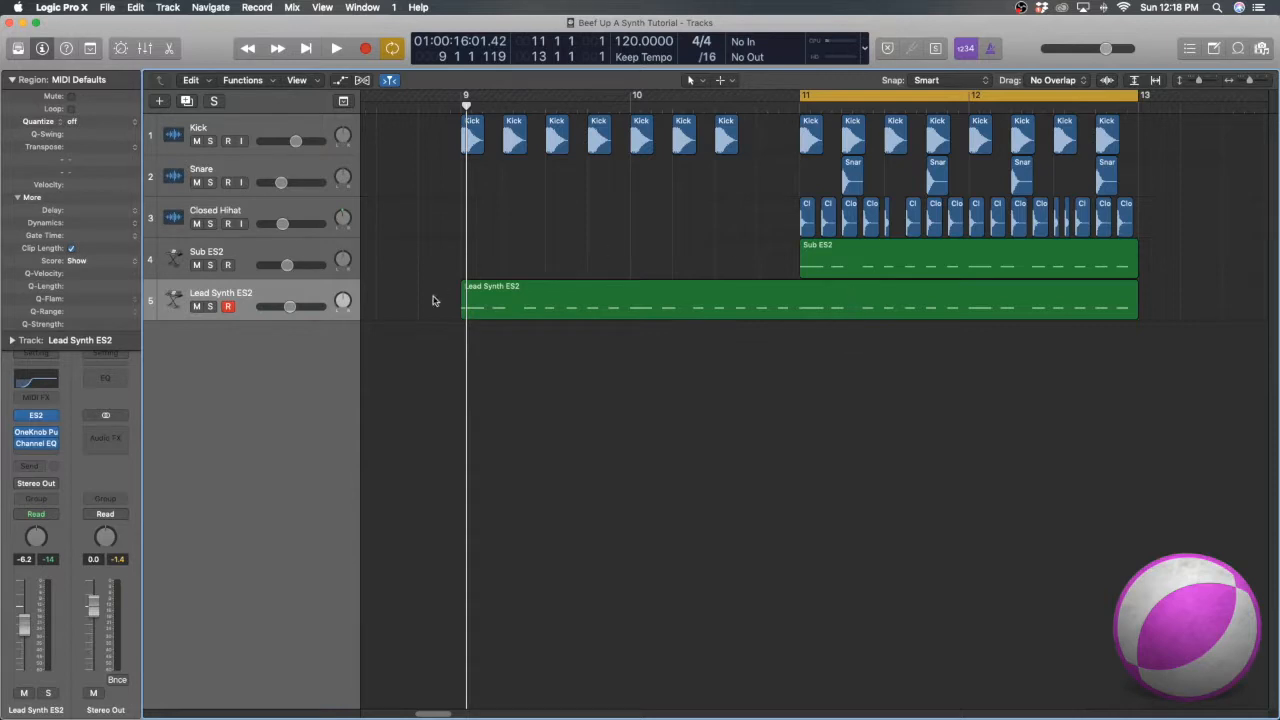
Compare the Sub ES2 and Lead Synth ES2 tracks by selecting them in turn, finishing on Lead Synth ES2
{"action": "left_click", "coordinate": [257, 248]}
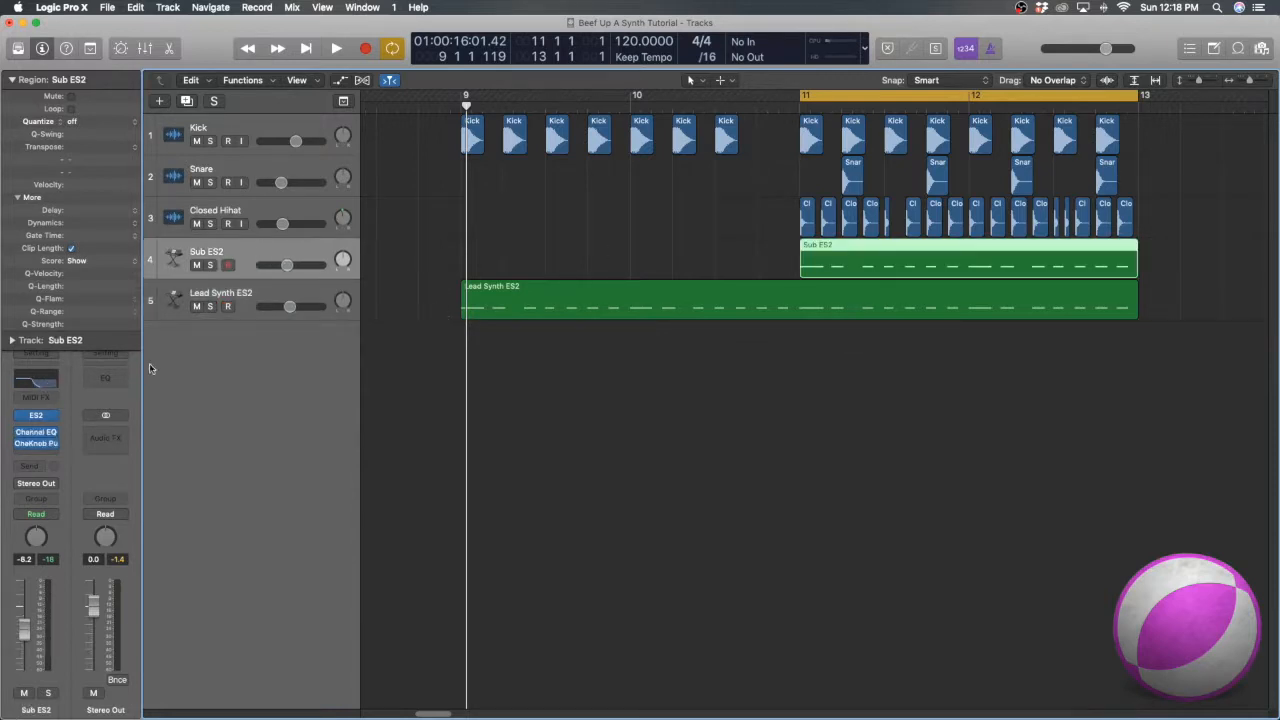
{"action": "left_click", "coordinate": [262, 289]}
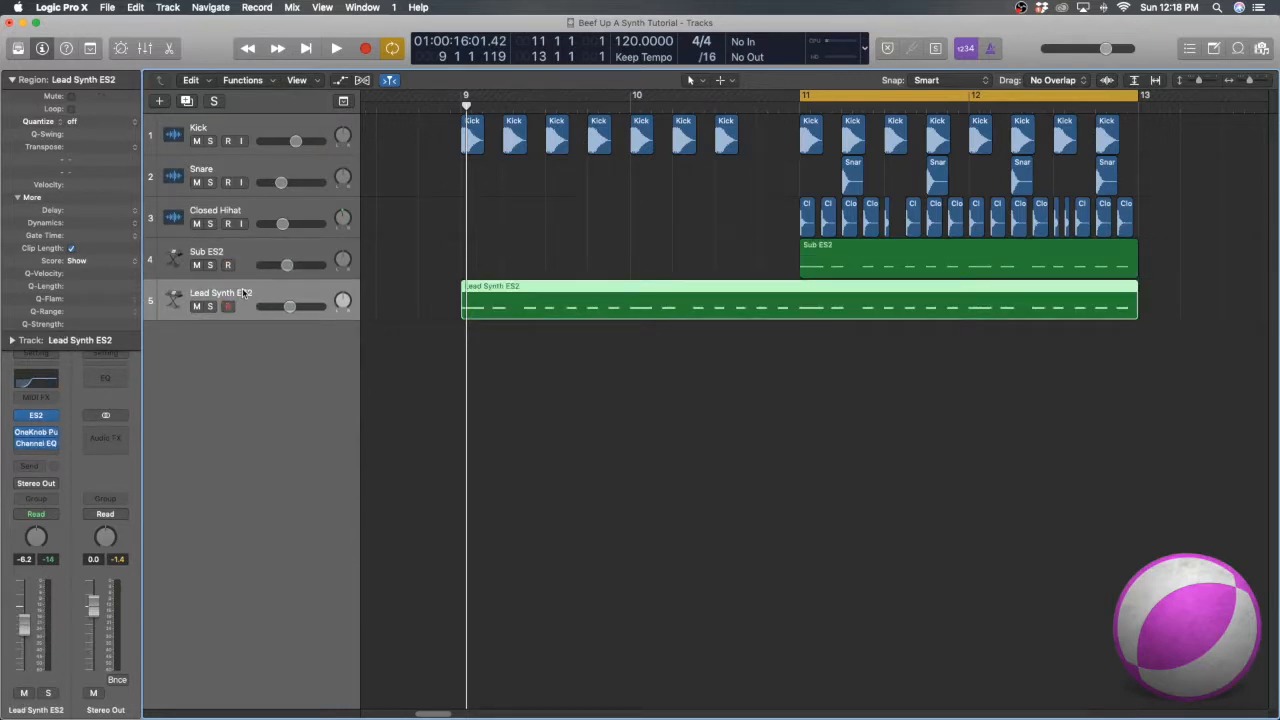
{"action": "left_click", "coordinate": [244, 248]}
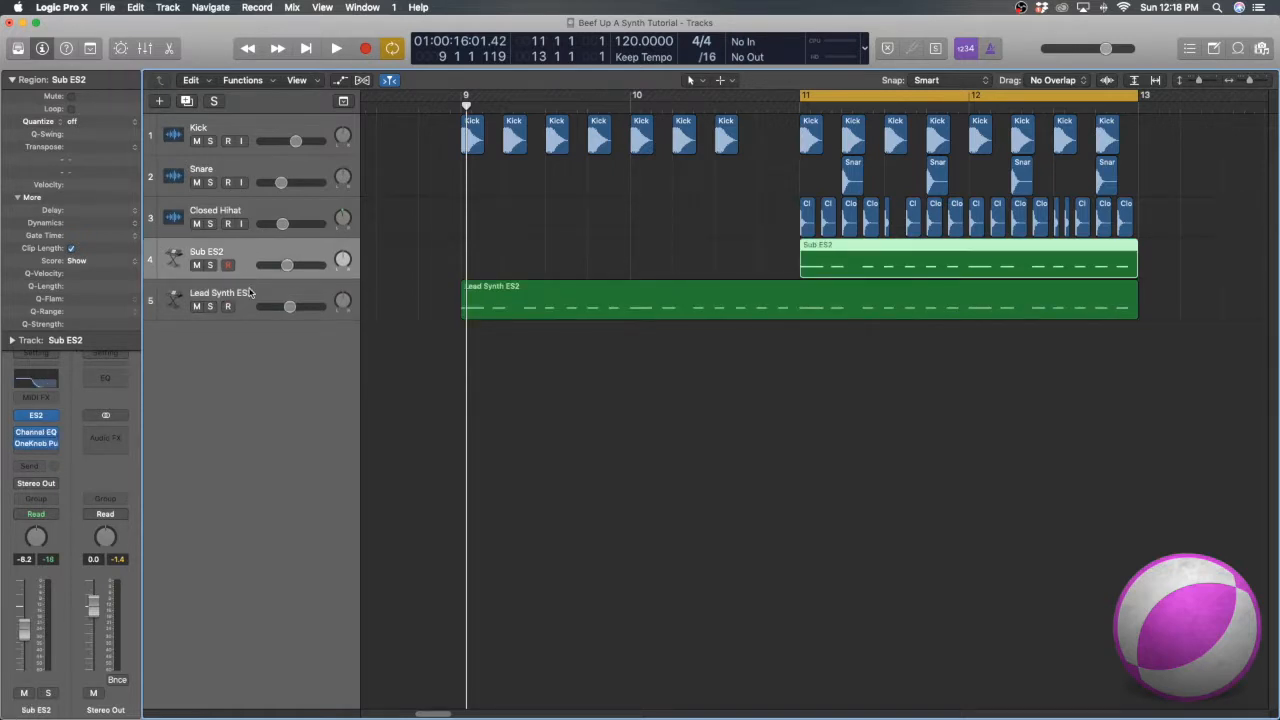
{"action": "left_click", "coordinate": [250, 292]}
{"action": "left_click", "coordinate": [244, 251]}
{"action": "left_click", "coordinate": [243, 283]}
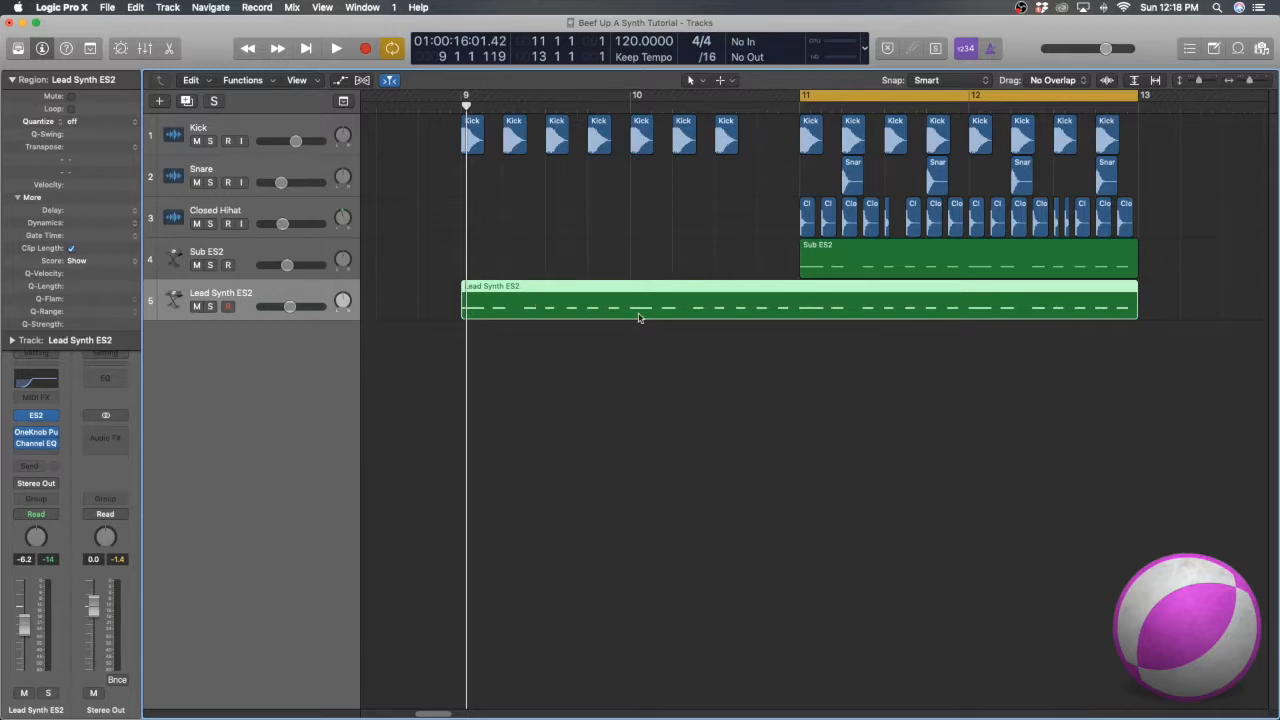
Solo the Lead Synth ES2 track, audition it over the cycle range, and clear the solo
{"action": "left_click", "coordinate": [211, 306]}
{"action": "key", "text": "space"}
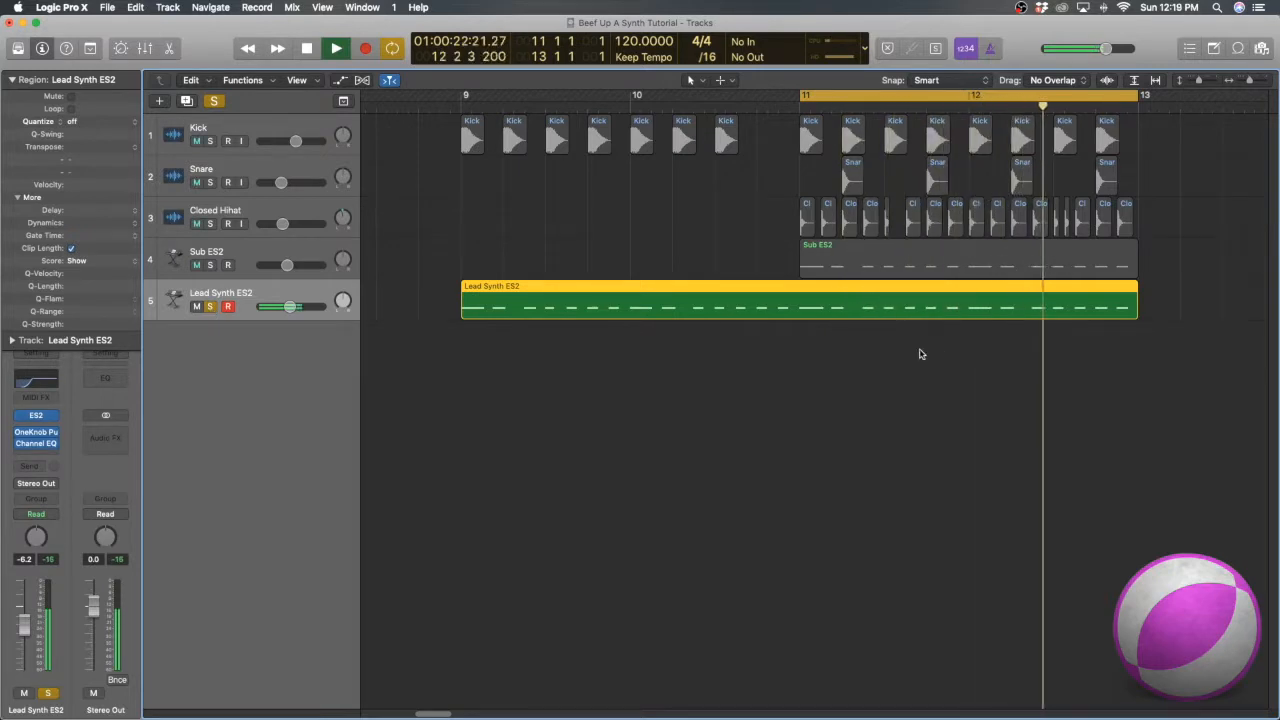
{"action": "key", "text": "space"}
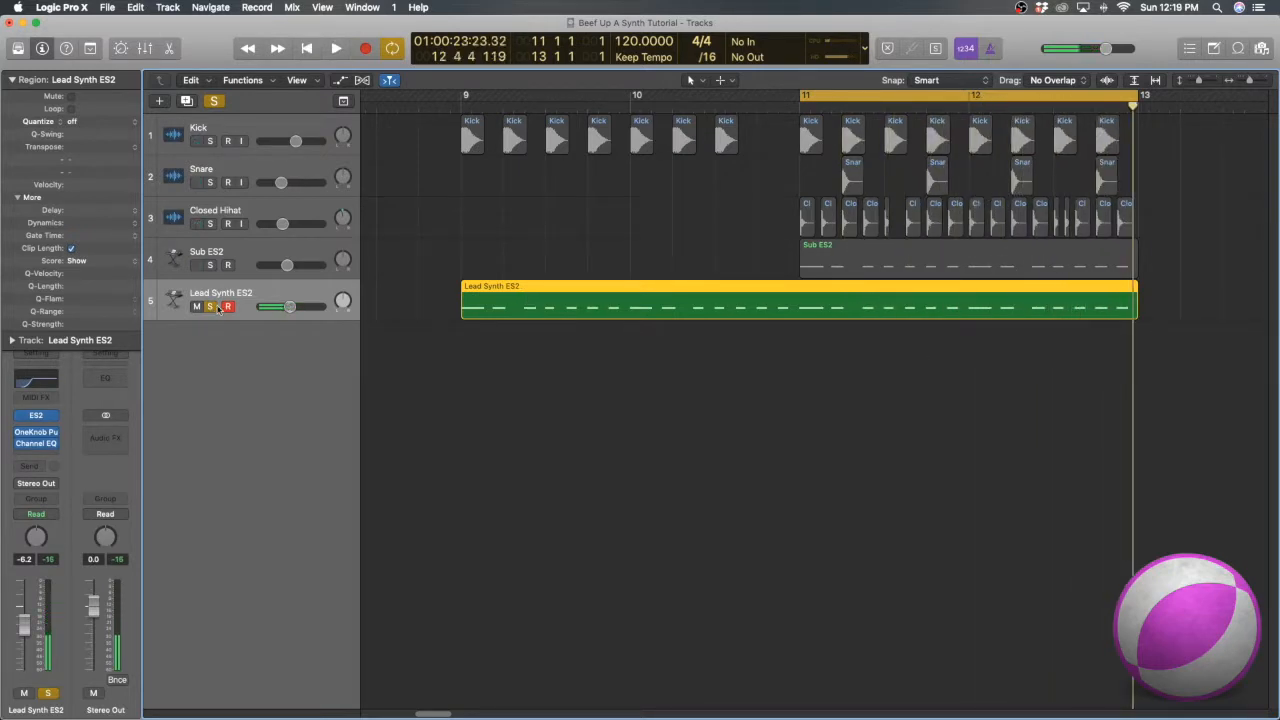
{"action": "left_click", "coordinate": [216, 307]}
{"action": "left_click", "coordinate": [508, 373]}
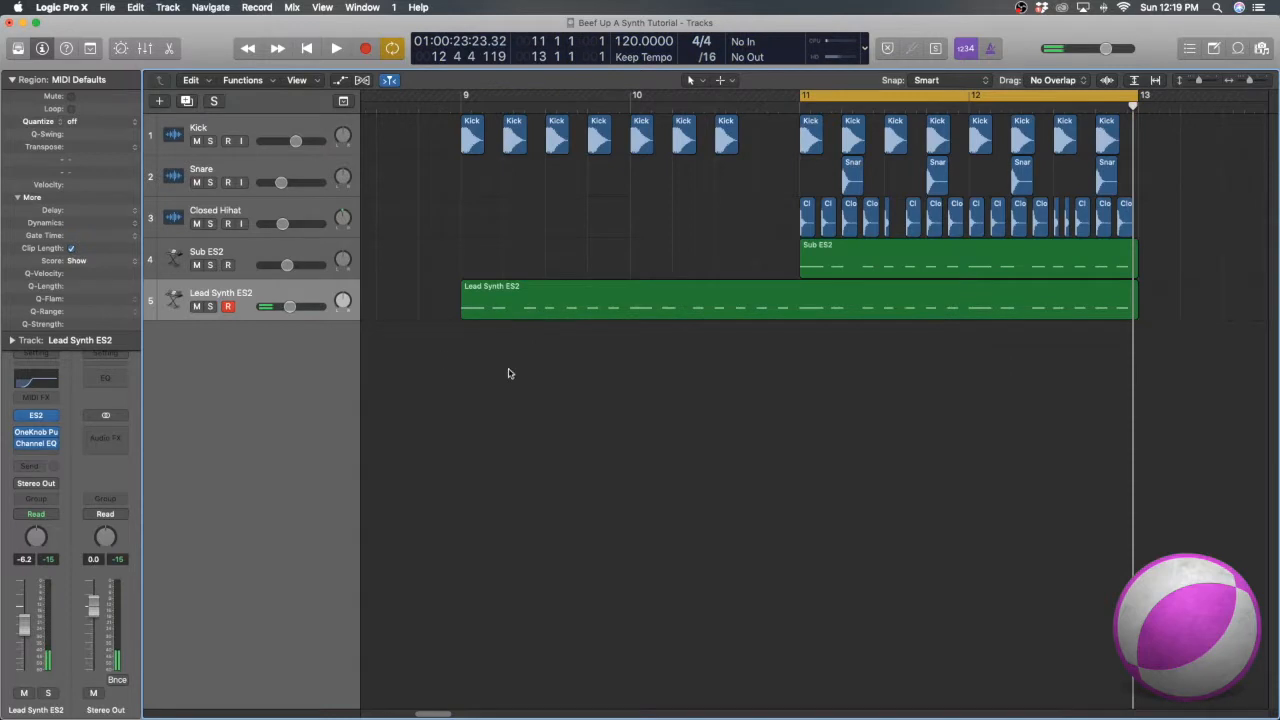
Add a Bus 1 send to the Lead Synth ES2 track
{"action": "left_click", "coordinate": [276, 289]}
{"action": "left_click", "coordinate": [435, 374]}
{"action": "left_click", "coordinate": [38, 466]}
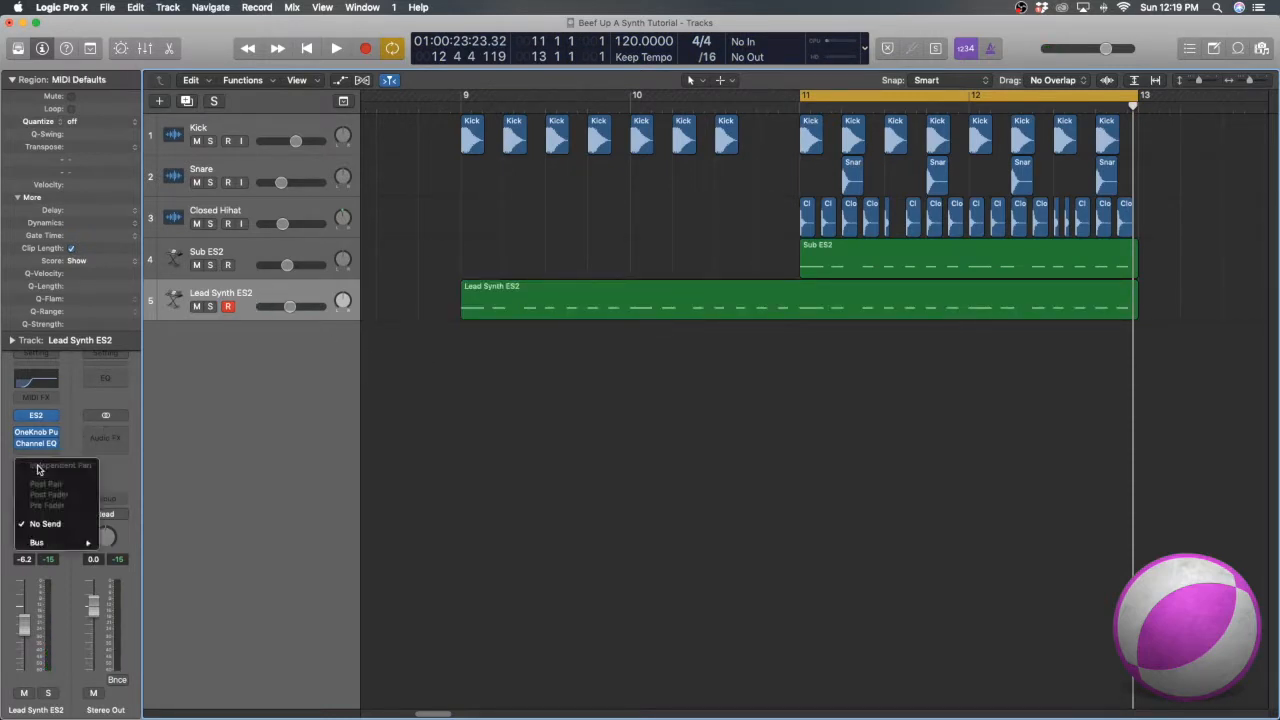
{"action": "mouse_move", "coordinate": [68, 545]}
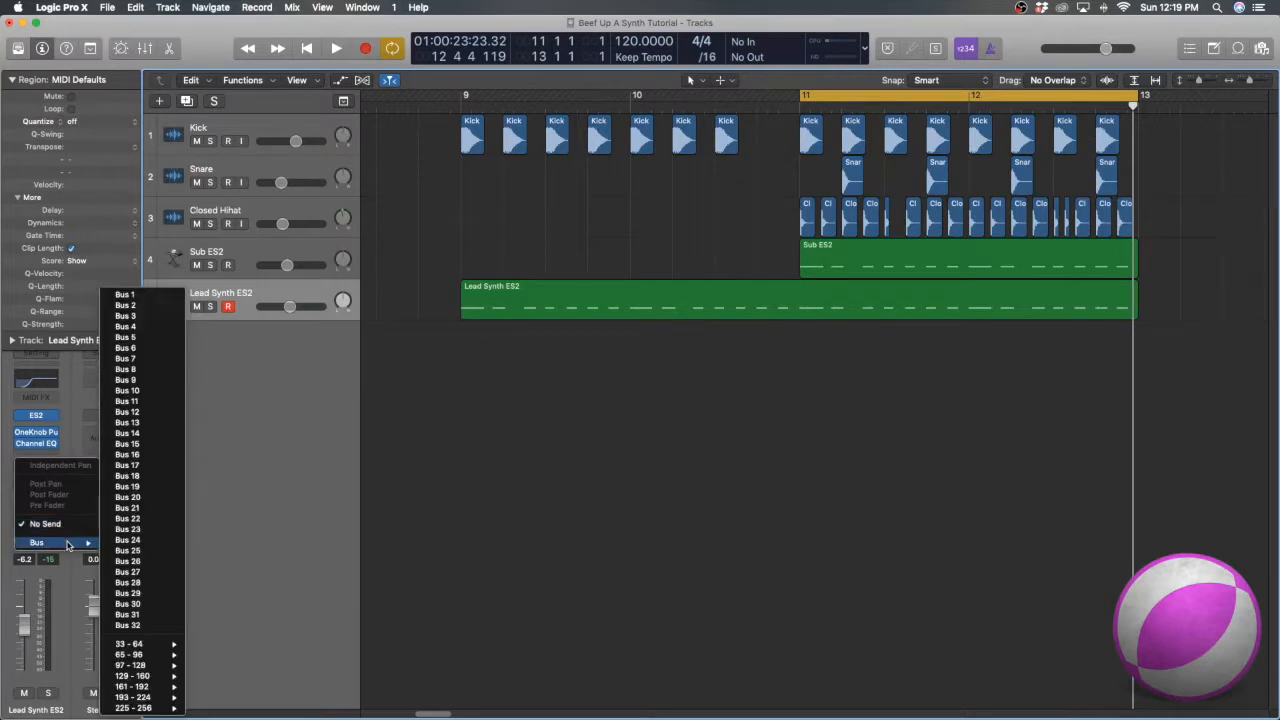
{"action": "left_click", "coordinate": [150, 298]}
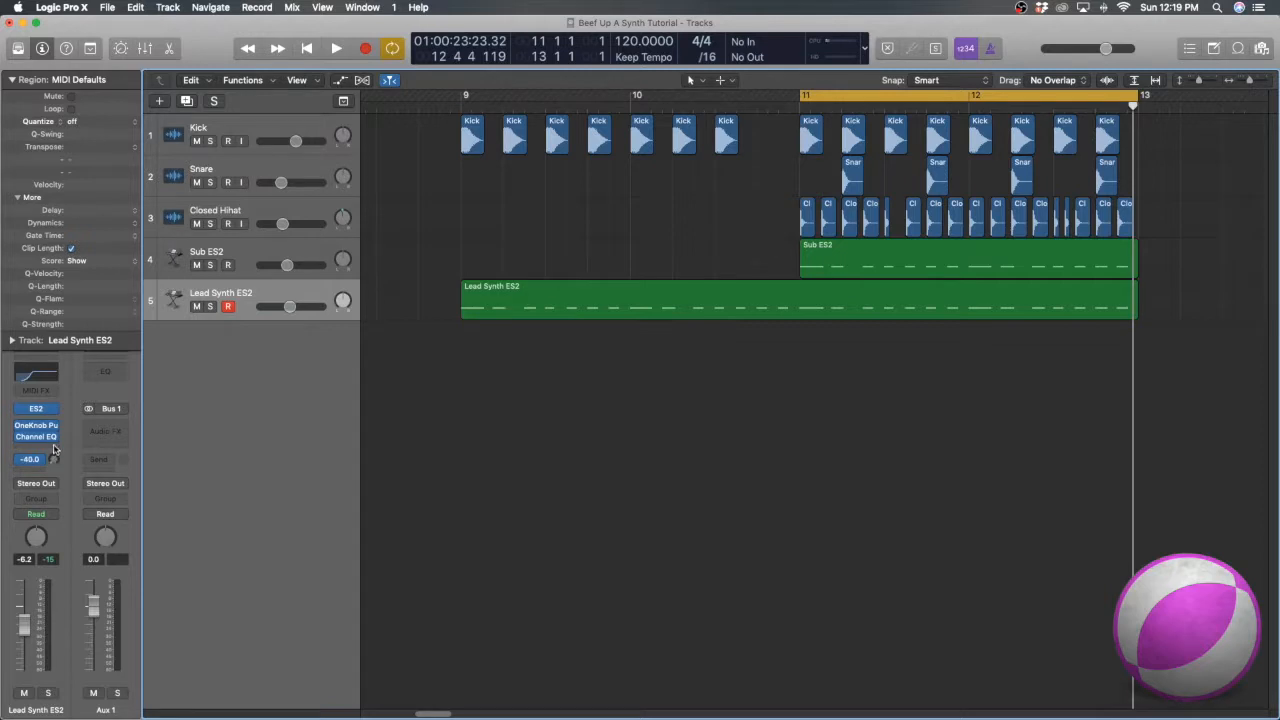
Insert a stereo ChromaVerb reverb on Aux 1 and move its window clear of the channel strips
{"action": "left_click", "coordinate": [105, 428]}
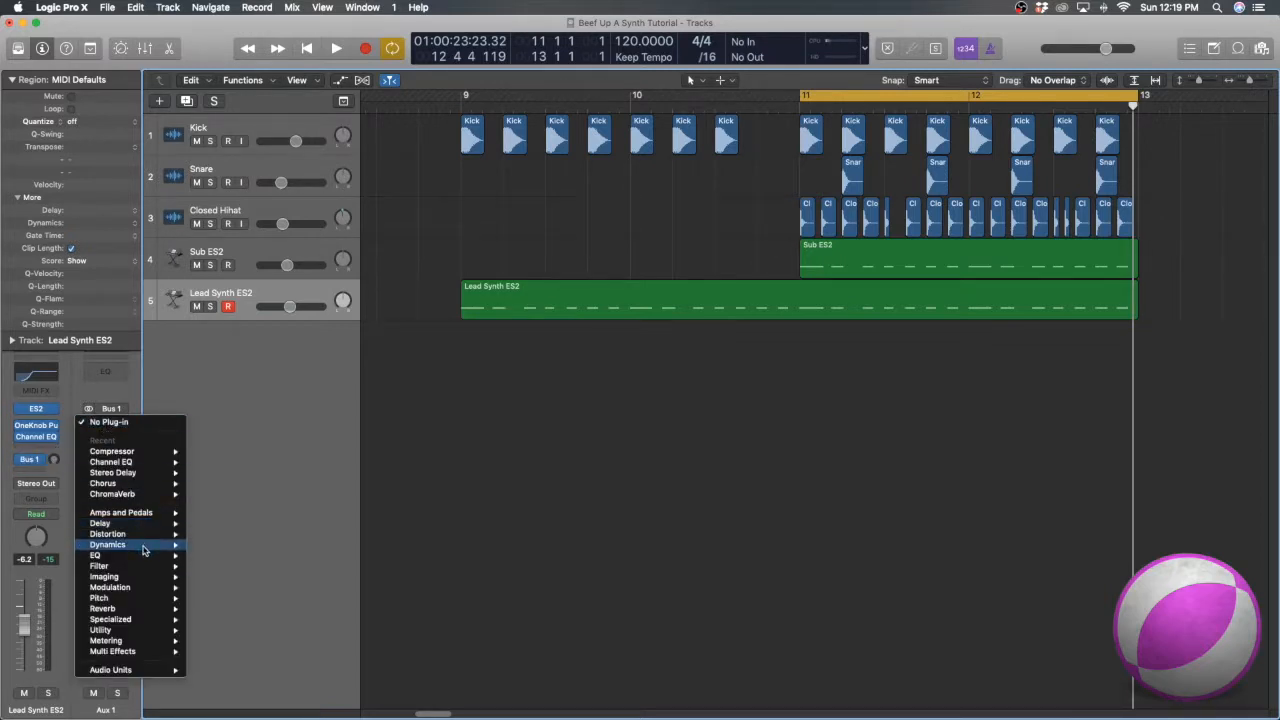
{"action": "mouse_move", "coordinate": [178, 612]}
{"action": "mouse_move", "coordinate": [259, 613]}
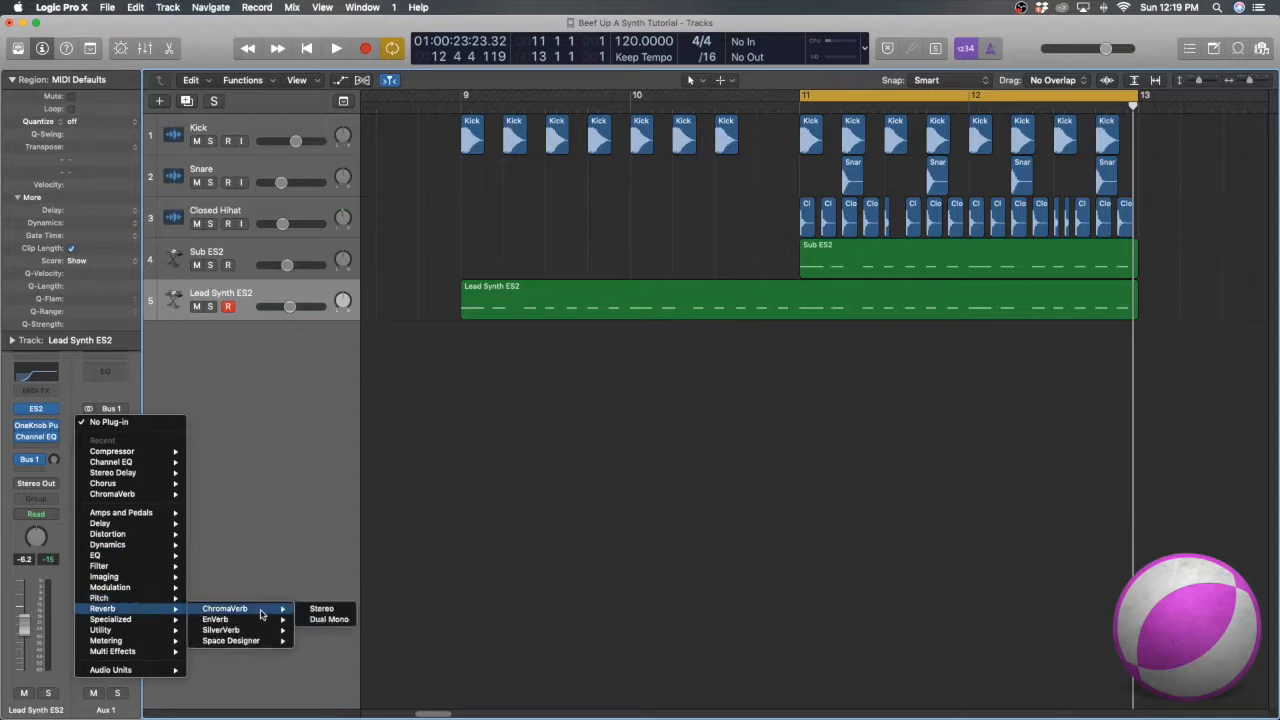
{"action": "left_click", "coordinate": [322, 610]}
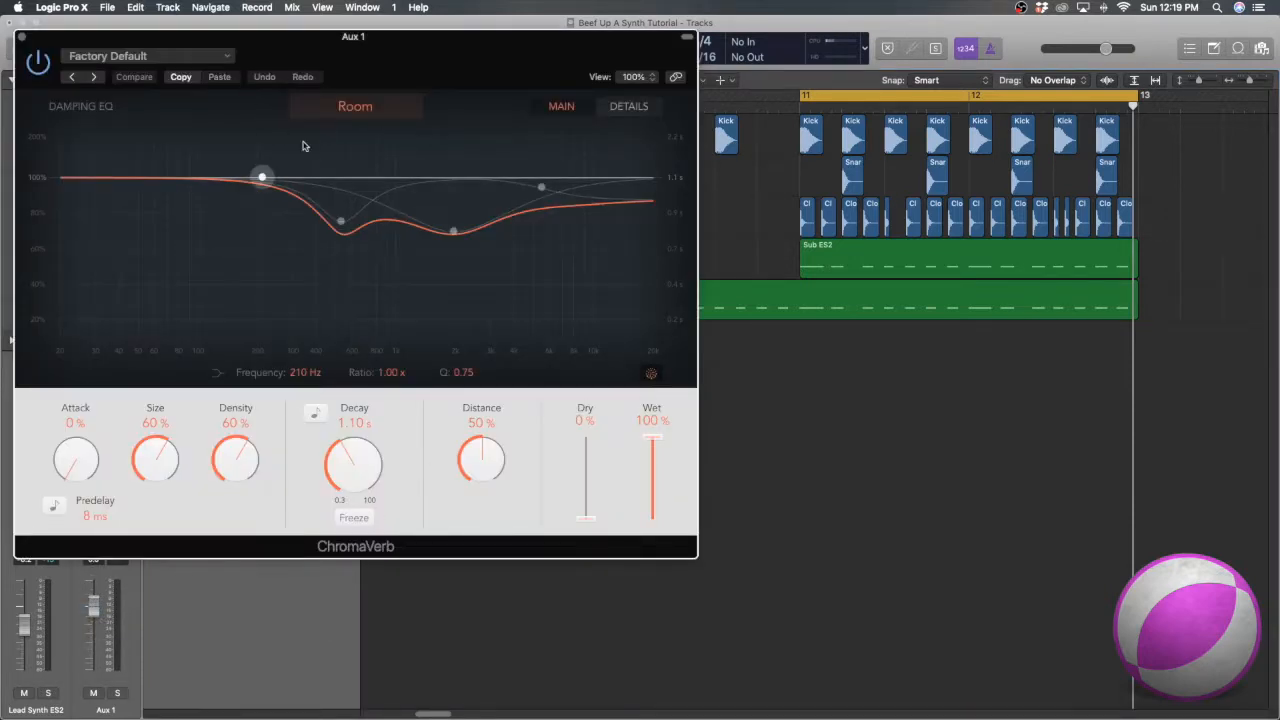
{"action": "left_click_drag", "start_coordinate": [71, 43], "coordinate": [393, 165]}
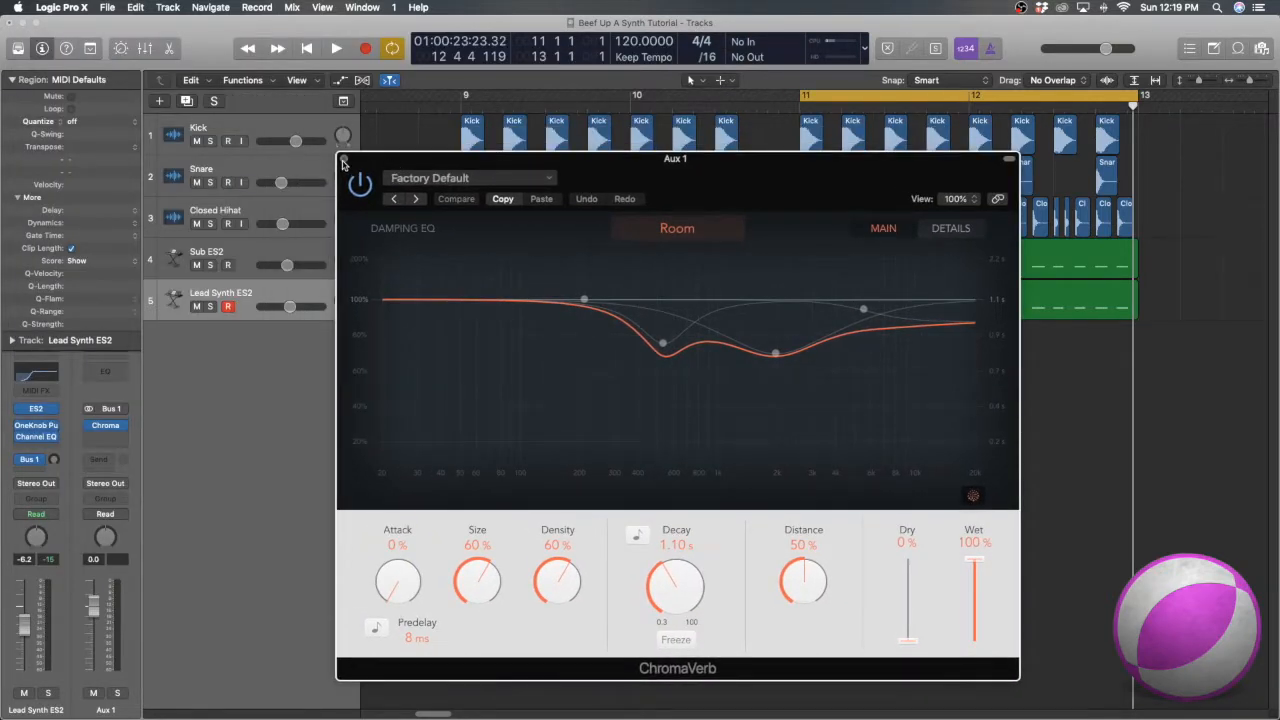
Adjust the Lead Synth's Bus 1 send level by ear during playback for a subtle reverb, and close the ChromaVerb window
{"action": "mouse_move", "coordinate": [57, 457]}
{"action": "key", "text": "space"}
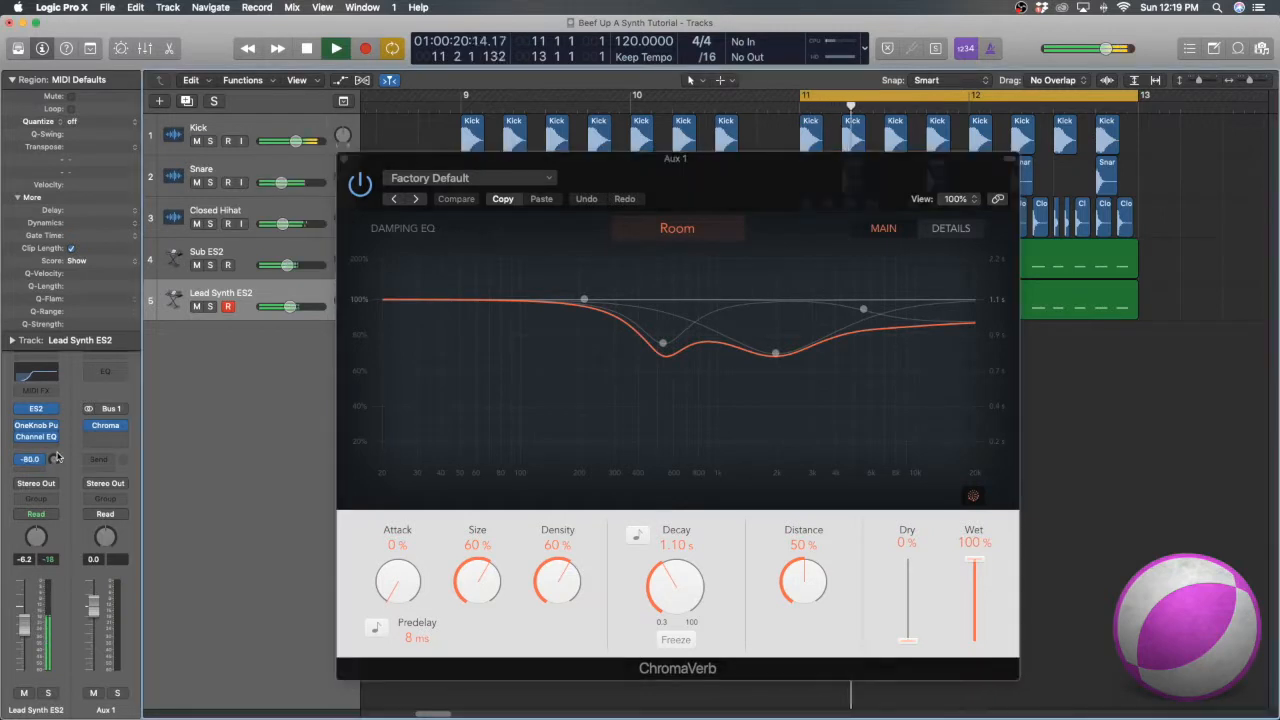
{"action": "mouse_move", "coordinate": [57, 457]}
{"action": "left_mouse_down"}
{"action": "mouse_move", "coordinate": [62, 411]}
{"action": "mouse_move", "coordinate": [57, 434]}
{"action": "left_mouse_up"}
{"action": "key", "text": "space"}
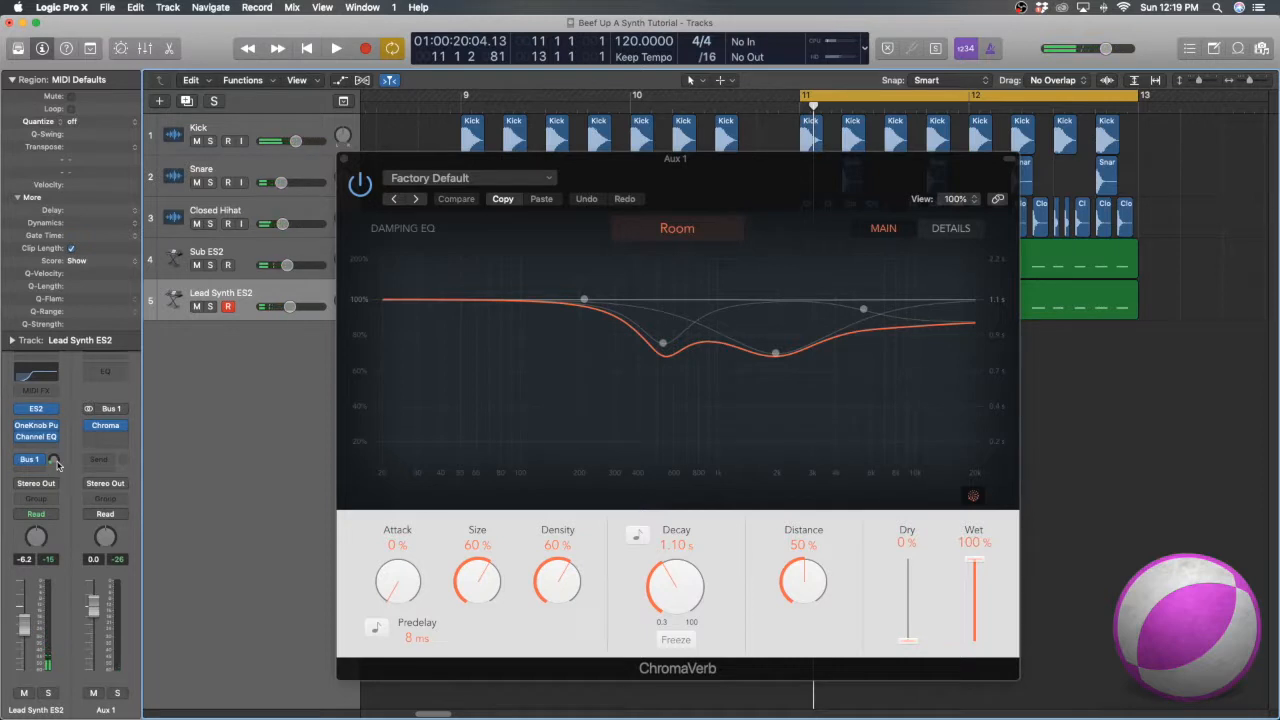
{"action": "left_click", "coordinate": [54, 461]}
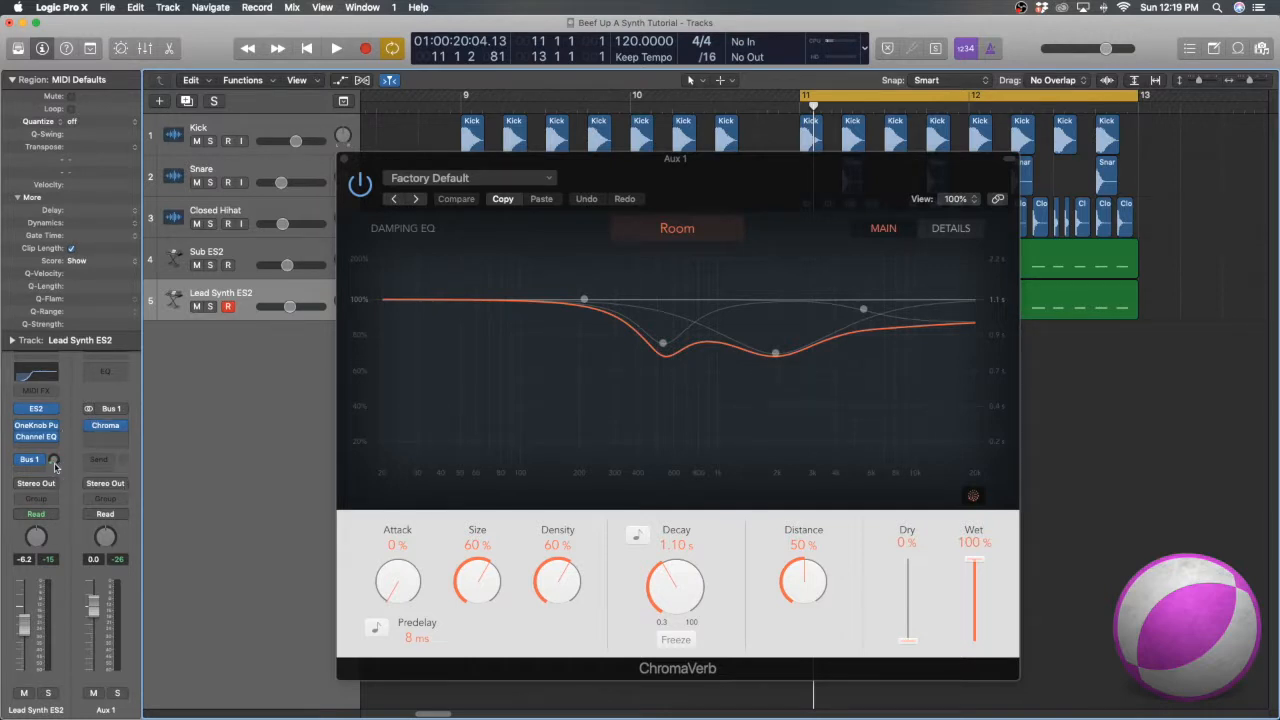
{"action": "key", "text": "space"}
{"action": "left_click_drag", "start_coordinate": [54, 460], "coordinate": [53, 464]}
{"action": "key", "text": "space"}
{"action": "left_click_drag", "start_coordinate": [355, 160], "coordinate": [371, 176]}
{"action": "left_click", "coordinate": [360, 174]}
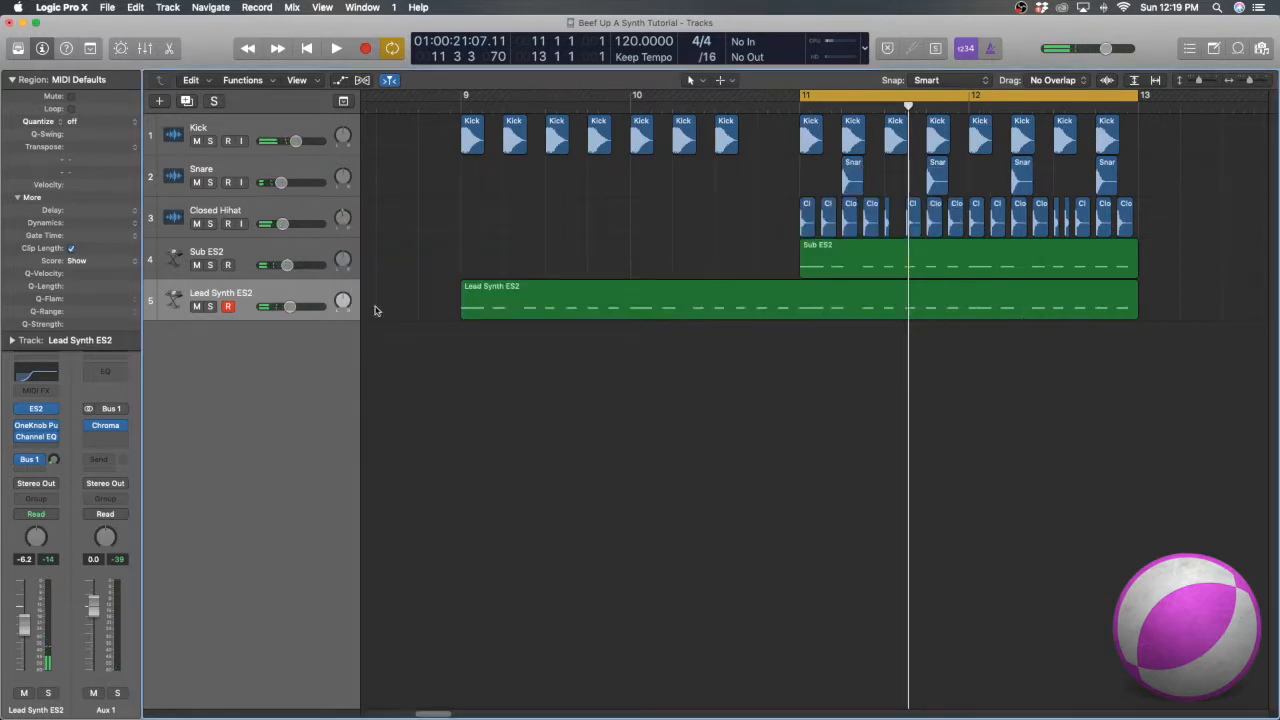
{"action": "left_click", "coordinate": [284, 295]}
{"action": "left_click", "coordinate": [838, 491]}
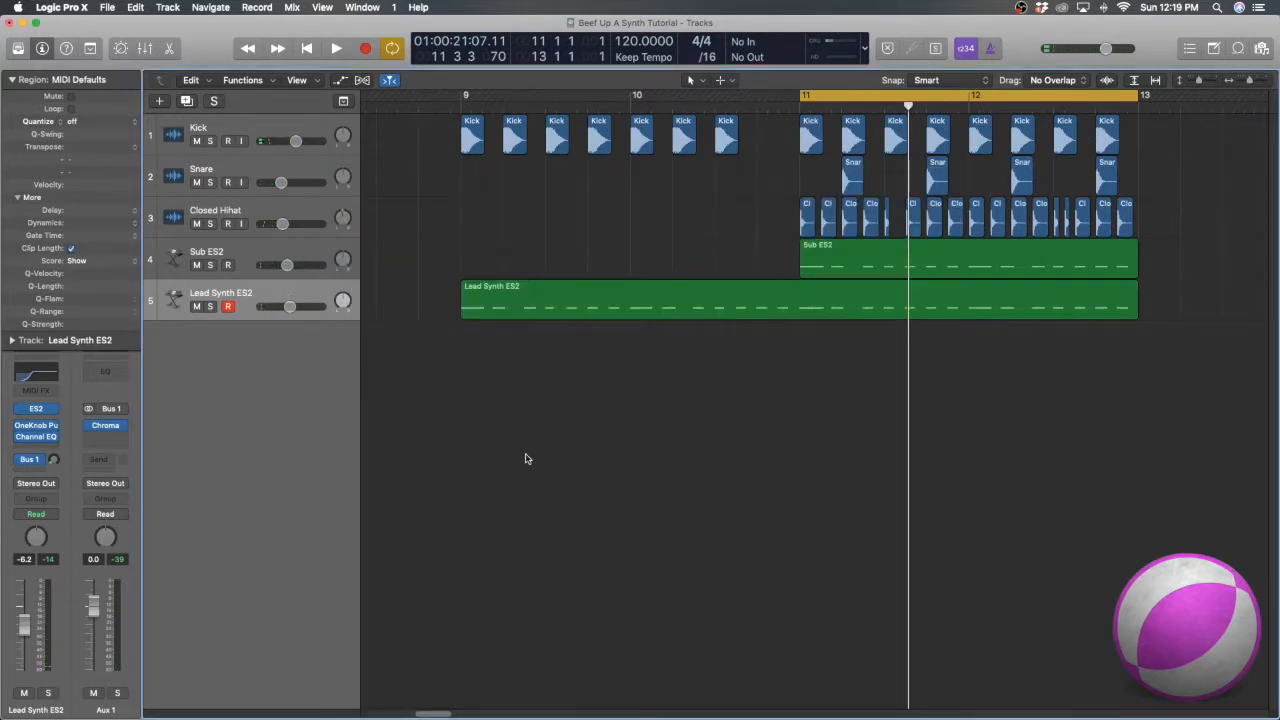
{"action": "left_click", "coordinate": [205, 290]}
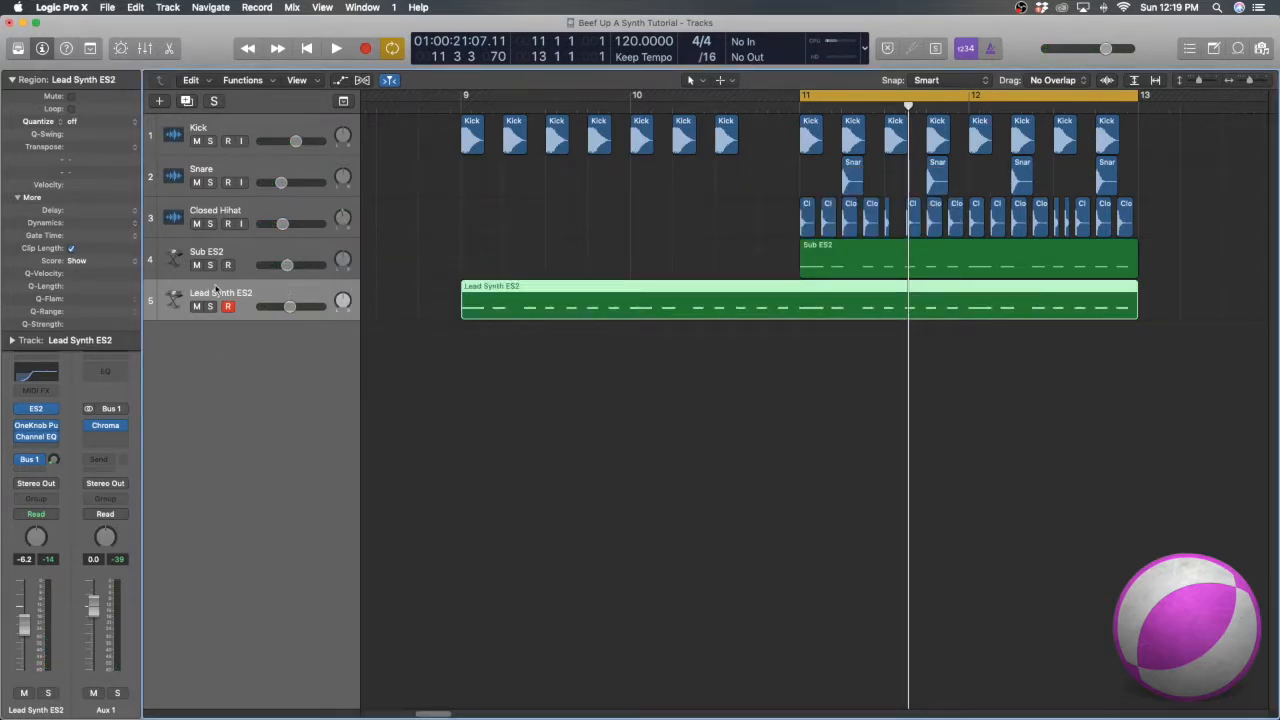
{"action": "left_click", "coordinate": [466, 358]}
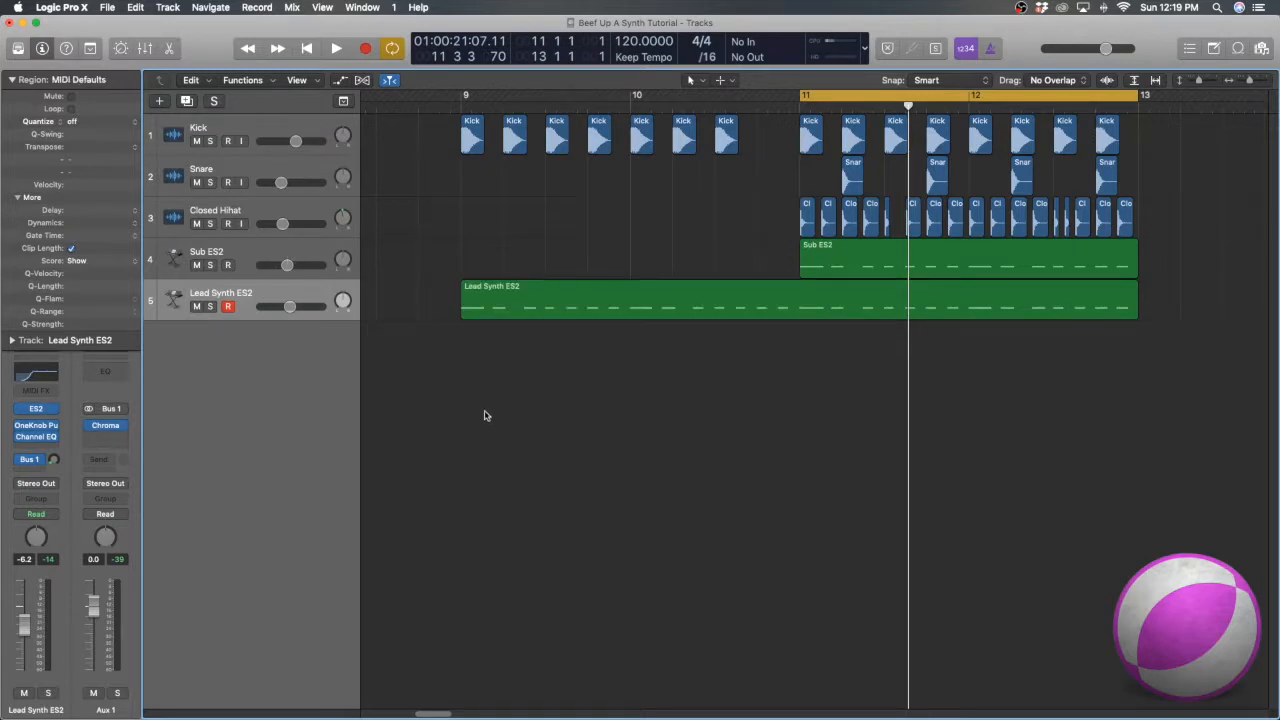
{"action": "left_click", "coordinate": [241, 286]}
{"action": "left_click", "coordinate": [449, 395]}
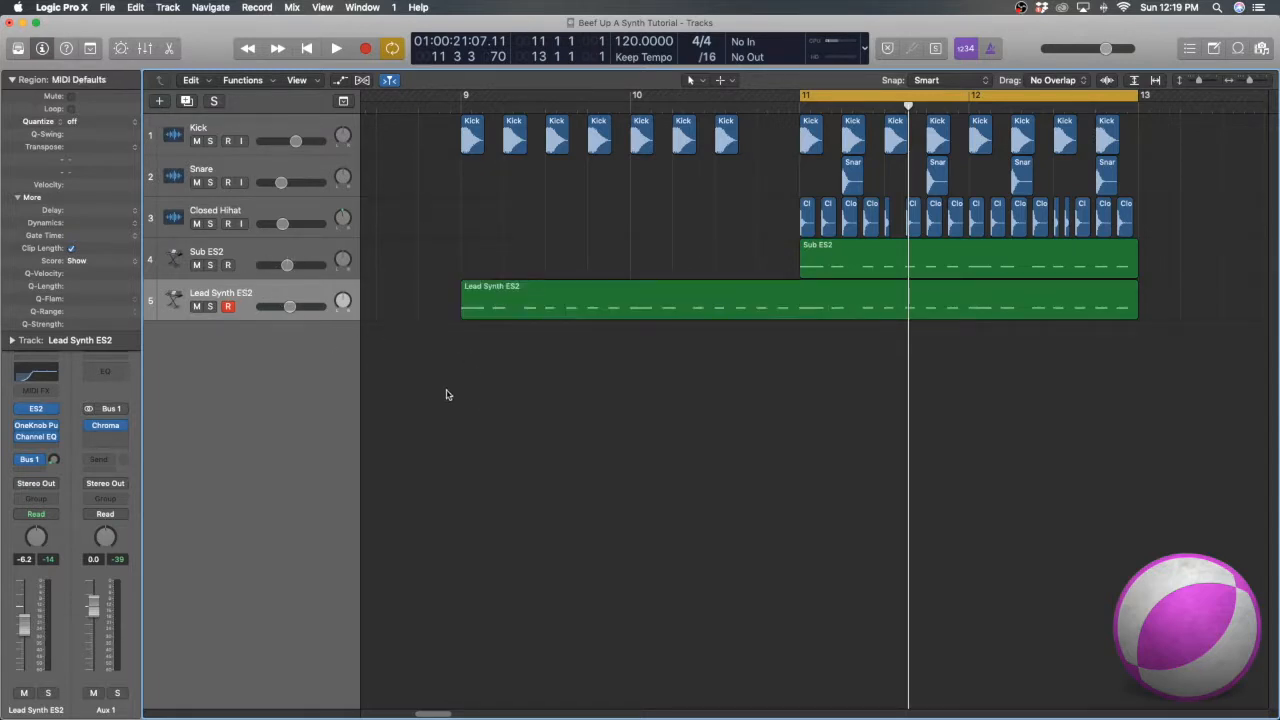
Add a Bus 2 send to the Lead Synth ES2 track and insert a stereo Chorus on Aux 2
{"action": "left_click", "coordinate": [30, 465]}
{"action": "mouse_move", "coordinate": [70, 549]}
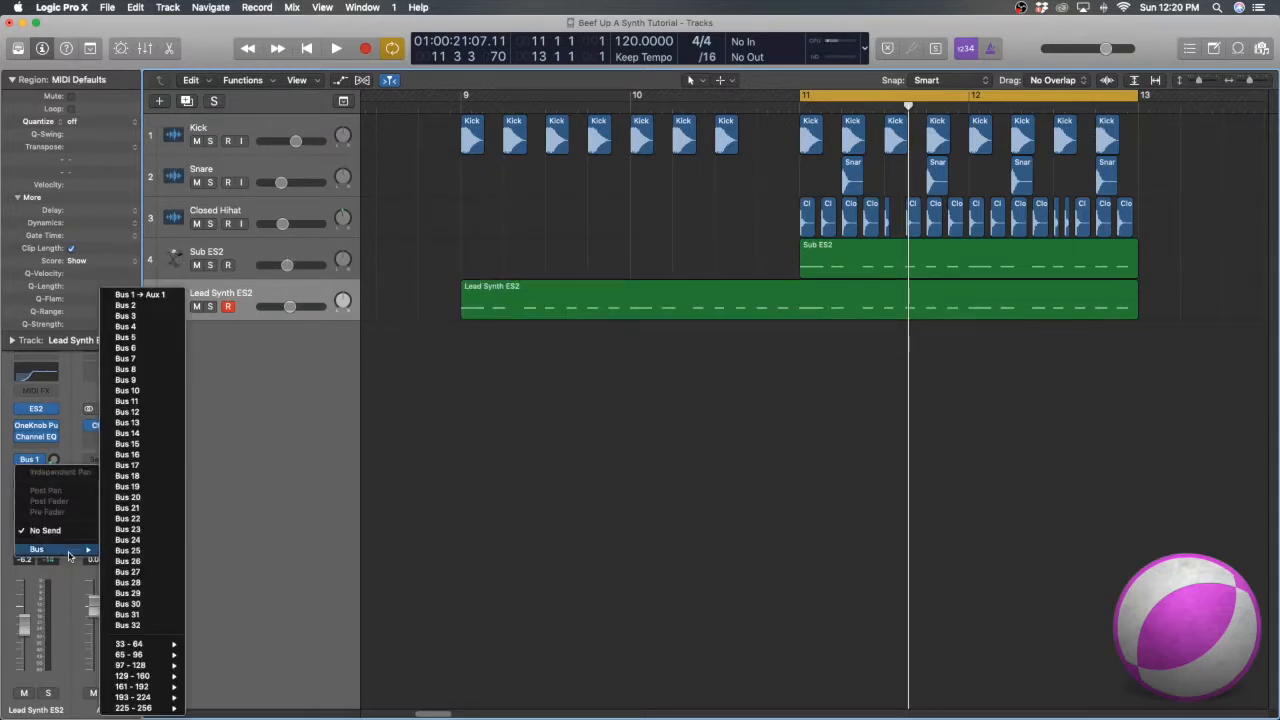
{"action": "left_click", "coordinate": [127, 305]}
{"action": "left_click", "coordinate": [115, 416]}
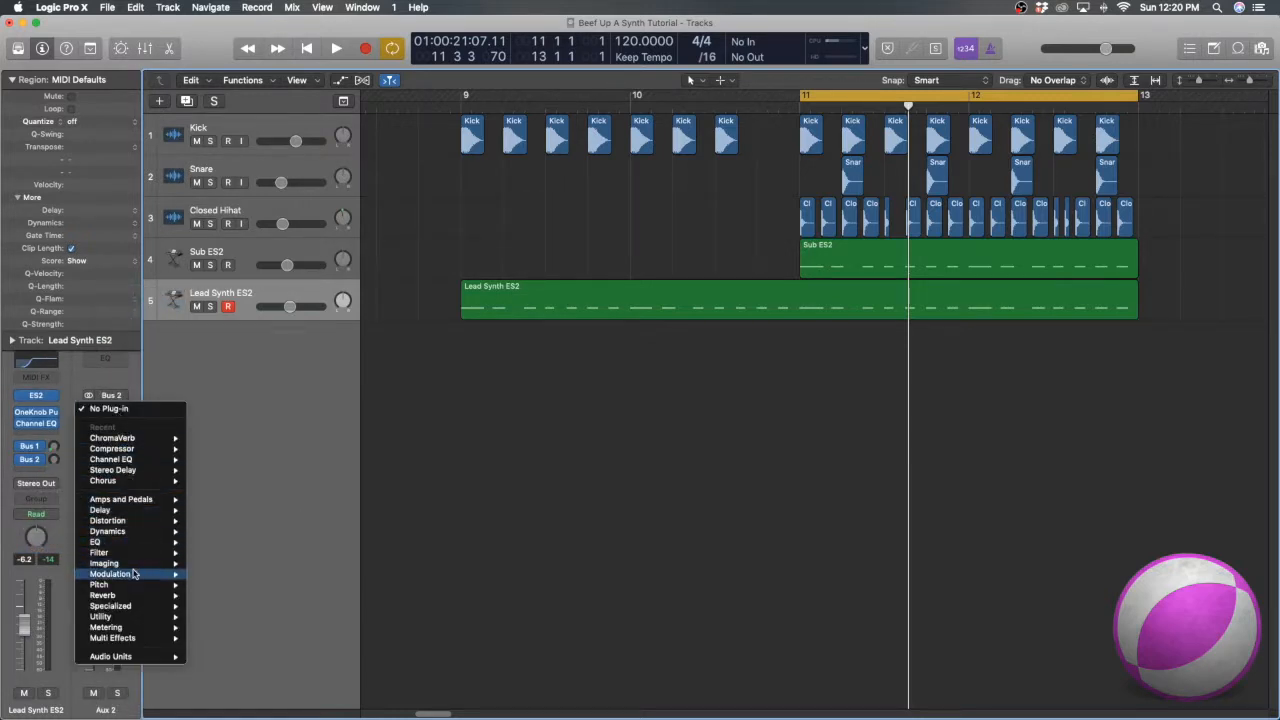
{"action": "mouse_move", "coordinate": [135, 576]}
{"action": "mouse_move", "coordinate": [225, 577]}
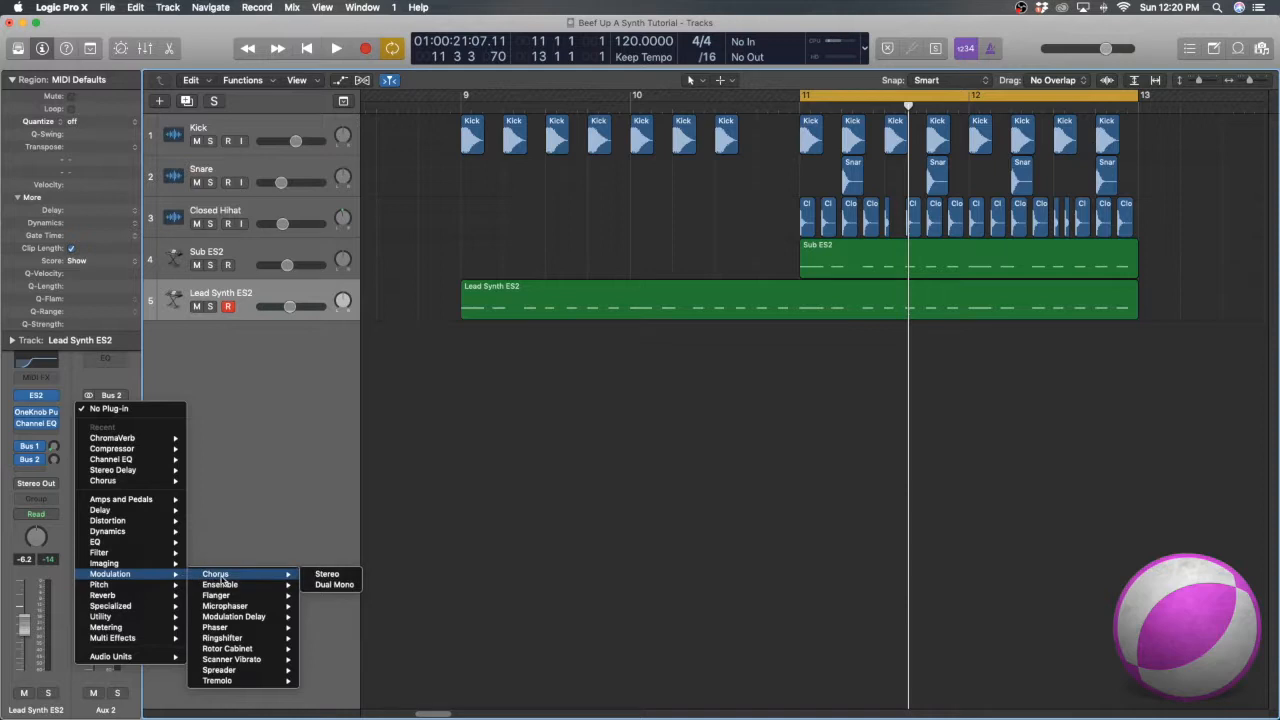
{"action": "left_click", "coordinate": [327, 575]}
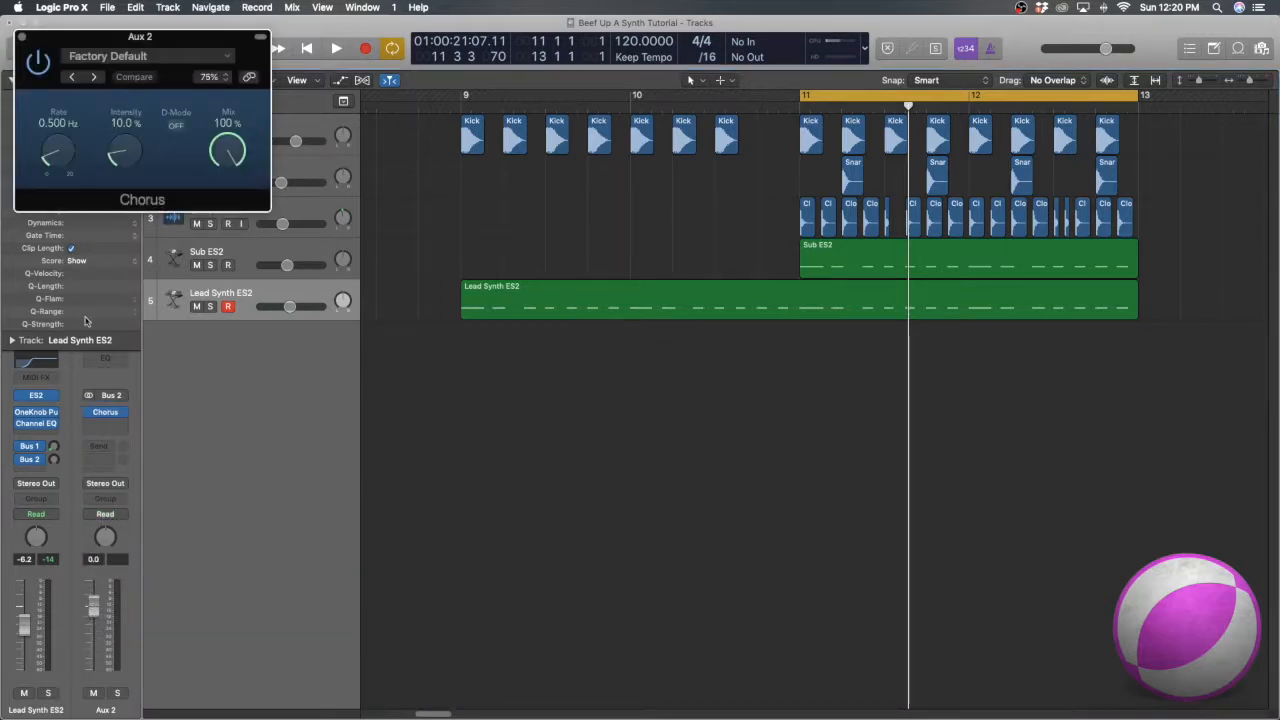
Insert a Channel EQ after the Chorus on Aux 2, enable its low-cut filter at about 112 Hz, and close the EQ
{"action": "left_click", "coordinate": [117, 428]}
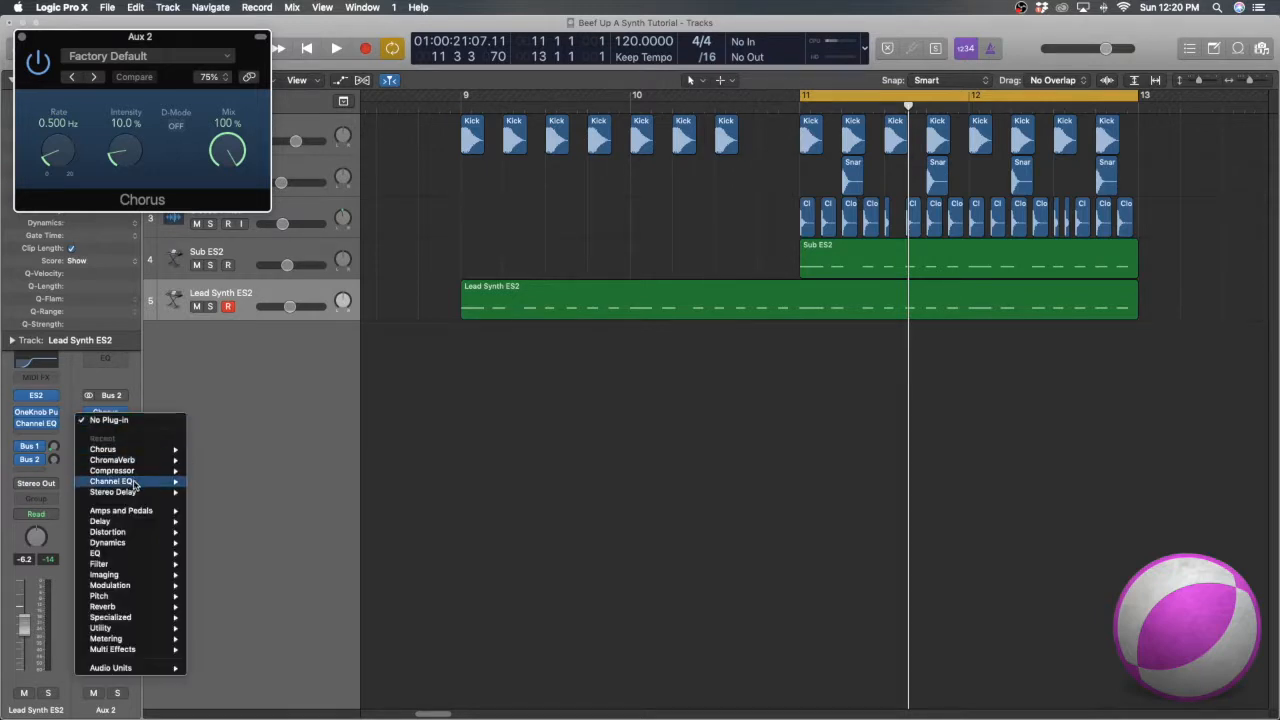
{"action": "left_click", "coordinate": [196, 484]}
{"action": "left_click", "coordinate": [72, 114]}
{"action": "left_click_drag", "start_coordinate": [71, 290], "coordinate": [58, 291]}
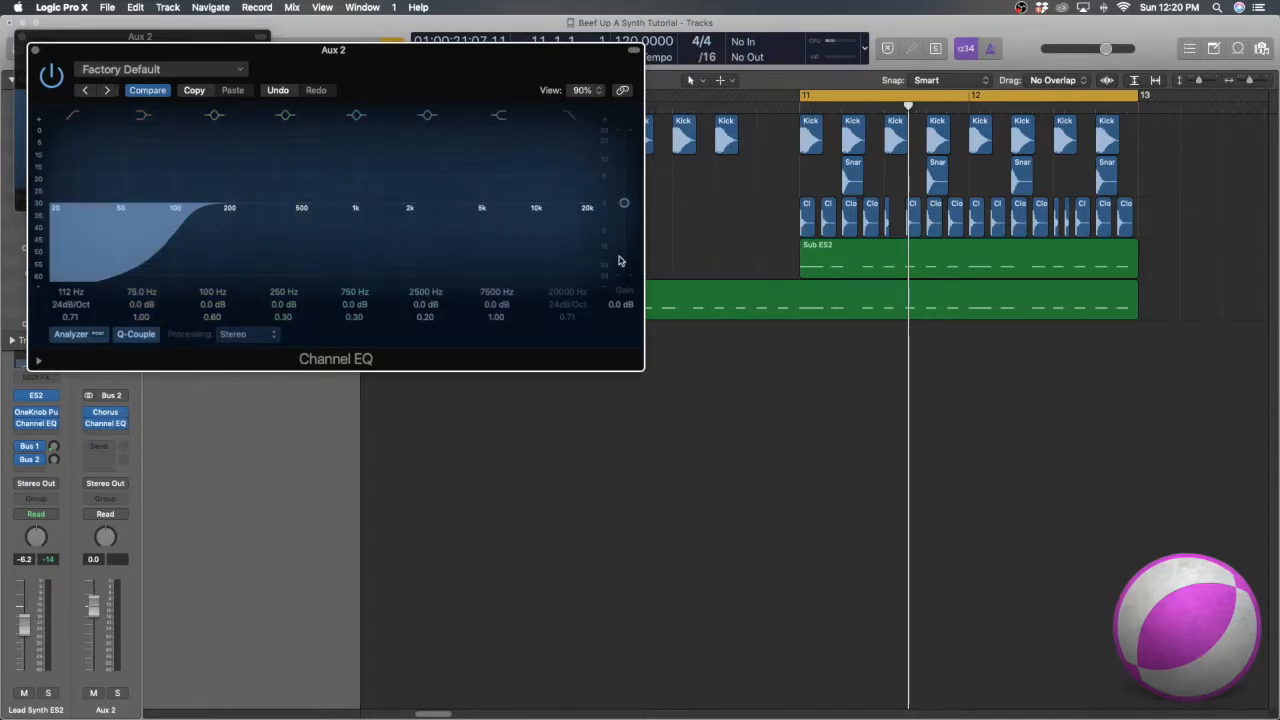
{"action": "left_click_drag", "start_coordinate": [117, 57], "coordinate": [509, 366]}
{"action": "left_click", "coordinate": [428, 358]}
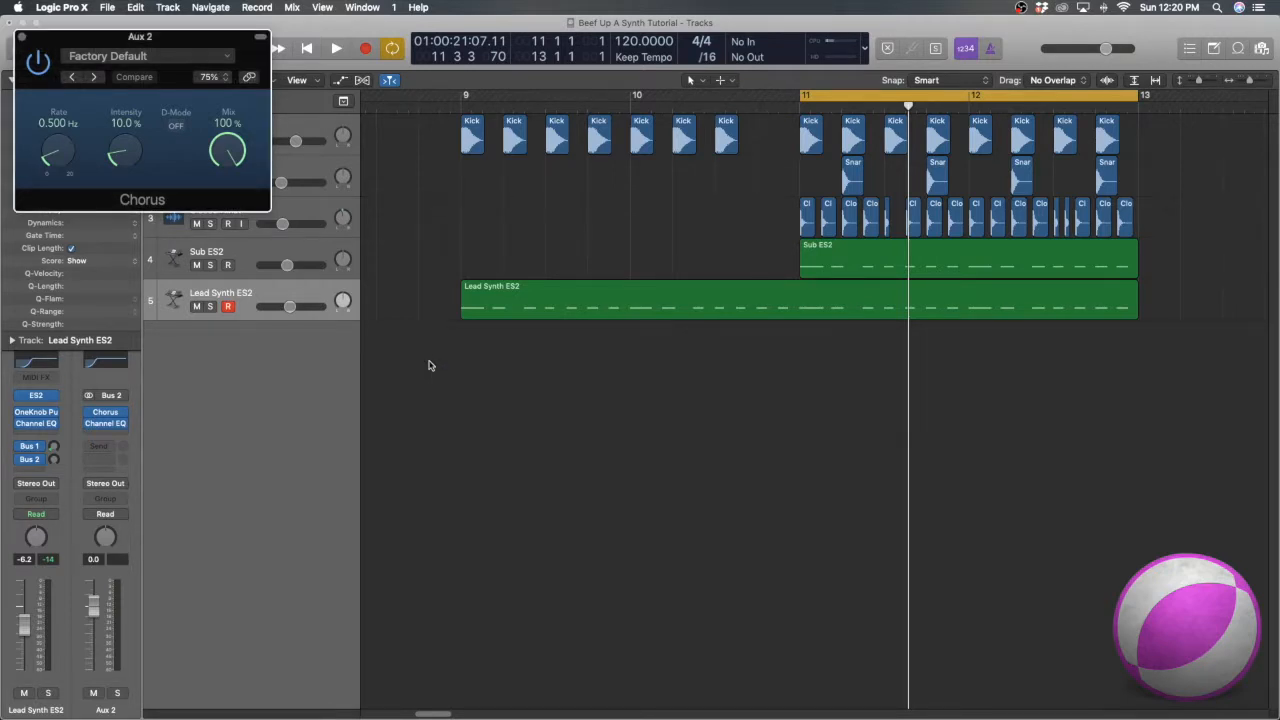
Move the Chorus window below the tracks and raise the Lead Synth's Bus 2 send to about -22.5 dB during playback
{"action": "left_click_drag", "start_coordinate": [109, 44], "coordinate": [520, 378]}
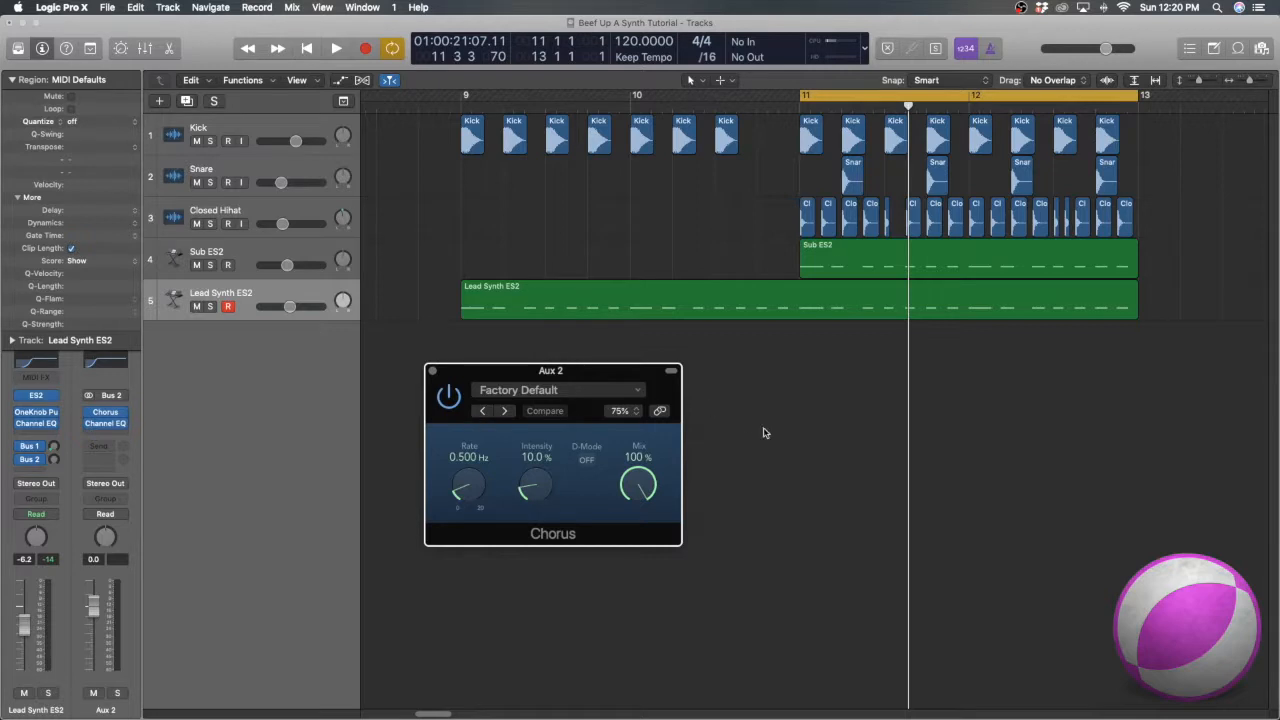
{"action": "left_click", "coordinate": [714, 414]}
{"action": "key", "text": "space"}
{"action": "left_click_drag", "start_coordinate": [53, 461], "coordinate": [43, 435]}
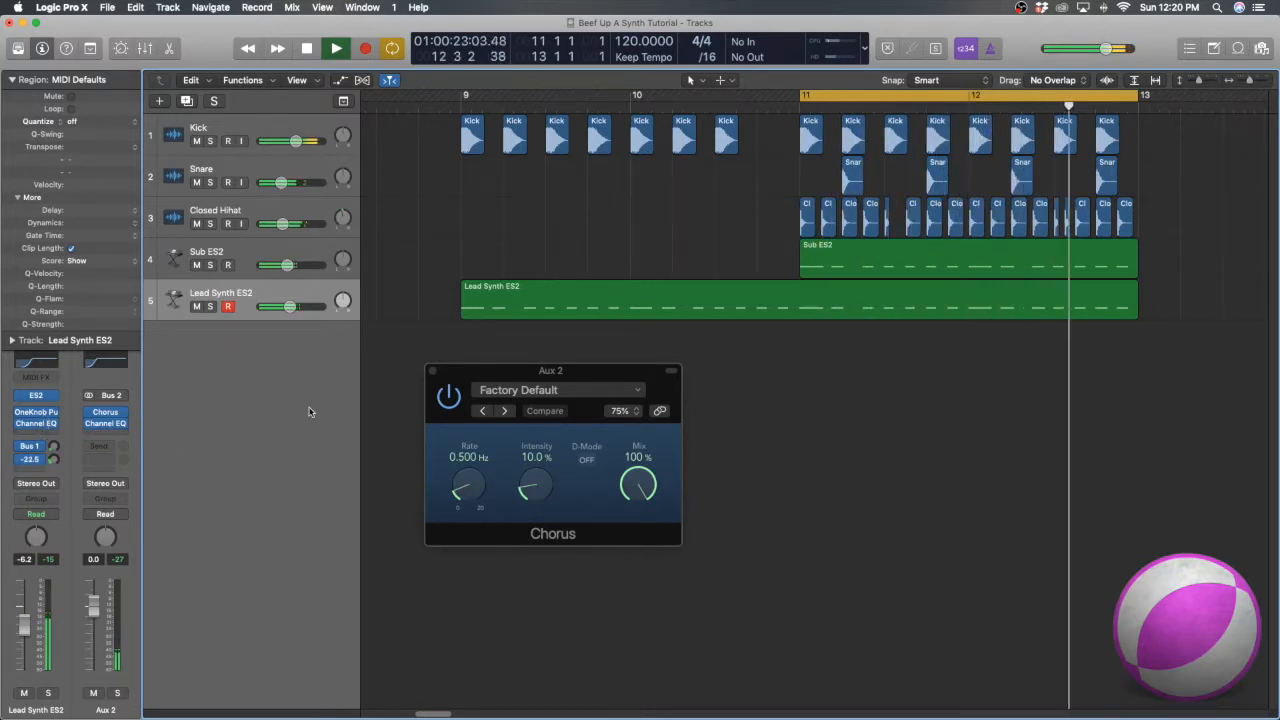
{"action": "key", "text": "space"}
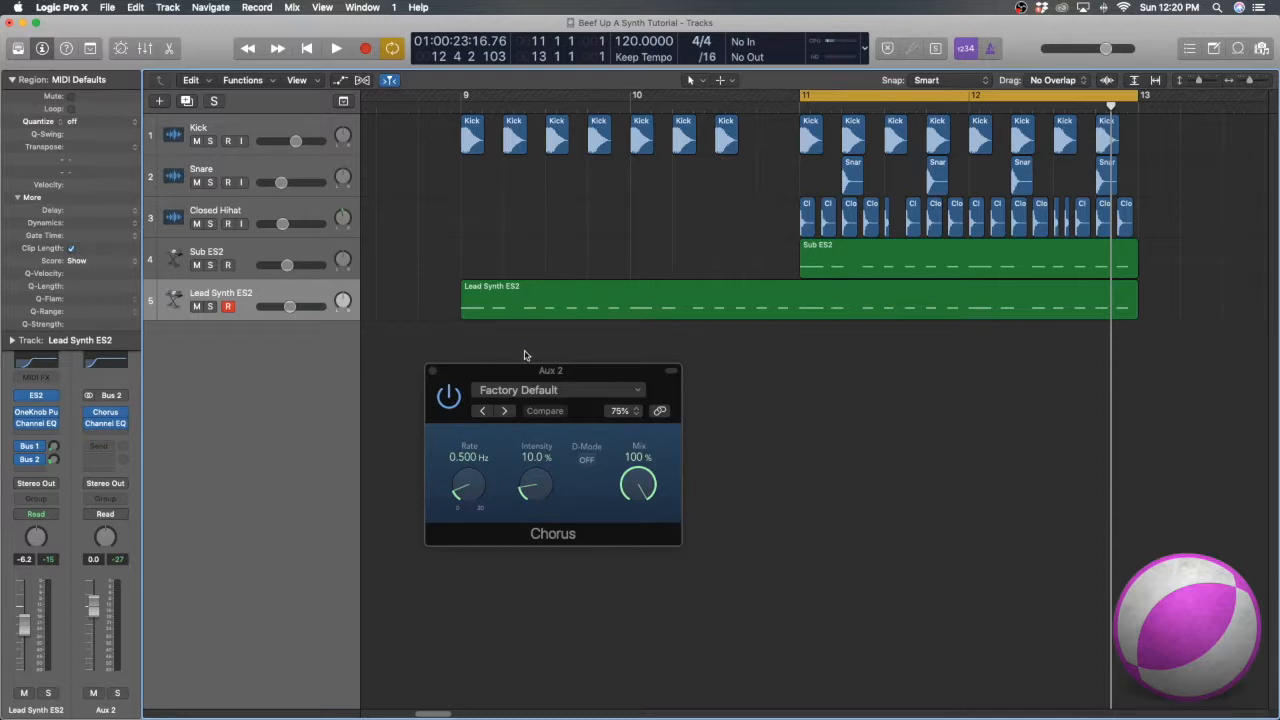
During playback, set the Aux 2 Chorus rate to 0.900 Hz and intensity to 33%, and the Lead Synth's Bus 2 send to about -17.2 dB
{"action": "key", "text": "space"}
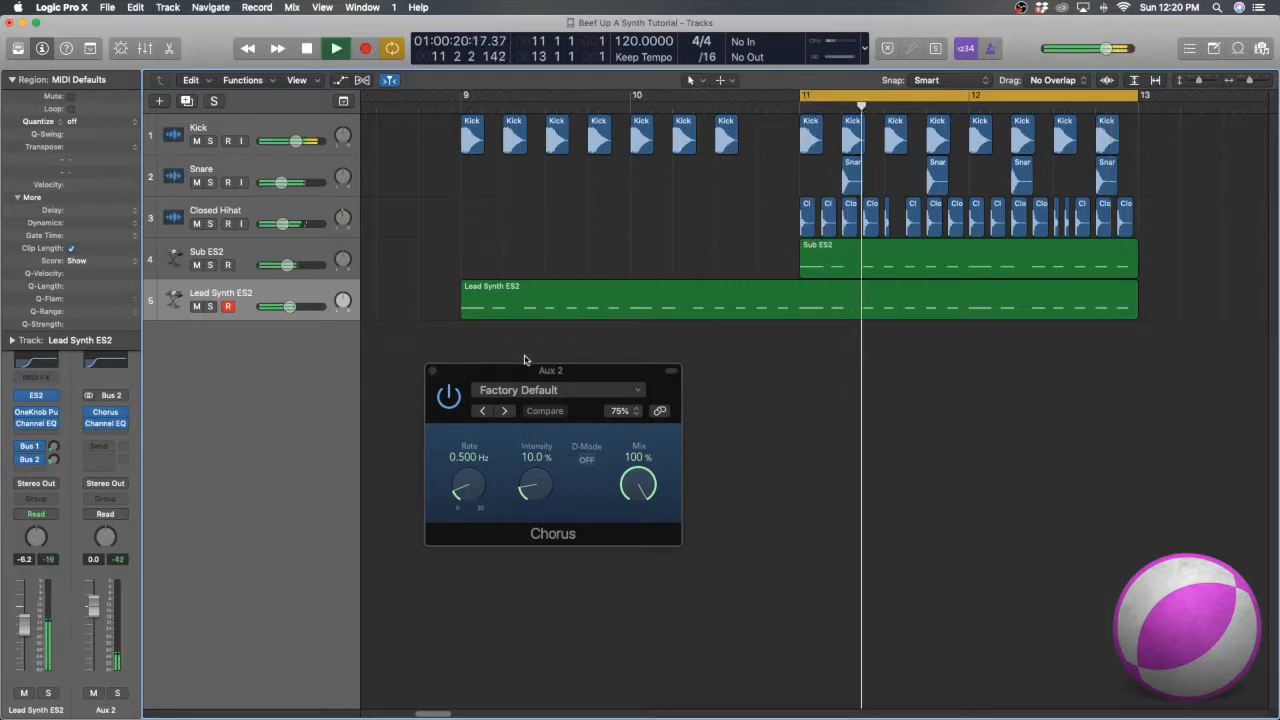
{"action": "left_click", "coordinate": [465, 508]}
{"action": "left_click_drag", "start_coordinate": [465, 508], "coordinate": [461, 417]}
{"action": "left_click_drag", "start_coordinate": [54, 459], "coordinate": [79, 446]}
{"action": "left_click_drag", "start_coordinate": [462, 488], "coordinate": [453, 528]}
{"action": "left_click_drag", "start_coordinate": [535, 487], "coordinate": [523, 394]}
{"action": "left_click_drag", "start_coordinate": [54, 460], "coordinate": [68, 428]}
{"action": "left_click_drag", "start_coordinate": [474, 483], "coordinate": [529, 528]}
{"action": "left_click_drag", "start_coordinate": [54, 458], "coordinate": [53, 511]}
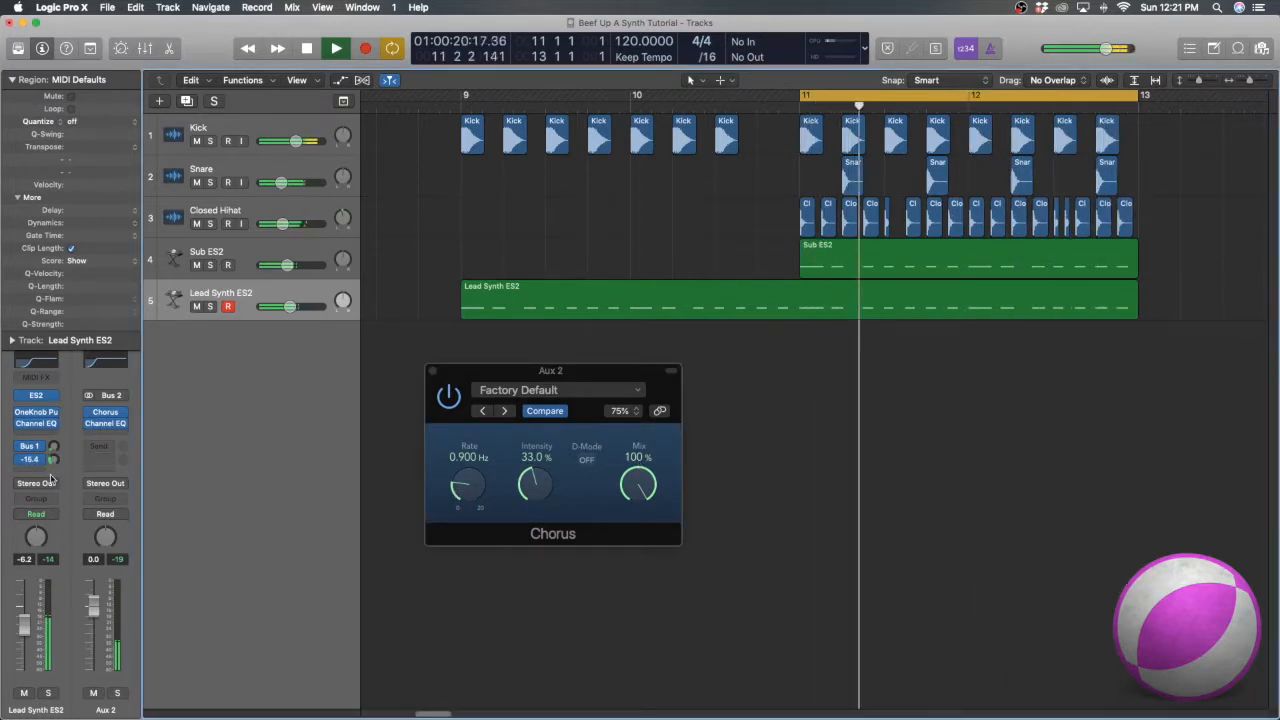
{"action": "key", "text": "space"}
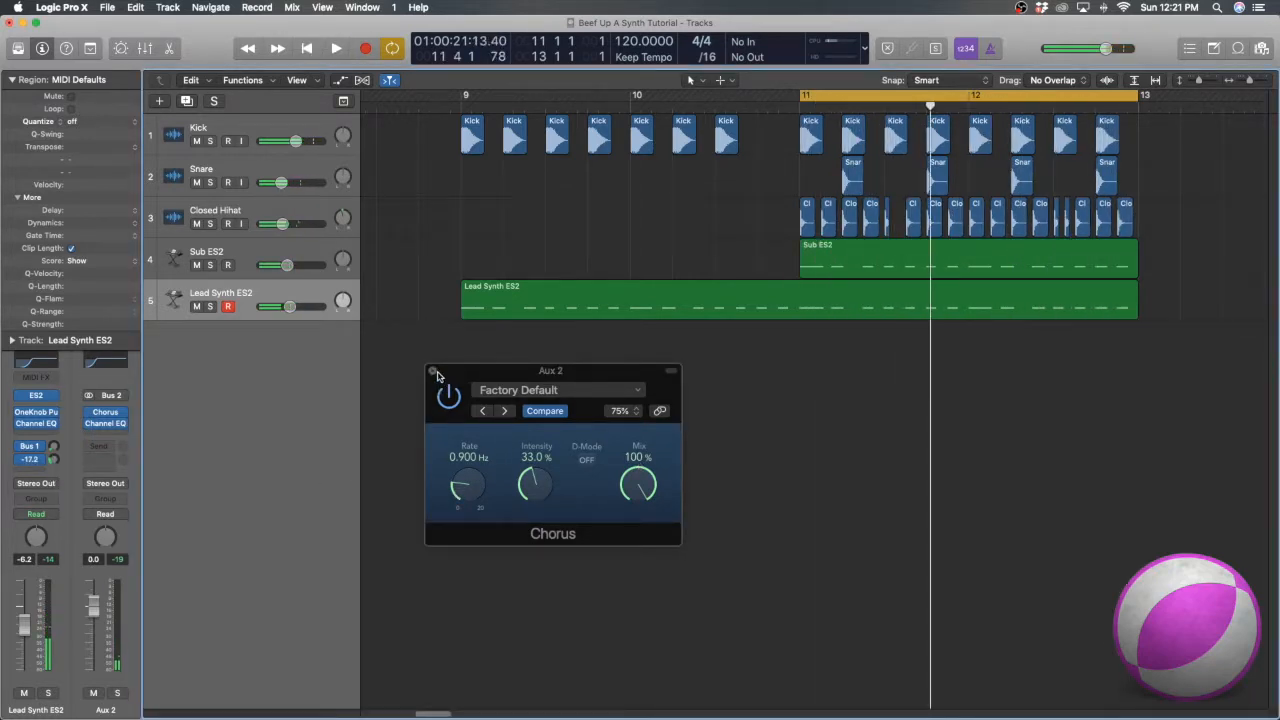
Compare the Lead Synth with its Bus 2 send bypassed and active during playback, and close the Chorus window
{"action": "left_click_drag", "start_coordinate": [447, 377], "coordinate": [434, 364]}
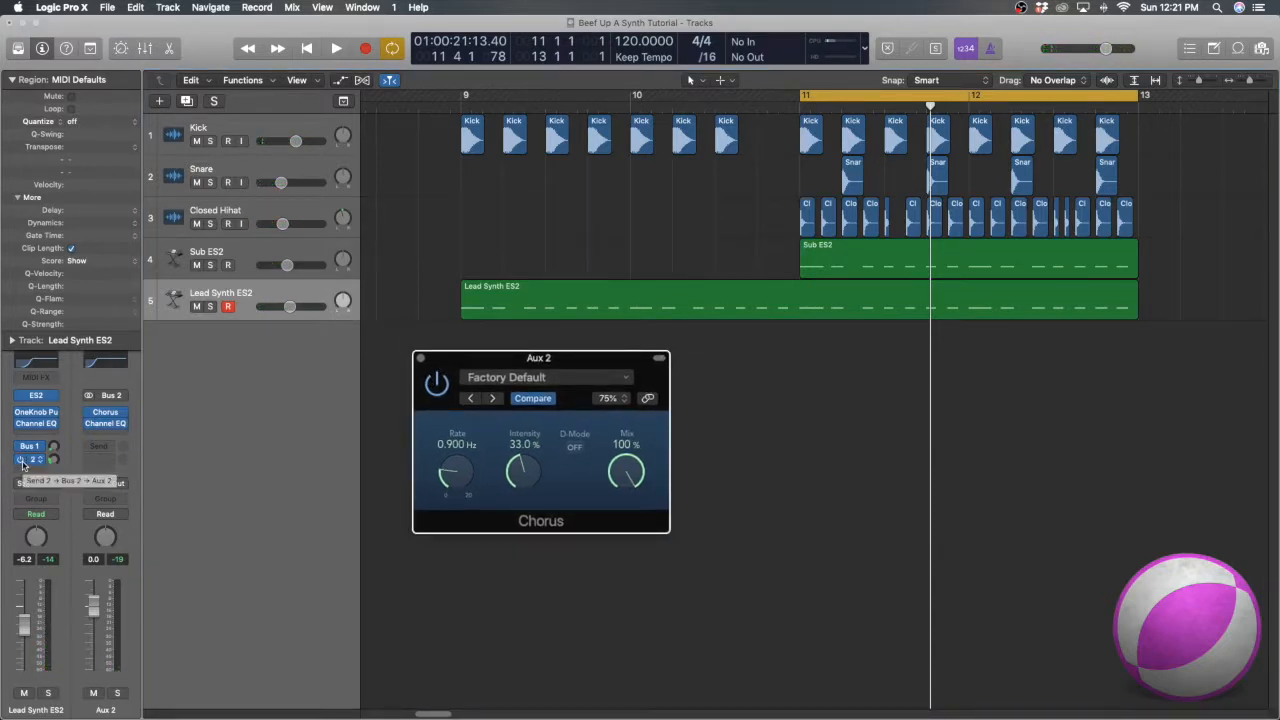
{"action": "key", "text": "space"}
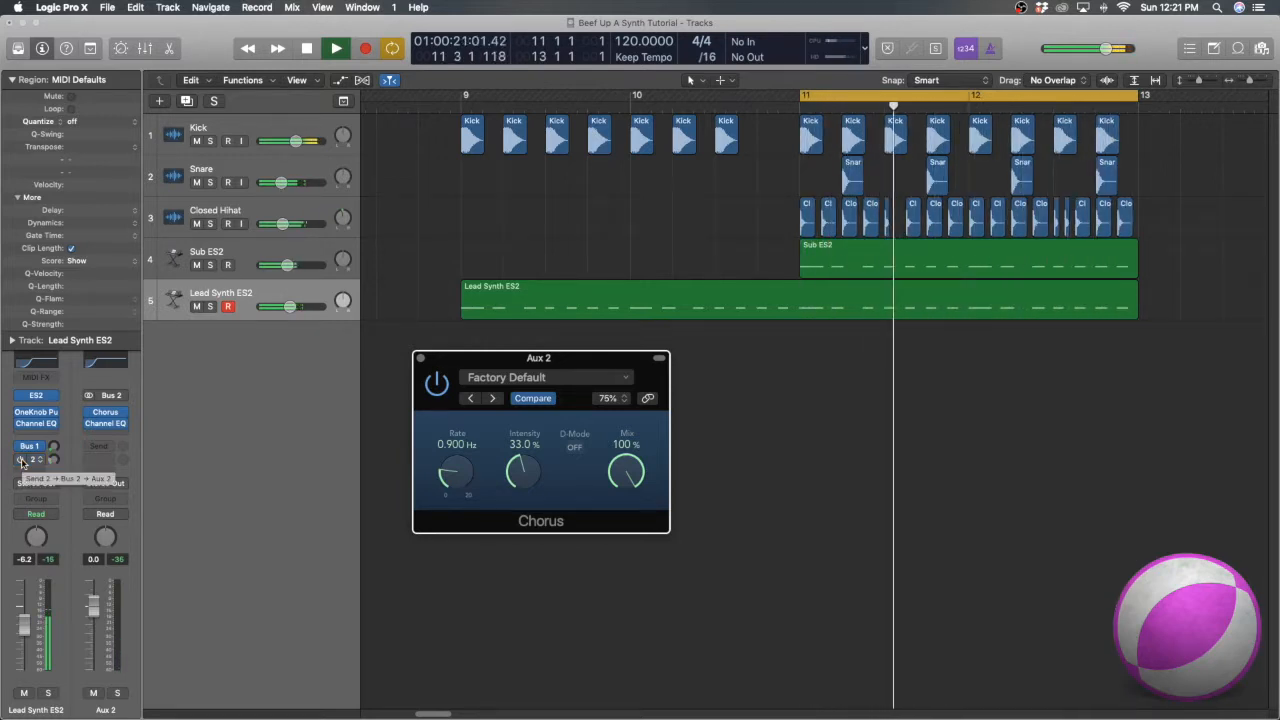
{"action": "left_click", "coordinate": [22, 460]}
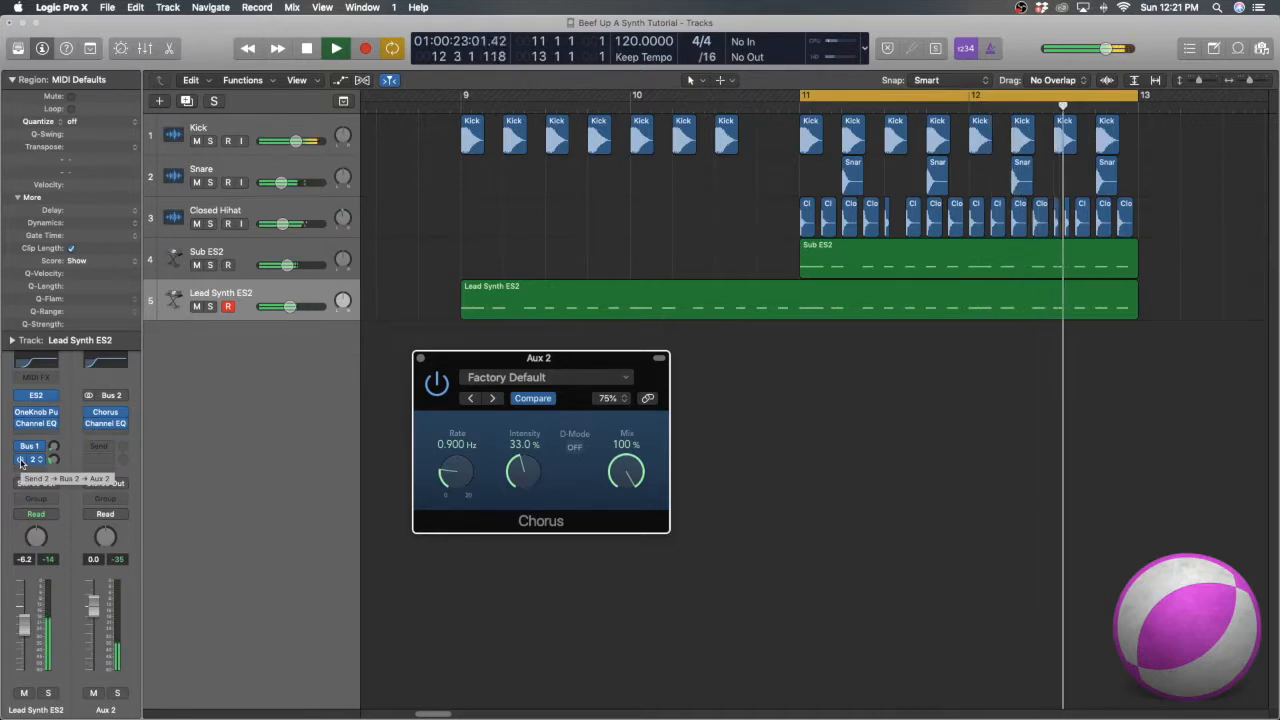
{"action": "key", "text": "space"}
{"action": "left_click", "coordinate": [420, 359]}
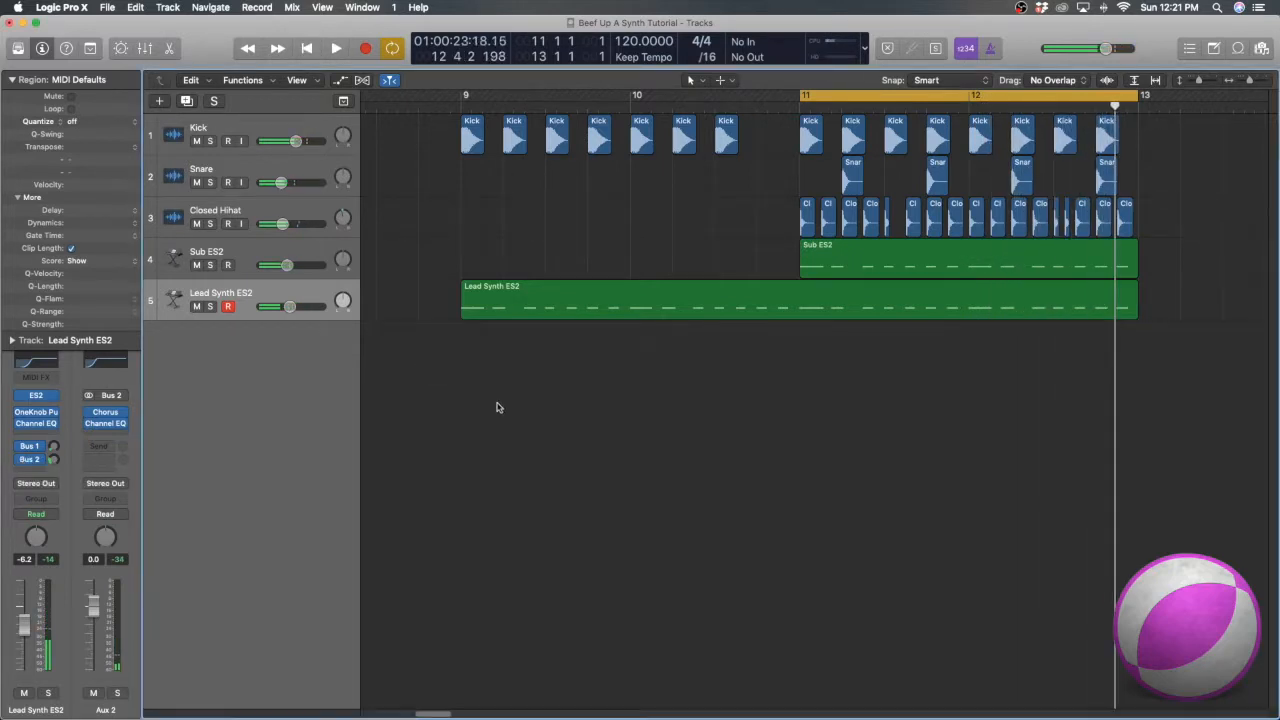
Insert a stereo Channel EQ after ChromaVerb on Aux 1, enable its low-cut filter at about 104 Hz, and close the EQ
{"action": "left_click", "coordinate": [32, 452]}
{"action": "left_click", "coordinate": [110, 422]}
{"action": "mouse_move", "coordinate": [150, 449]}
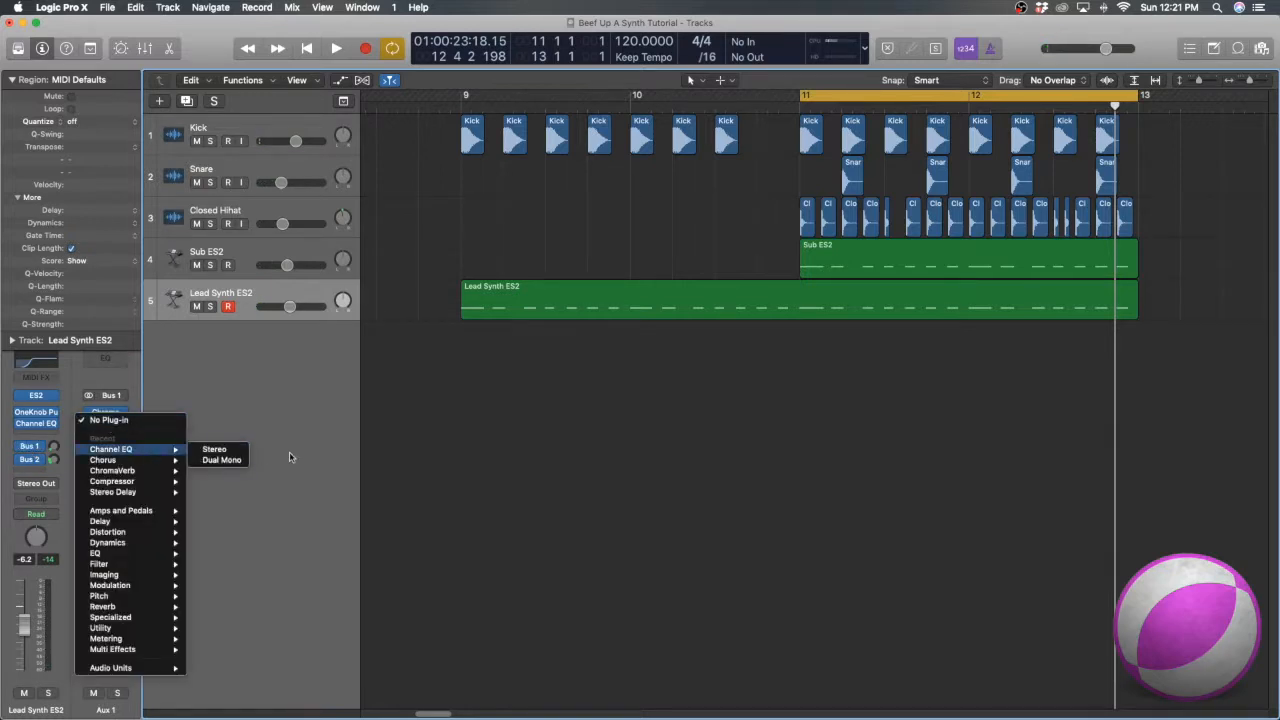
{"action": "left_click", "coordinate": [234, 452]}
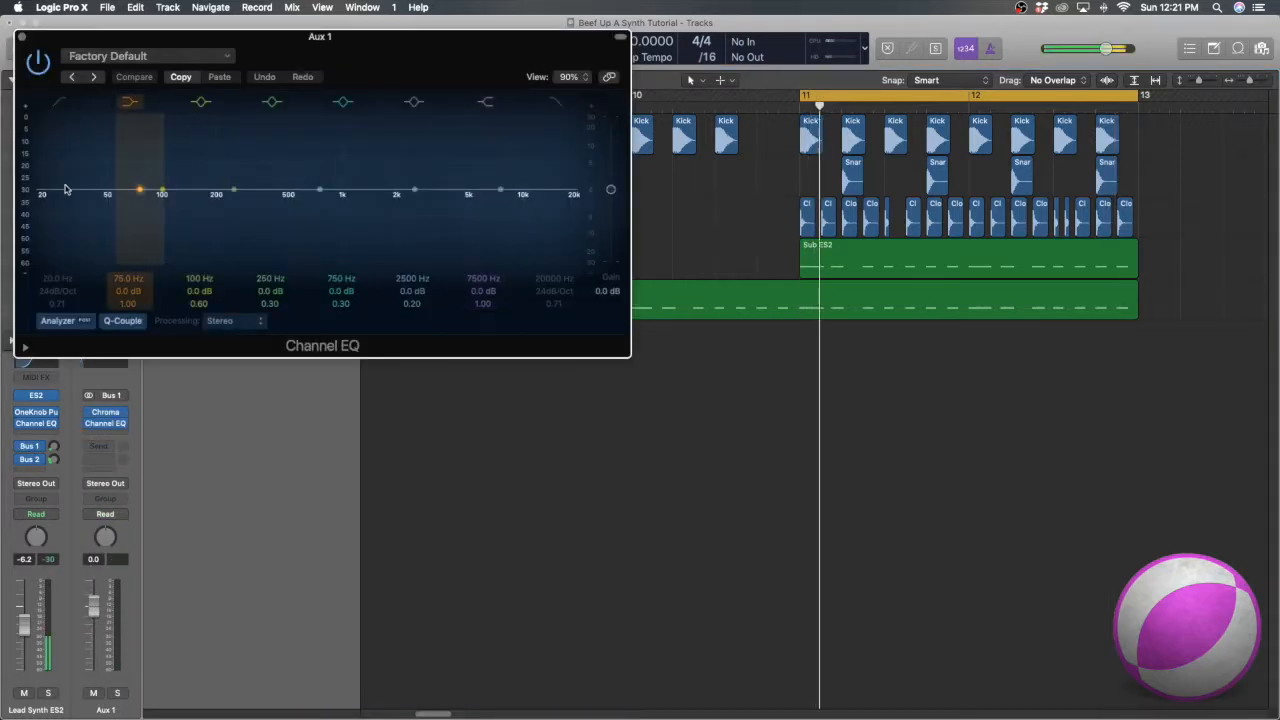
{"action": "left_click", "coordinate": [59, 101]}
{"action": "left_click_drag", "start_coordinate": [63, 201], "coordinate": [165, 200]}
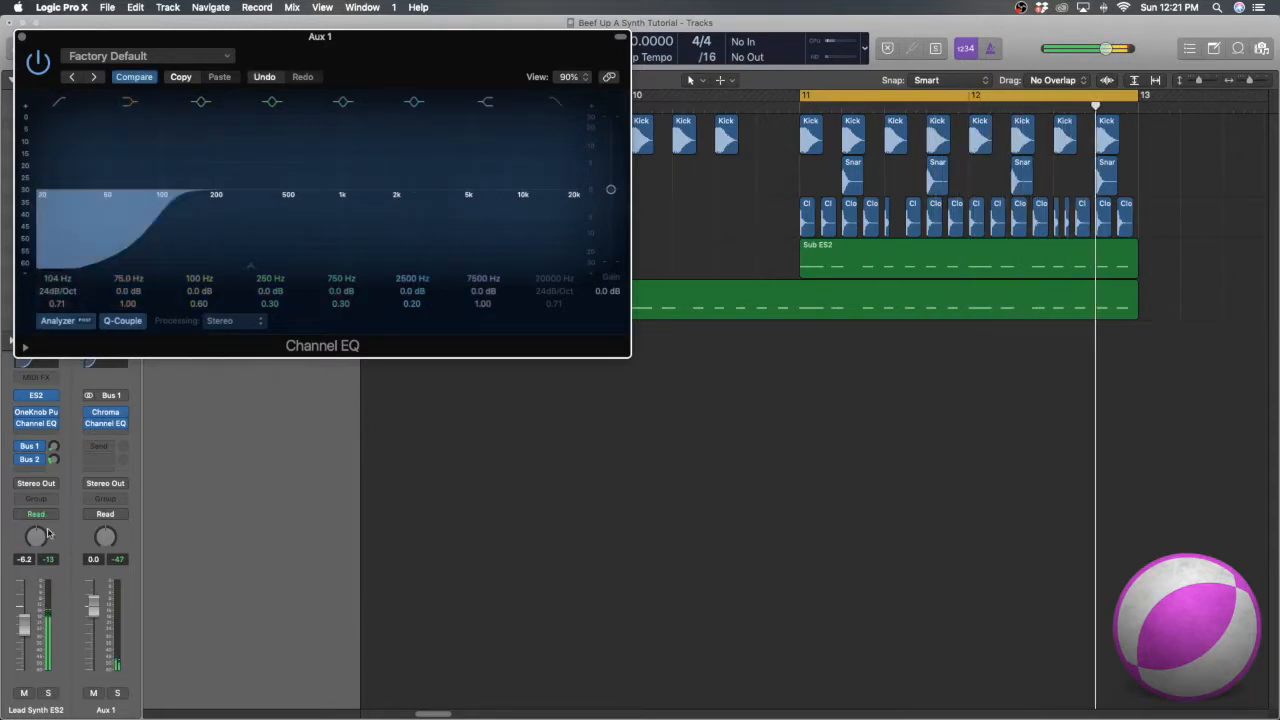
{"action": "left_click", "coordinate": [21, 38]}
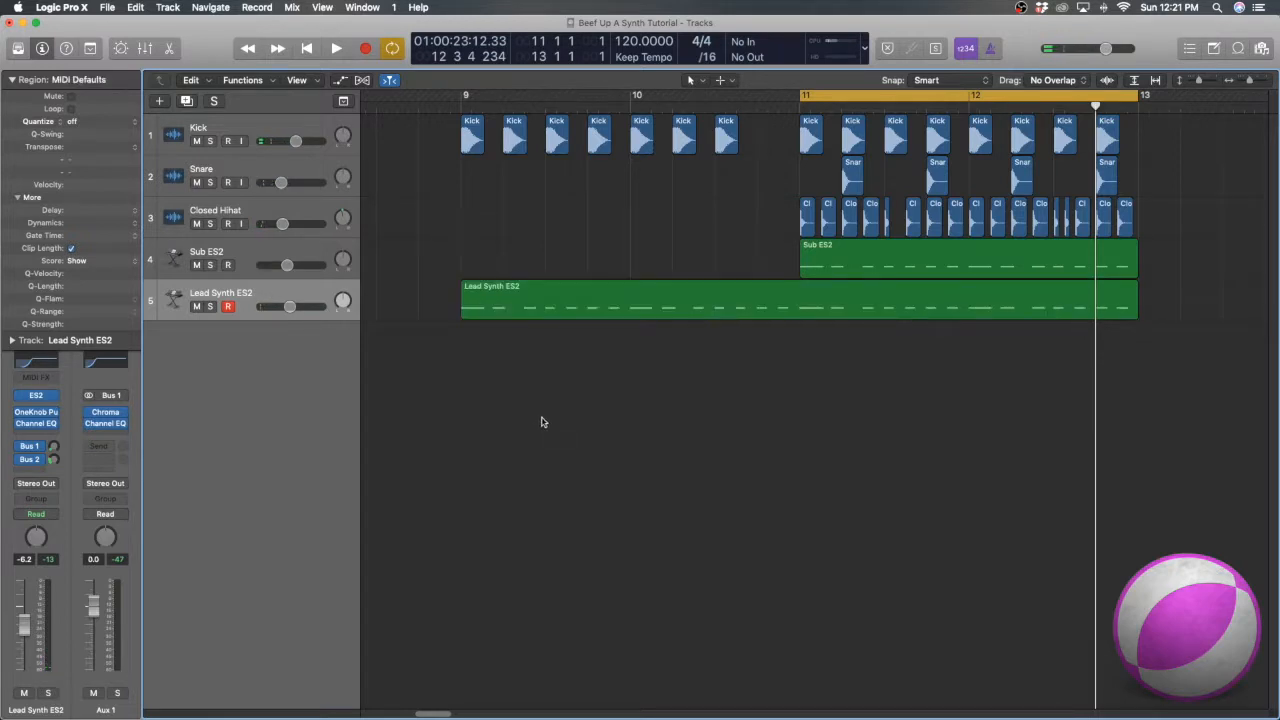
Play the loop to audition the Lead Synth with the low-cut reverb on Bus 1
{"action": "key", "text": "space"}
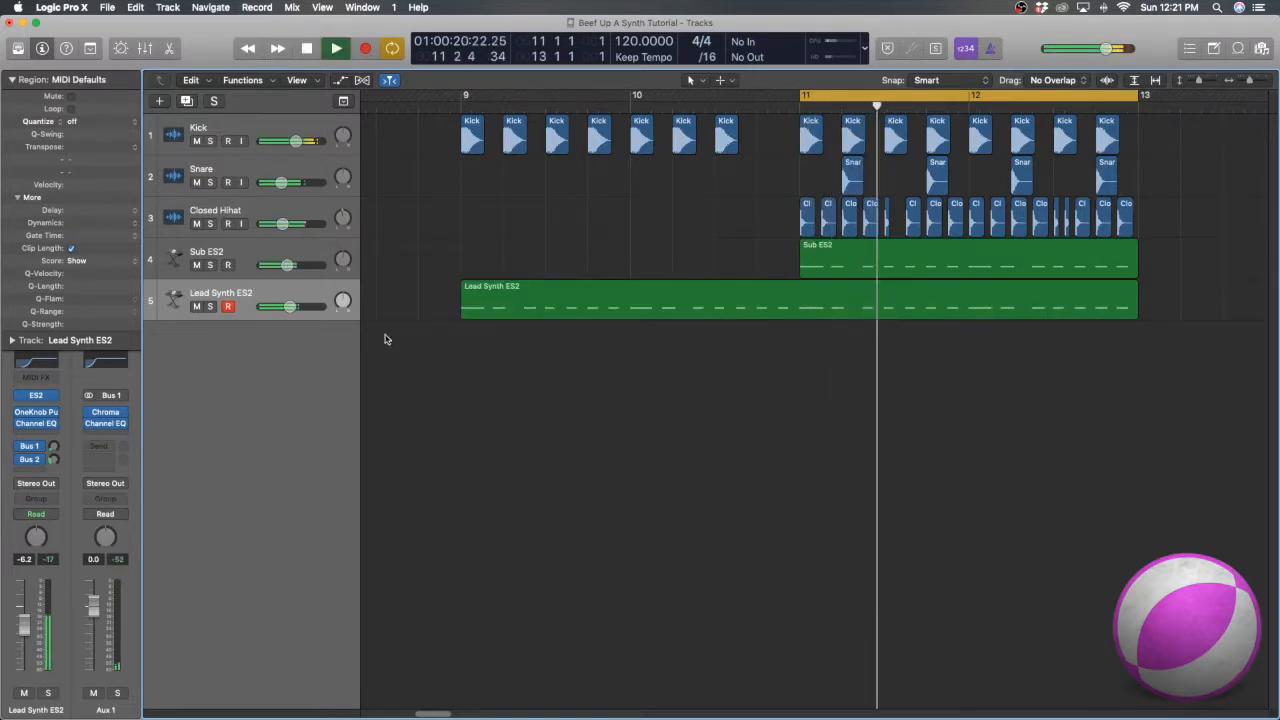
{"action": "left_click", "coordinate": [54, 447]}
{"action": "key", "text": "space"}
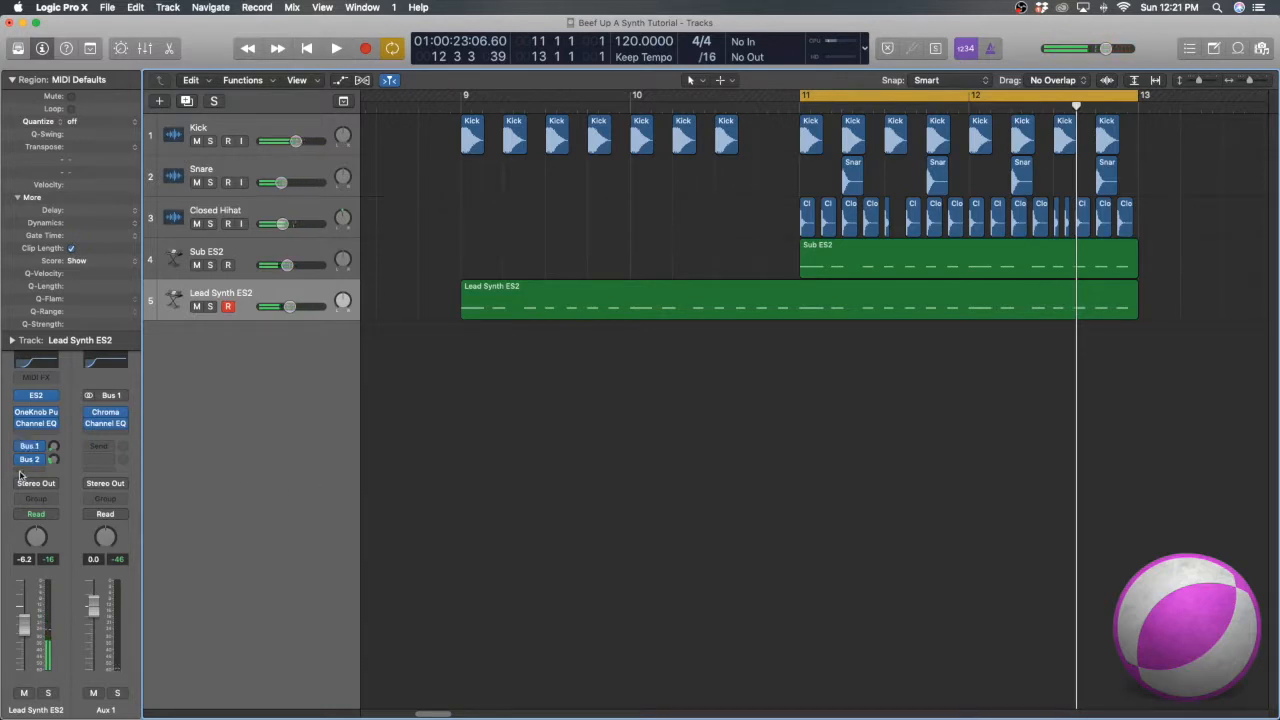
Add a Bus 3 send to the Lead Synth ES2 track and insert a stereo ChromaVerb on Aux 3
{"action": "left_click", "coordinate": [20, 474]}
{"action": "mouse_move", "coordinate": [45, 548]}
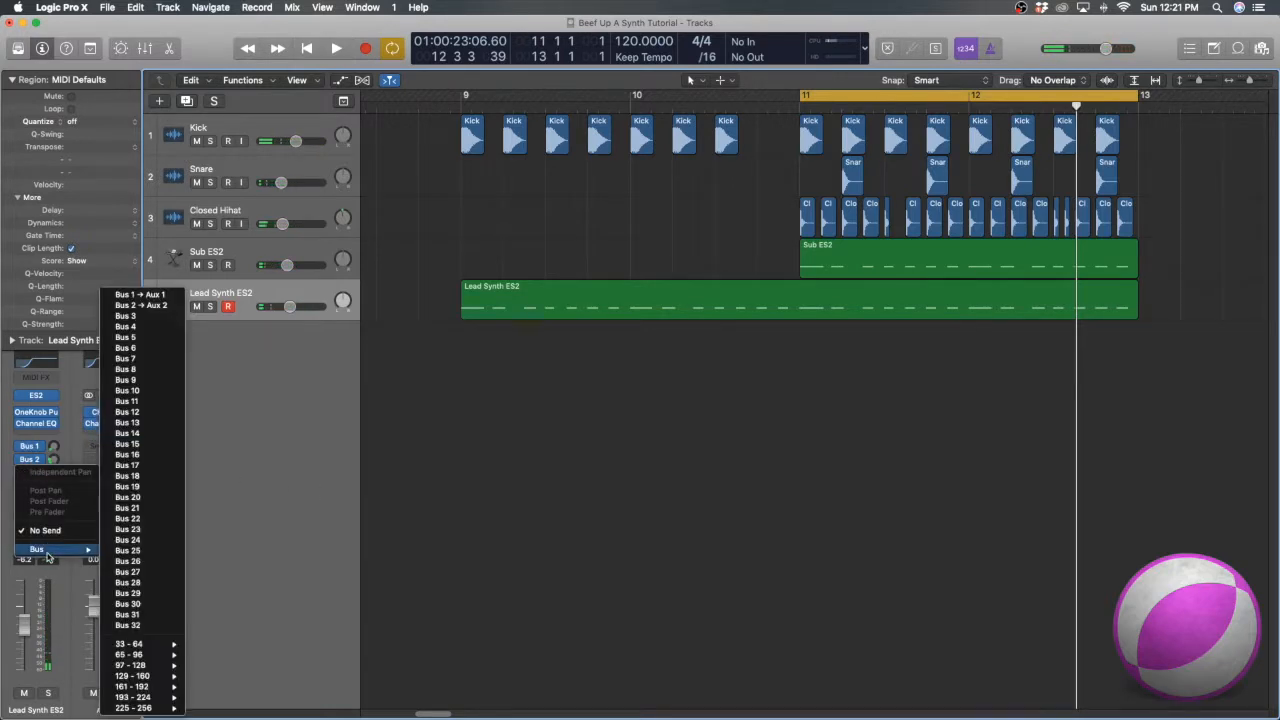
{"action": "left_click", "coordinate": [147, 316]}
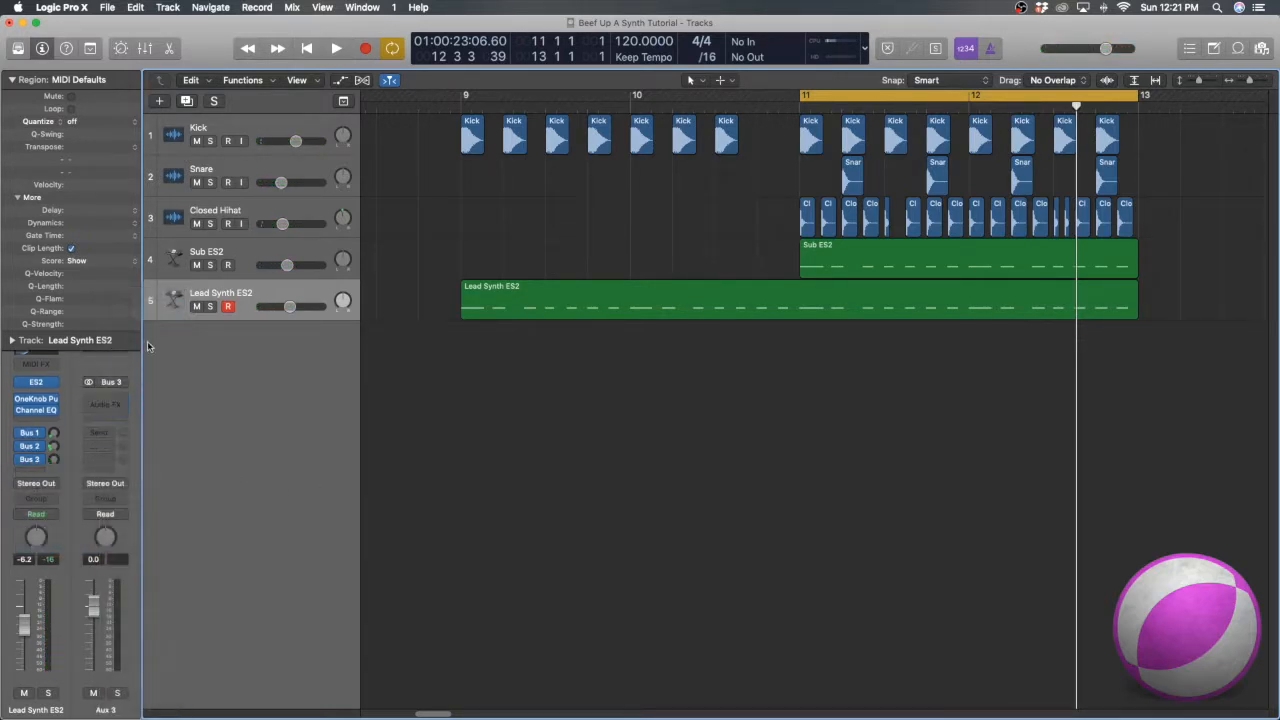
{"action": "left_click", "coordinate": [100, 397]}
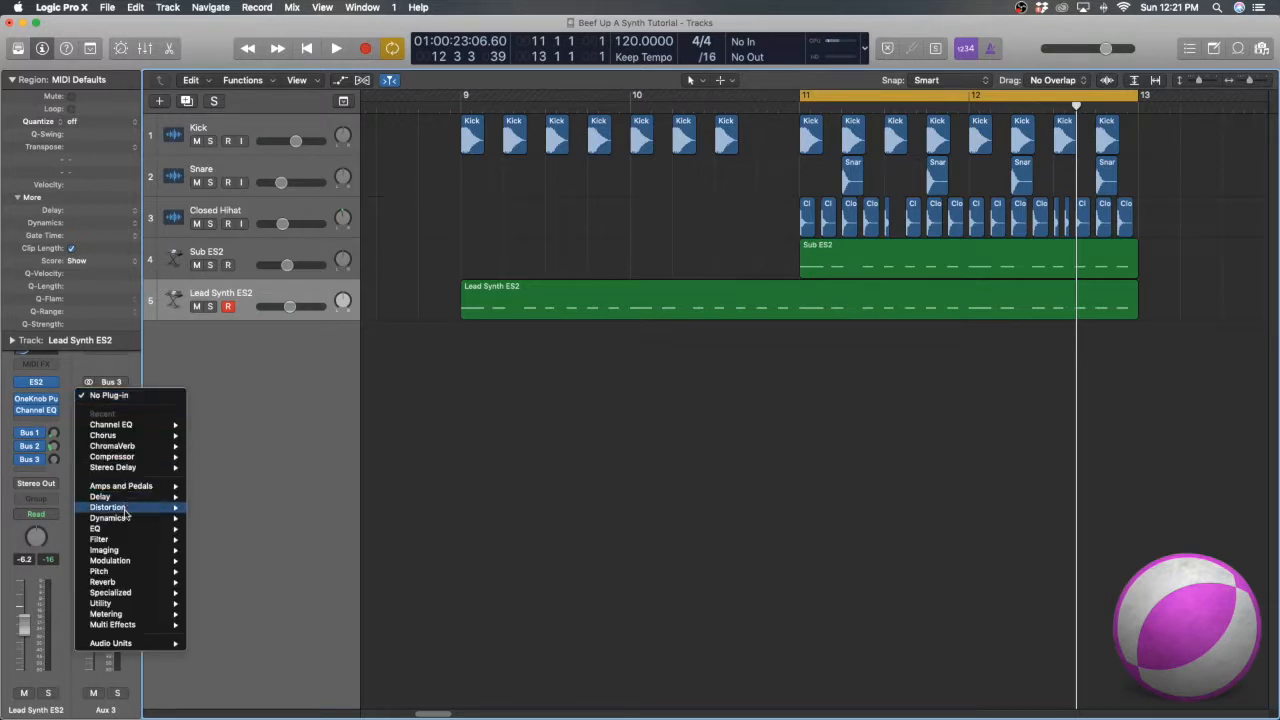
{"action": "mouse_move", "coordinate": [140, 582]}
{"action": "mouse_move", "coordinate": [230, 584]}
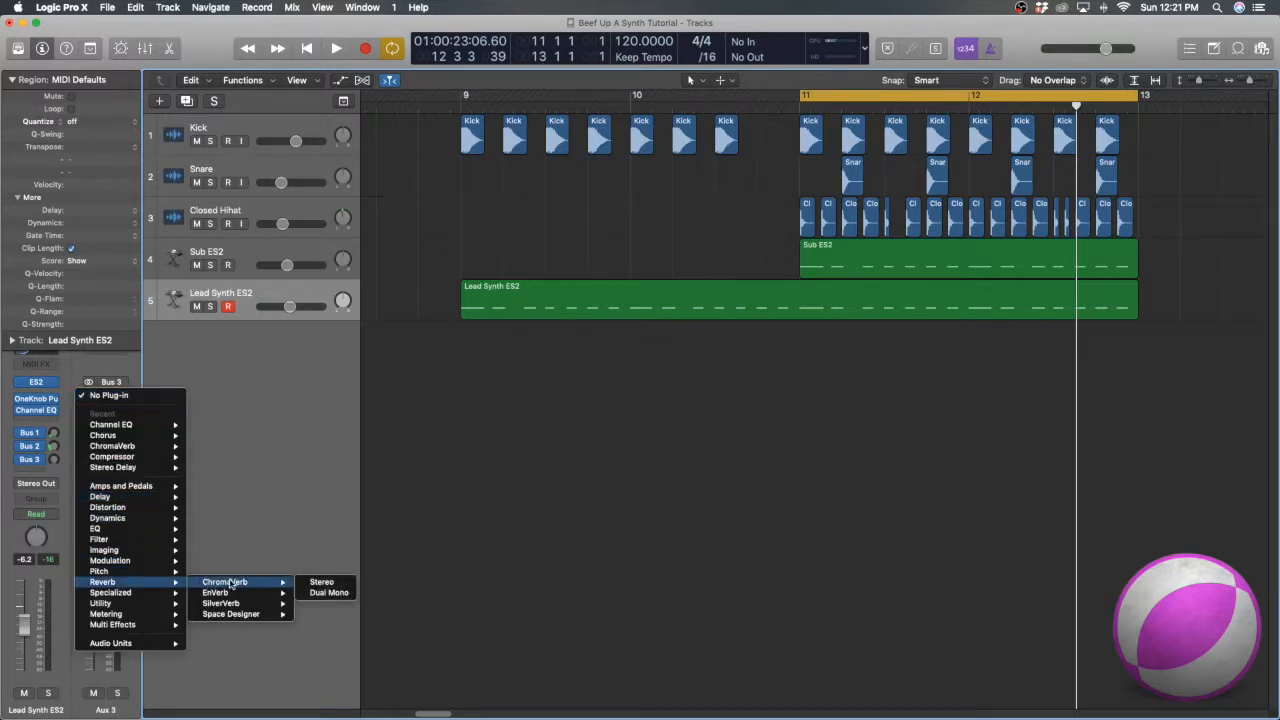
{"action": "left_click", "coordinate": [306, 584]}
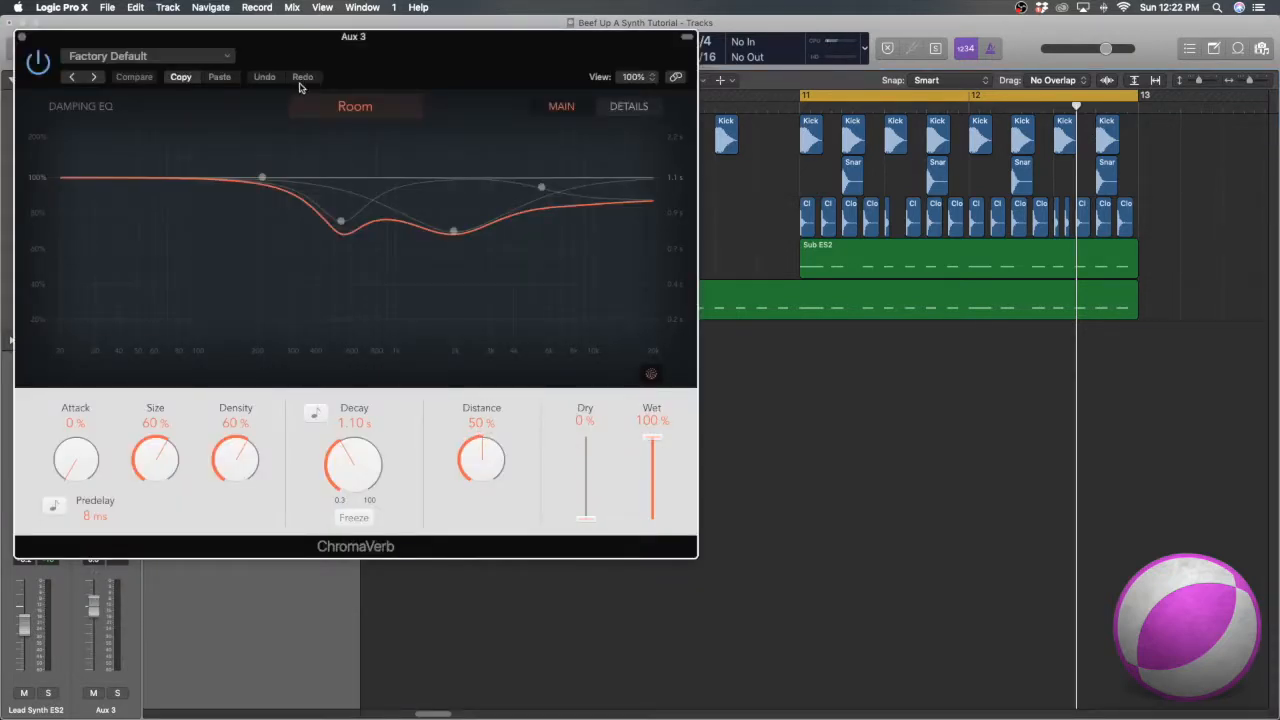
Set the Aux 3 ChromaVerb room type to Smooth Space and move its window clear of the channel strips
{"action": "left_click", "coordinate": [340, 107]}
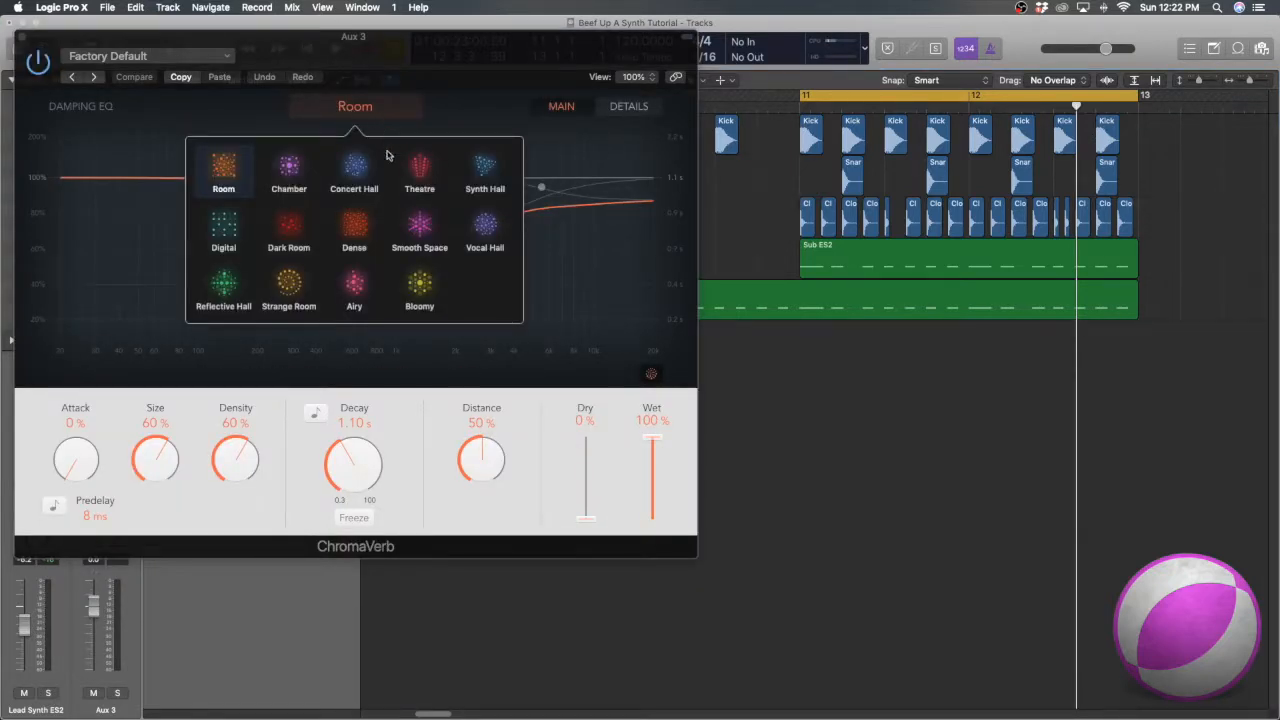
{"action": "left_click", "coordinate": [420, 226]}
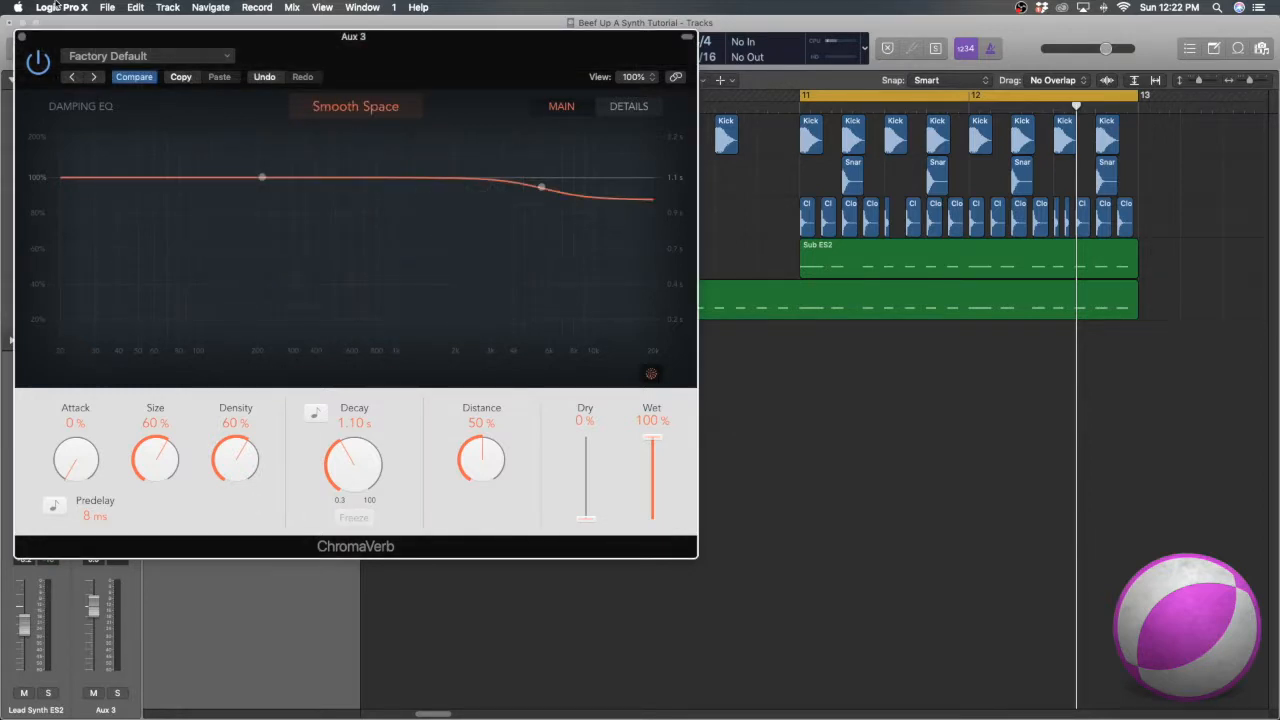
{"action": "left_click_drag", "start_coordinate": [38, 38], "coordinate": [465, 196]}
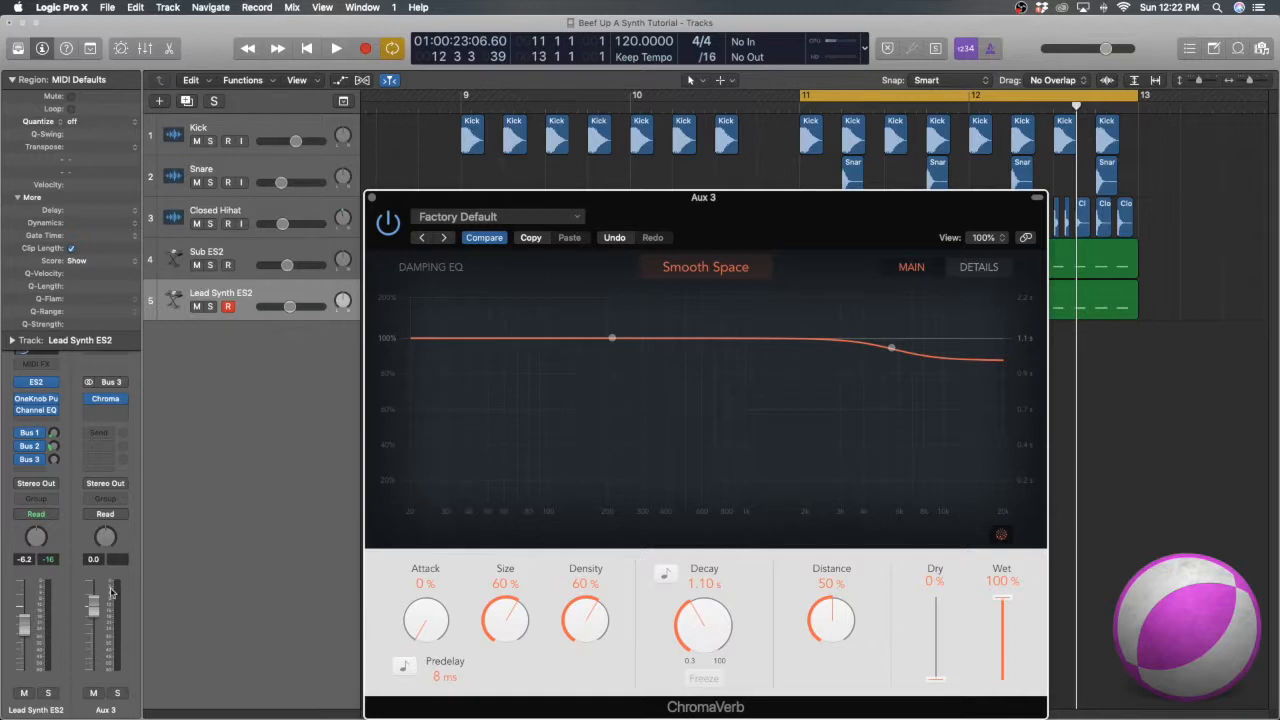
Insert a stereo Channel EQ after ChromaVerb on Aux 3, set its low cut to about 240 Hz, and close the EQ
{"action": "left_click", "coordinate": [97, 418]}
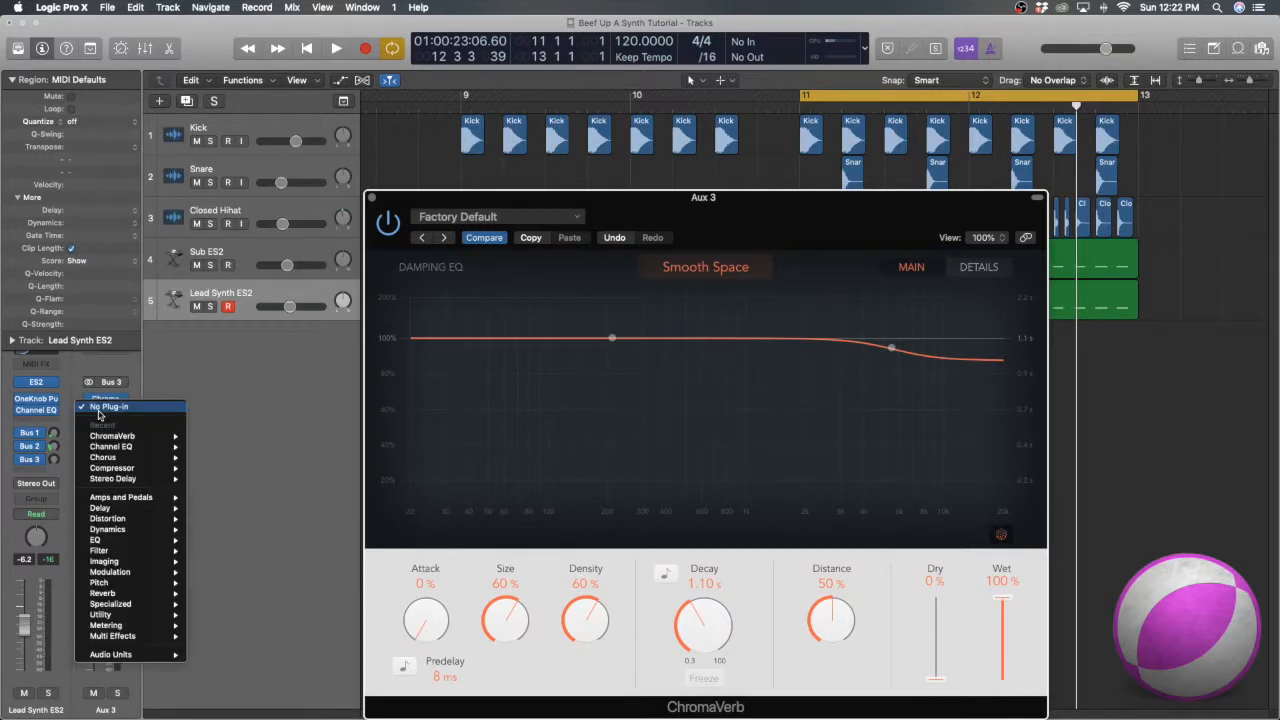
{"action": "mouse_move", "coordinate": [135, 456]}
{"action": "left_click", "coordinate": [214, 446]}
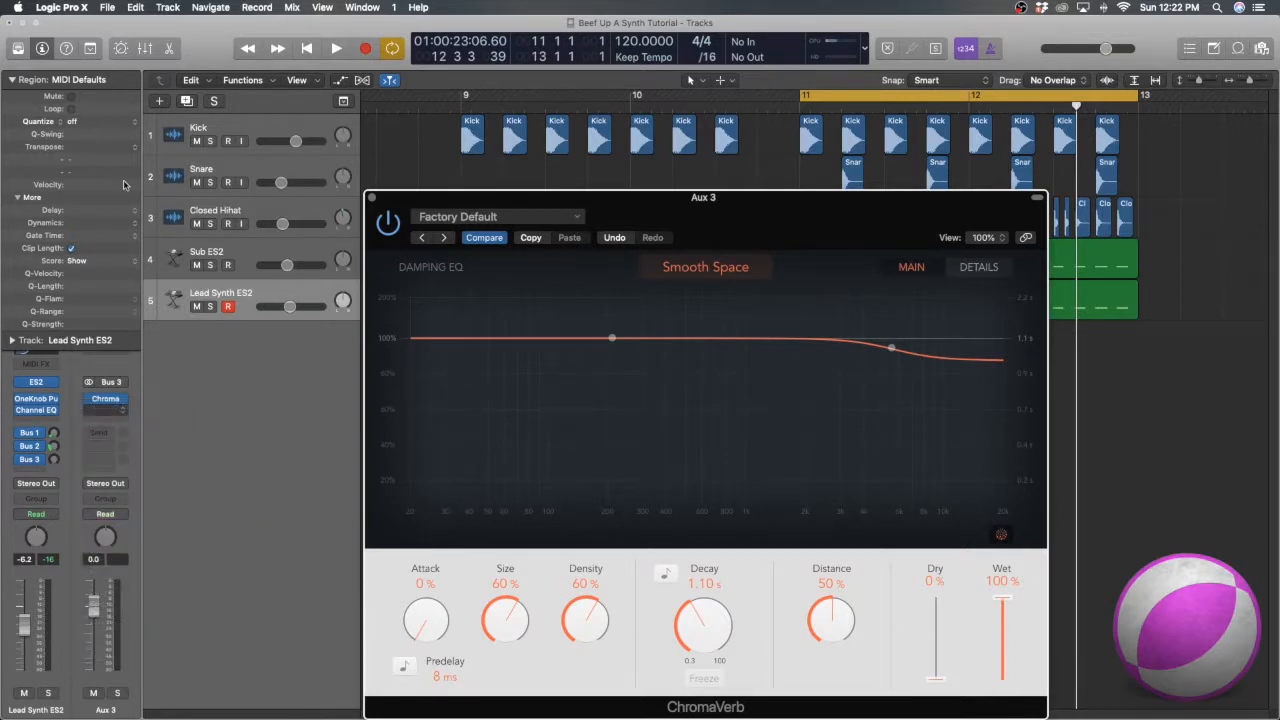
{"action": "left_click_drag", "start_coordinate": [41, 261], "coordinate": [230, 207]}
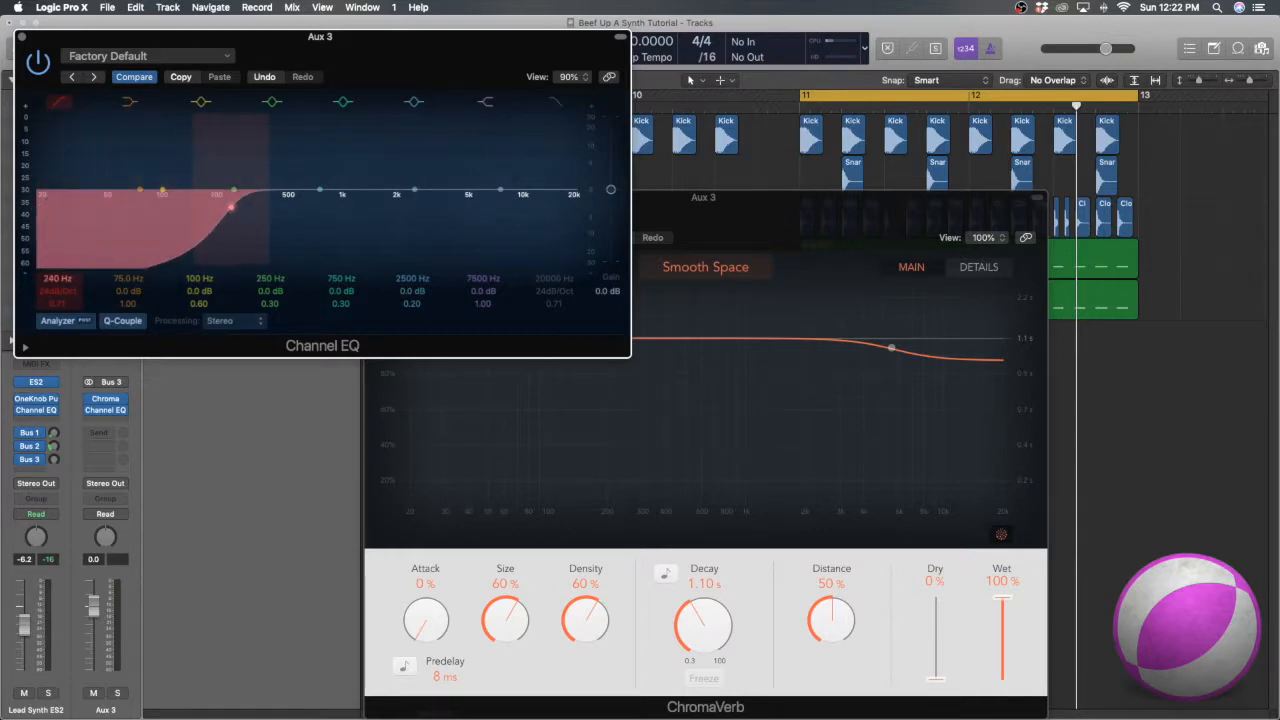
{"action": "left_click", "coordinate": [20, 37]}
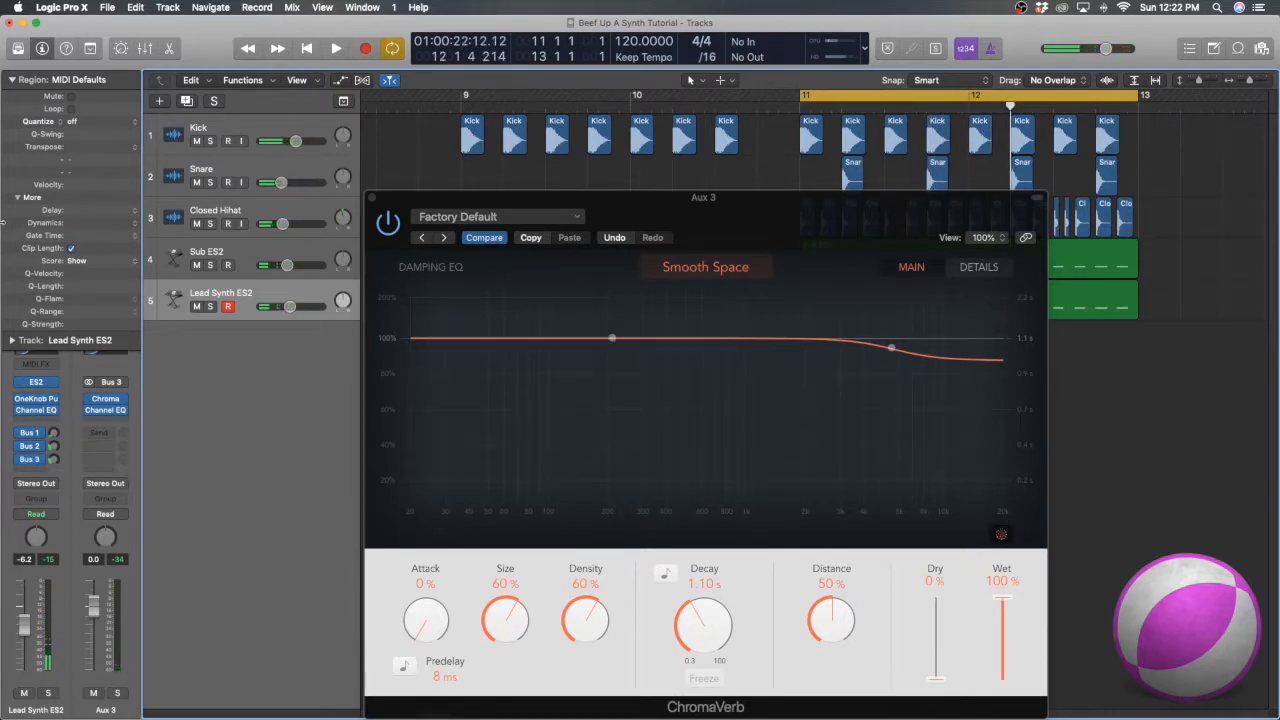
Set ChromaVerb on Aux 3 to size 66%, density 72%, decay 1.70 s and distance 64%, and fine-tune the Bus 3 send by ear
{"action": "key", "text": "space"}
{"action": "left_click_drag", "start_coordinate": [502, 629], "coordinate": [486, 597]}
{"action": "left_click_drag", "start_coordinate": [583, 620], "coordinate": [502, 630]}
{"action": "left_click_drag", "start_coordinate": [703, 634], "coordinate": [686, 608]}
{"action": "left_click_drag", "start_coordinate": [509, 627], "coordinate": [514, 640]}
{"action": "left_click_drag", "start_coordinate": [837, 617], "coordinate": [825, 589]}
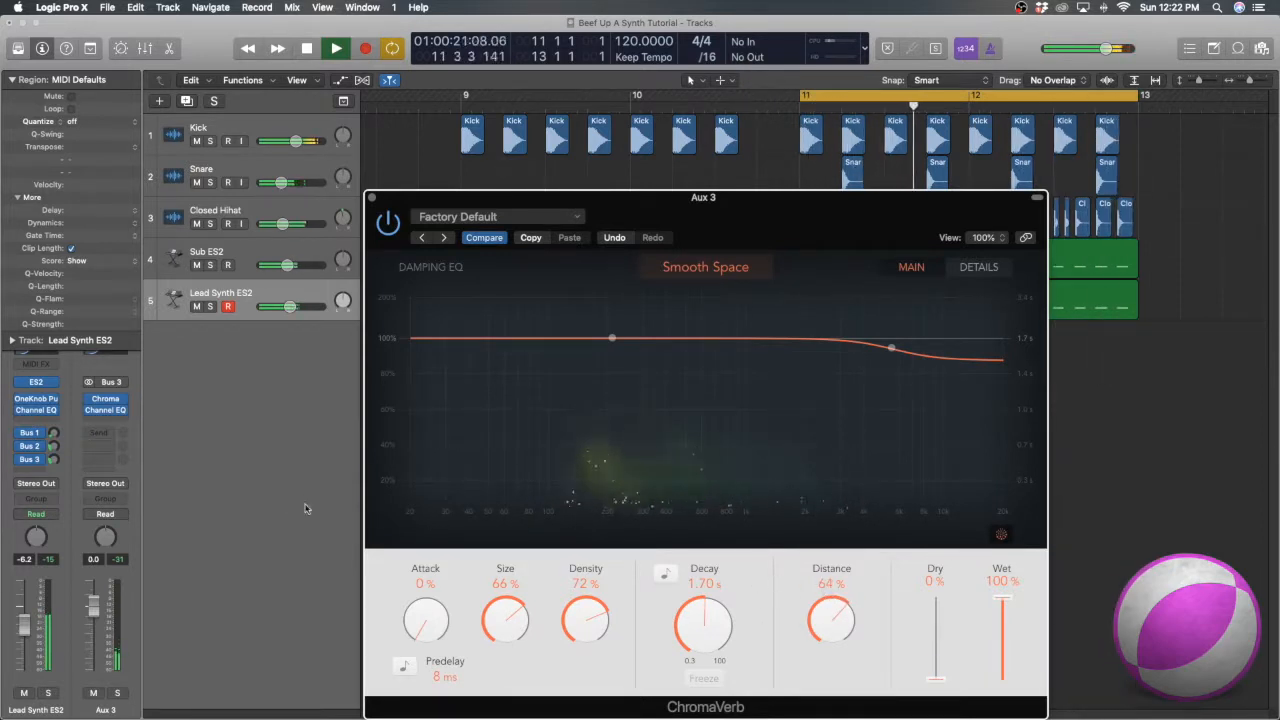
{"action": "left_click_drag", "start_coordinate": [54, 460], "coordinate": [52, 474]}
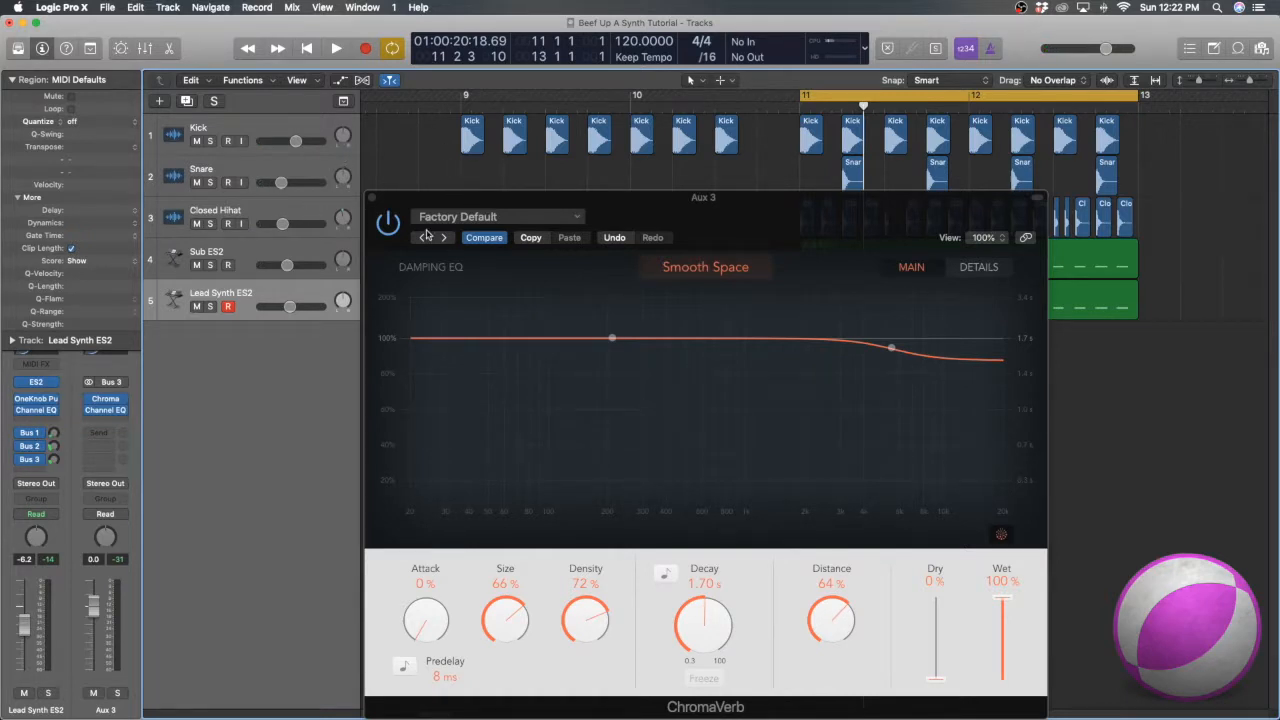
Play the loop to judge the Lead Synth with all three sends, closing the ChromaVerb window between listens
{"action": "key", "text": "space"}
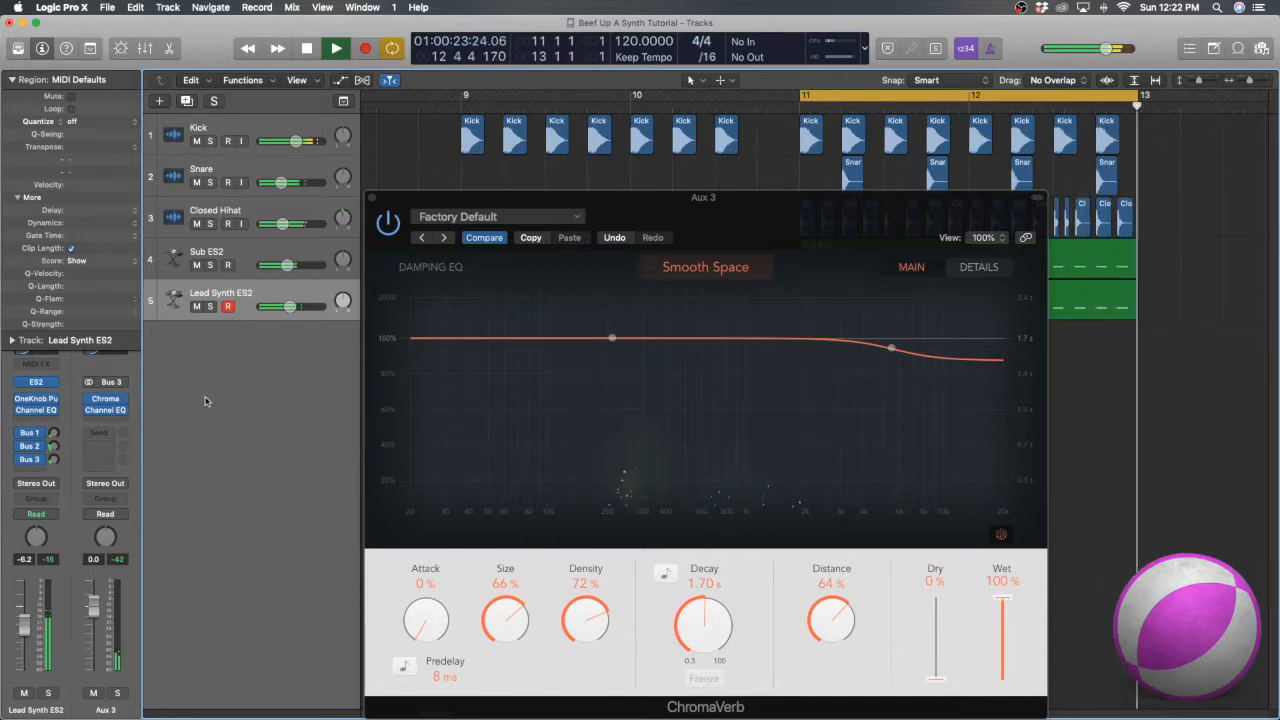
{"action": "key", "text": "space"}
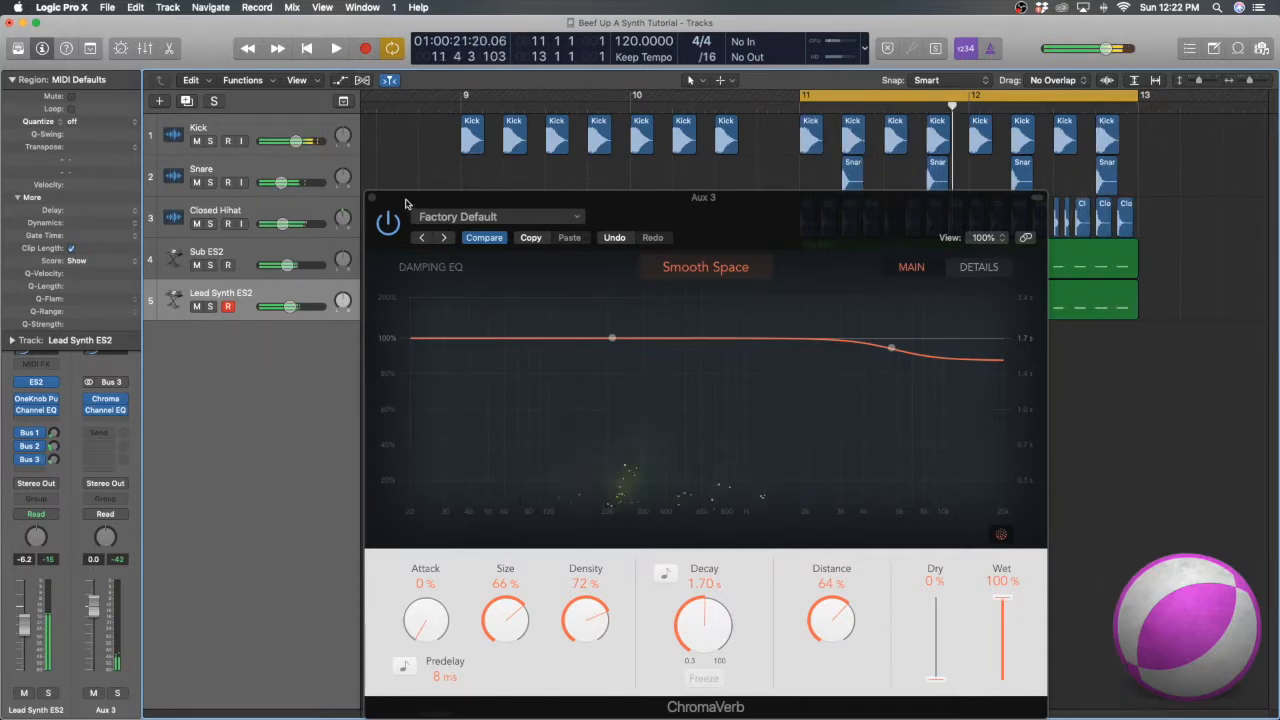
{"action": "left_click", "coordinate": [405, 216]}
{"action": "left_click", "coordinate": [368, 199]}
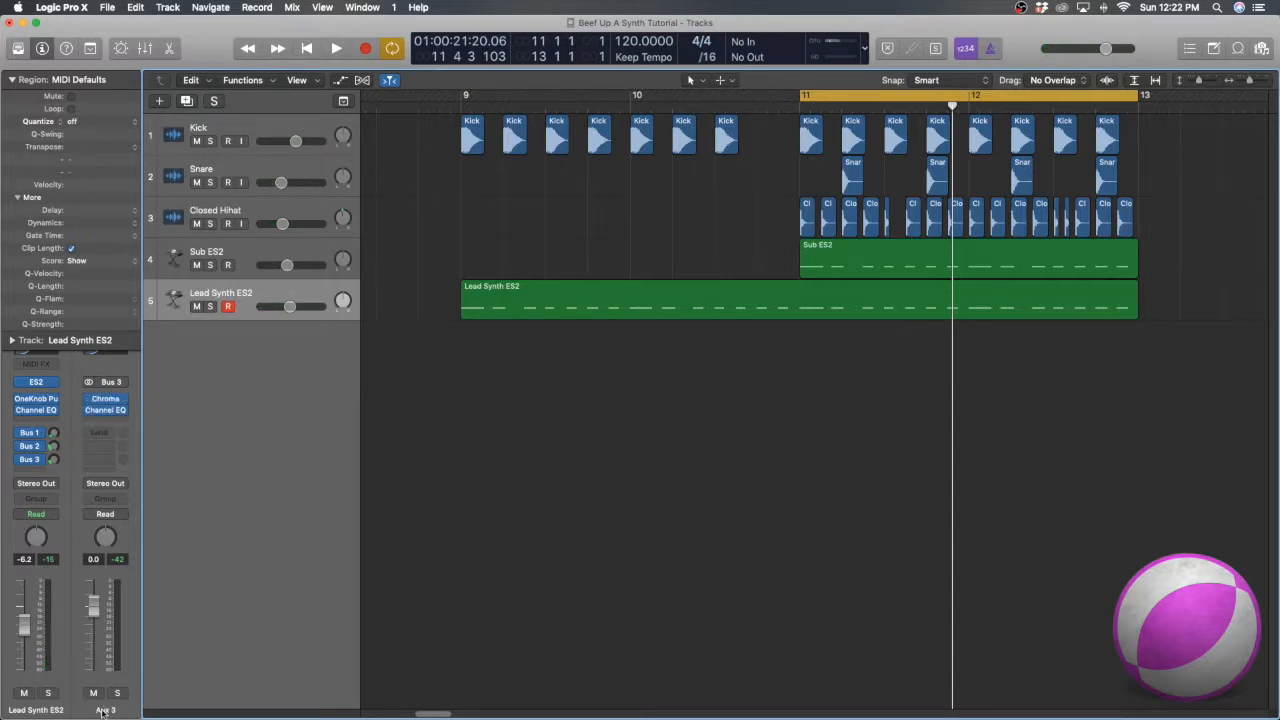
{"action": "left_click", "coordinate": [35, 473]}
{"action": "left_click", "coordinate": [446, 443]}
{"action": "key", "text": "space"}
{"action": "key", "text": "space"}
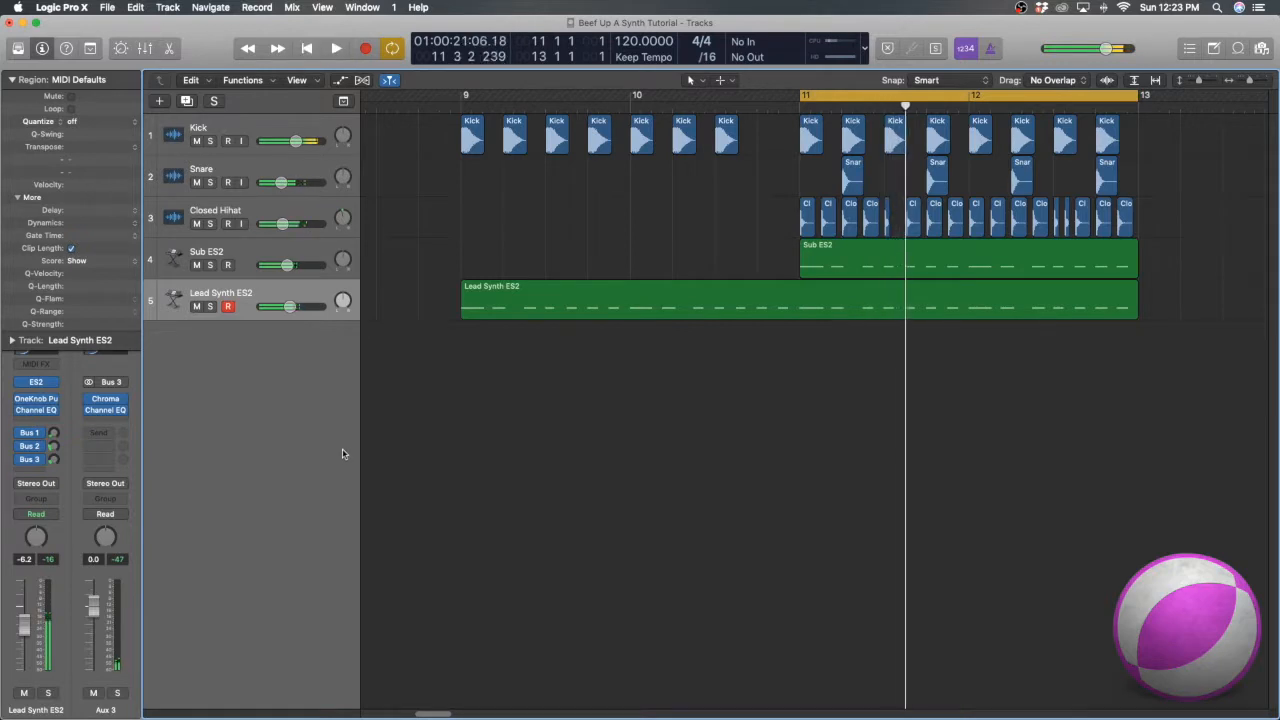
Add a send to Bus 4 on the Lead Synth ES2 channel strip, below the Bus 3 send
{"action": "left_click", "coordinate": [35, 473]}
{"action": "mouse_move", "coordinate": [70, 549]}
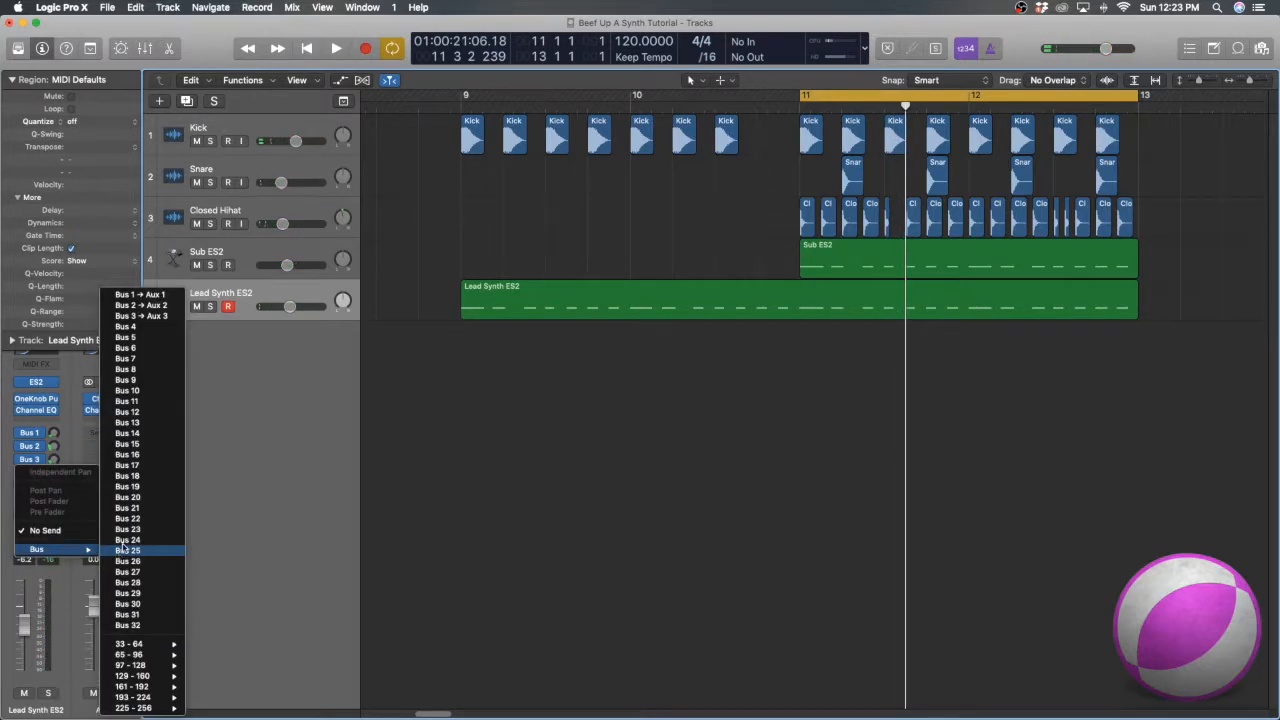
{"action": "left_click", "coordinate": [157, 327]}
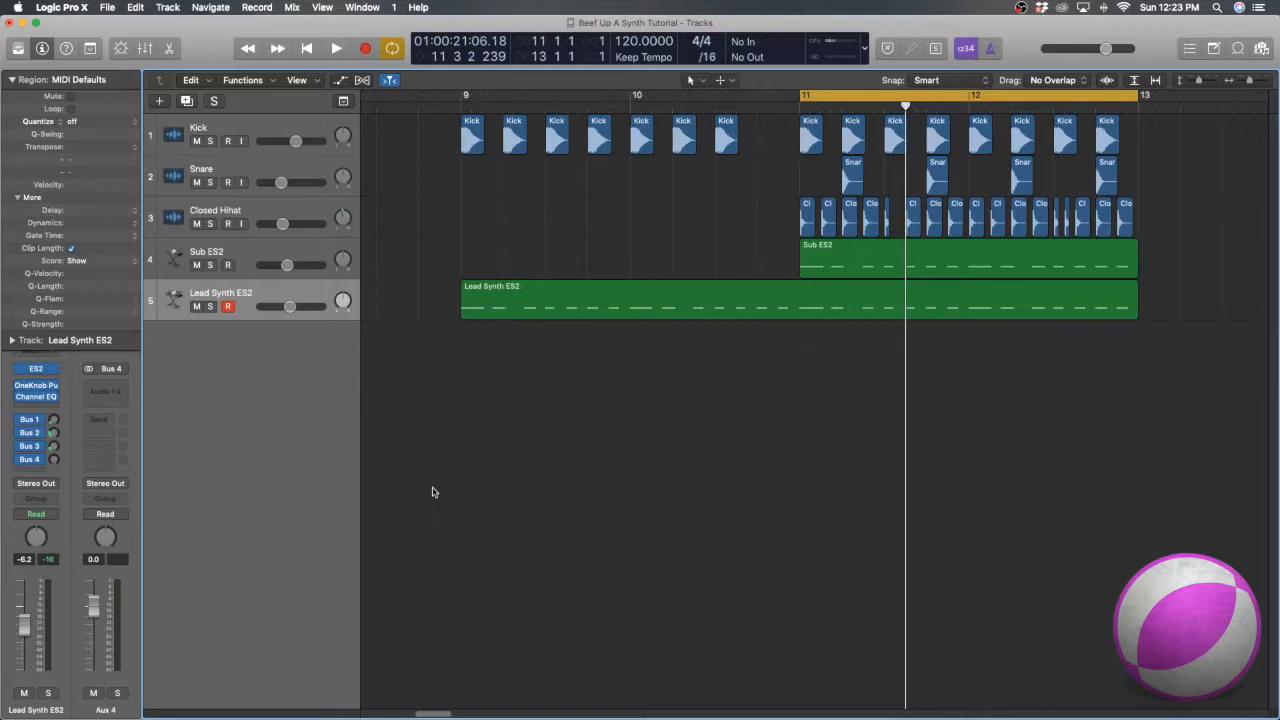
Insert a stereo Stereo Delay on Aux 4, move its window clear of the channel strips, and set the Bus 4 send to -25.0 dB
{"action": "left_click", "coordinate": [85, 393]}
{"action": "mouse_move", "coordinate": [145, 570]}
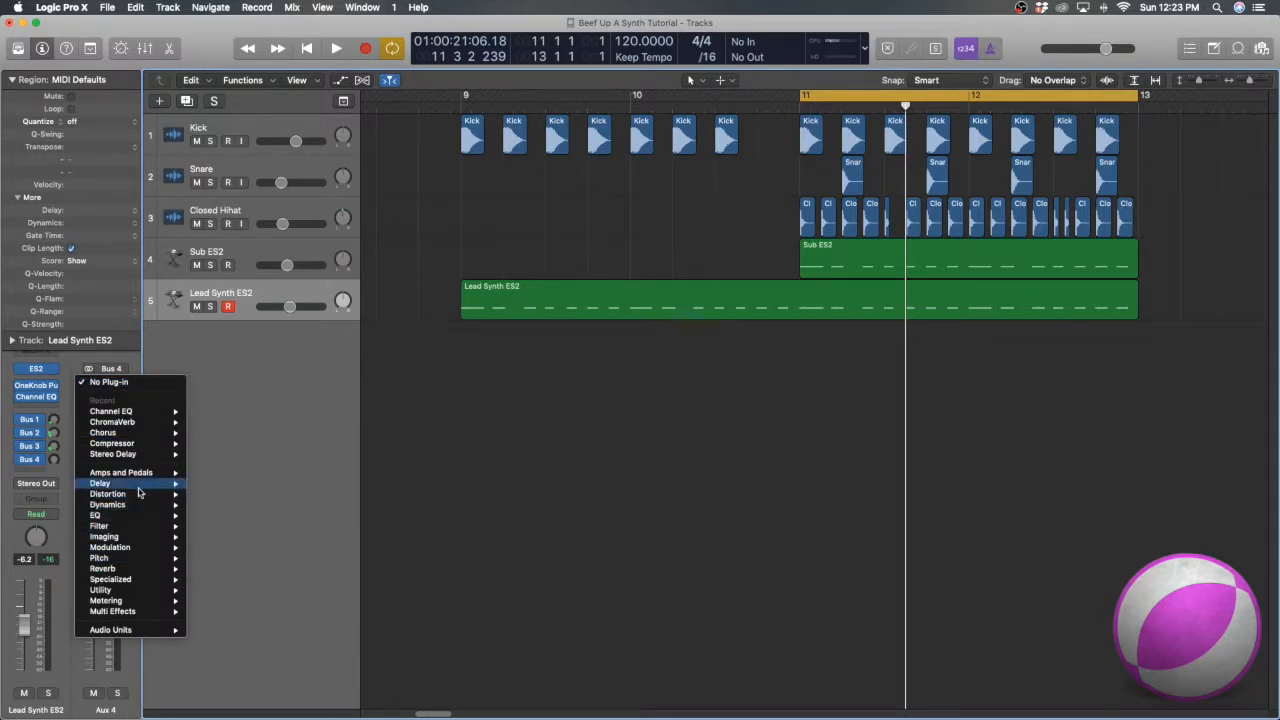
{"action": "mouse_move", "coordinate": [151, 486]}
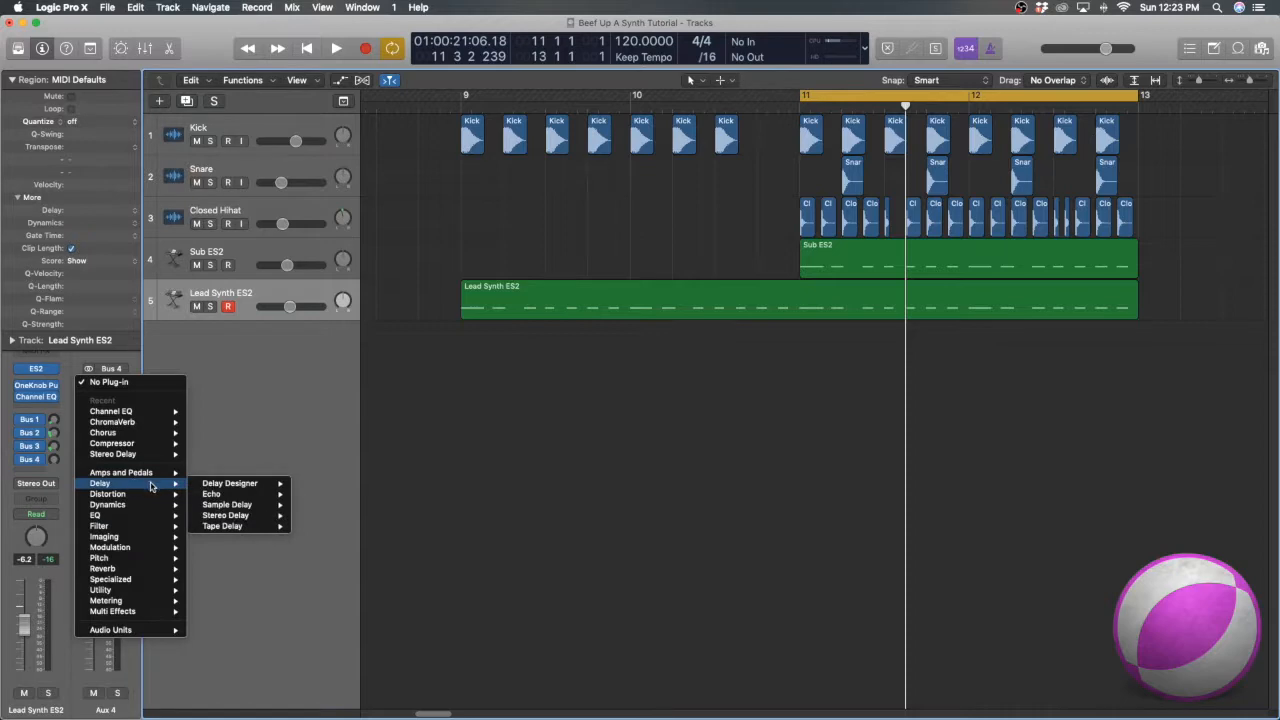
{"action": "mouse_move", "coordinate": [251, 518]}
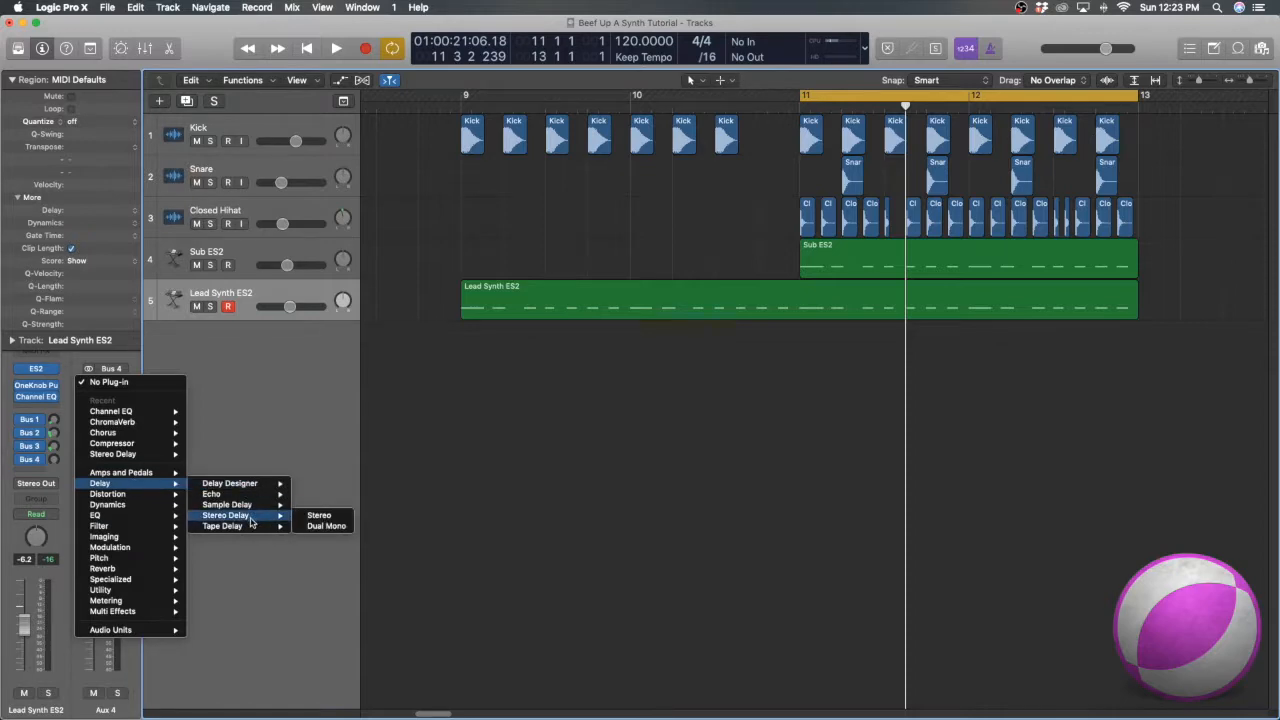
{"action": "left_click", "coordinate": [315, 515]}
{"action": "left_click_drag", "start_coordinate": [272, 45], "coordinate": [622, 303]}
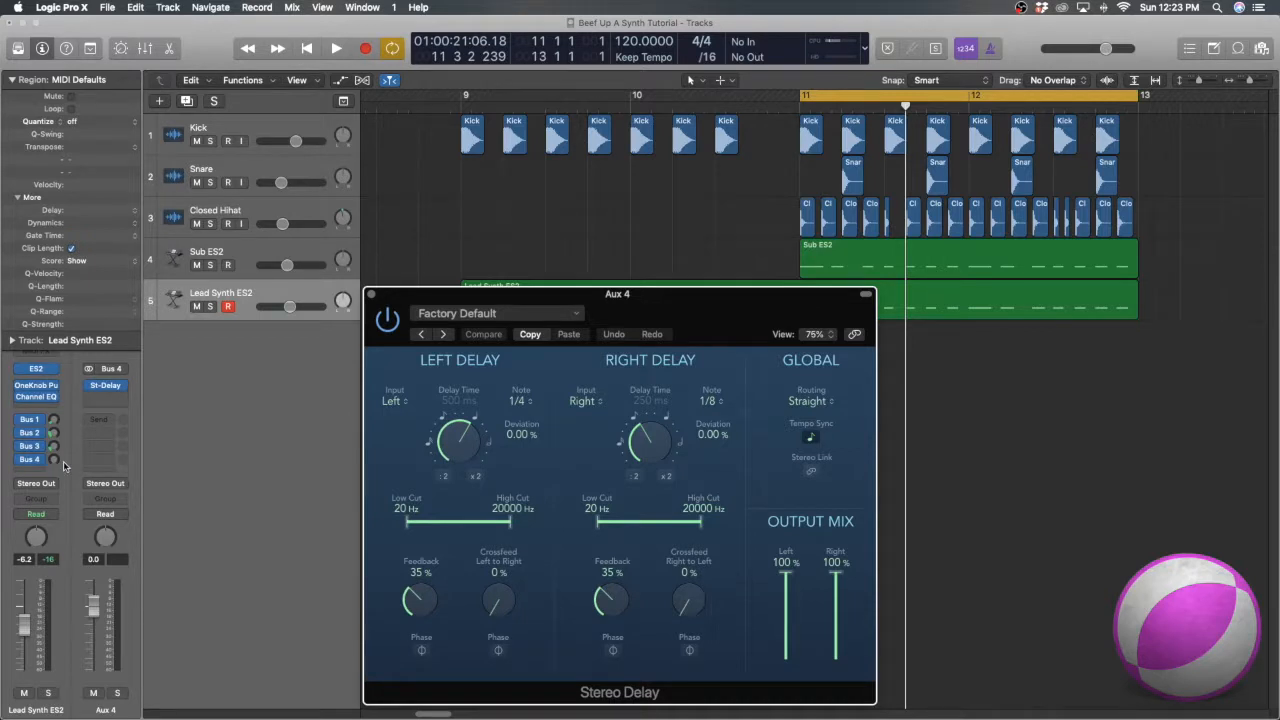
{"action": "left_click_drag", "start_coordinate": [55, 460], "coordinate": [52, 452]}
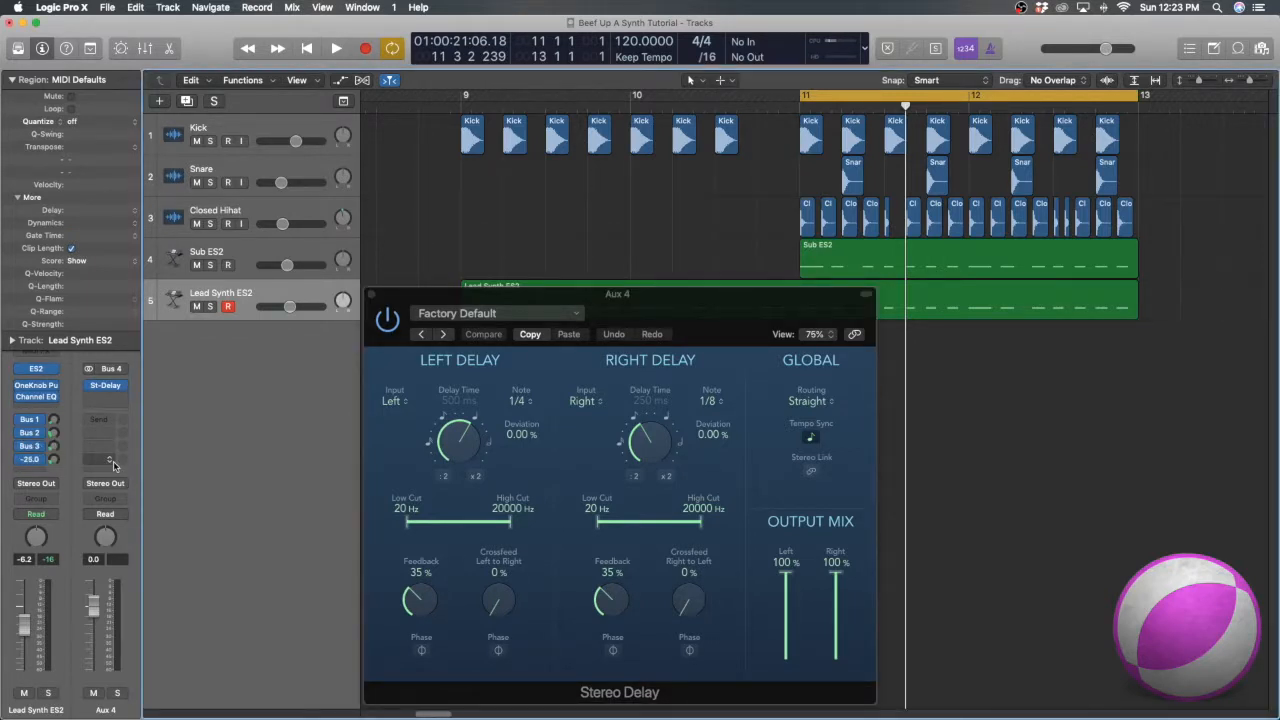
{"action": "key", "text": "space"}
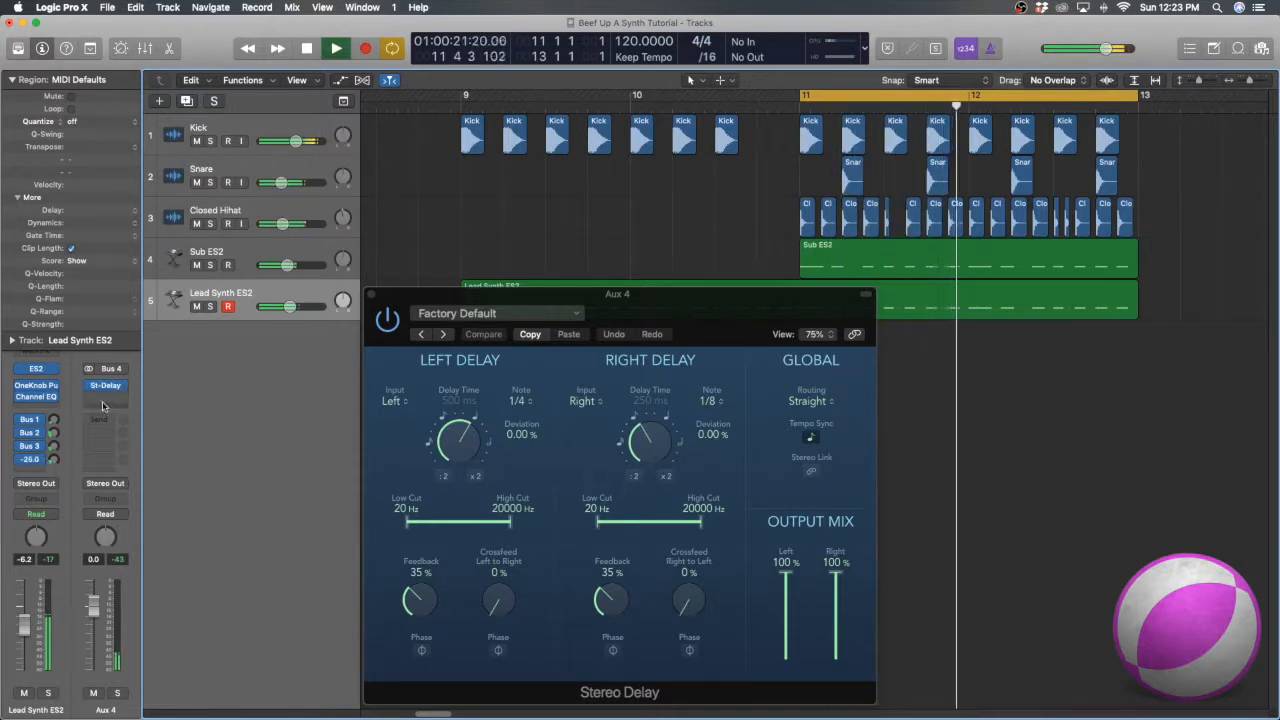
Insert a stereo Channel EQ after Stereo Delay on Aux 4 and set its low cut to about 158 Hz while listening
{"action": "left_click", "coordinate": [103, 405]}
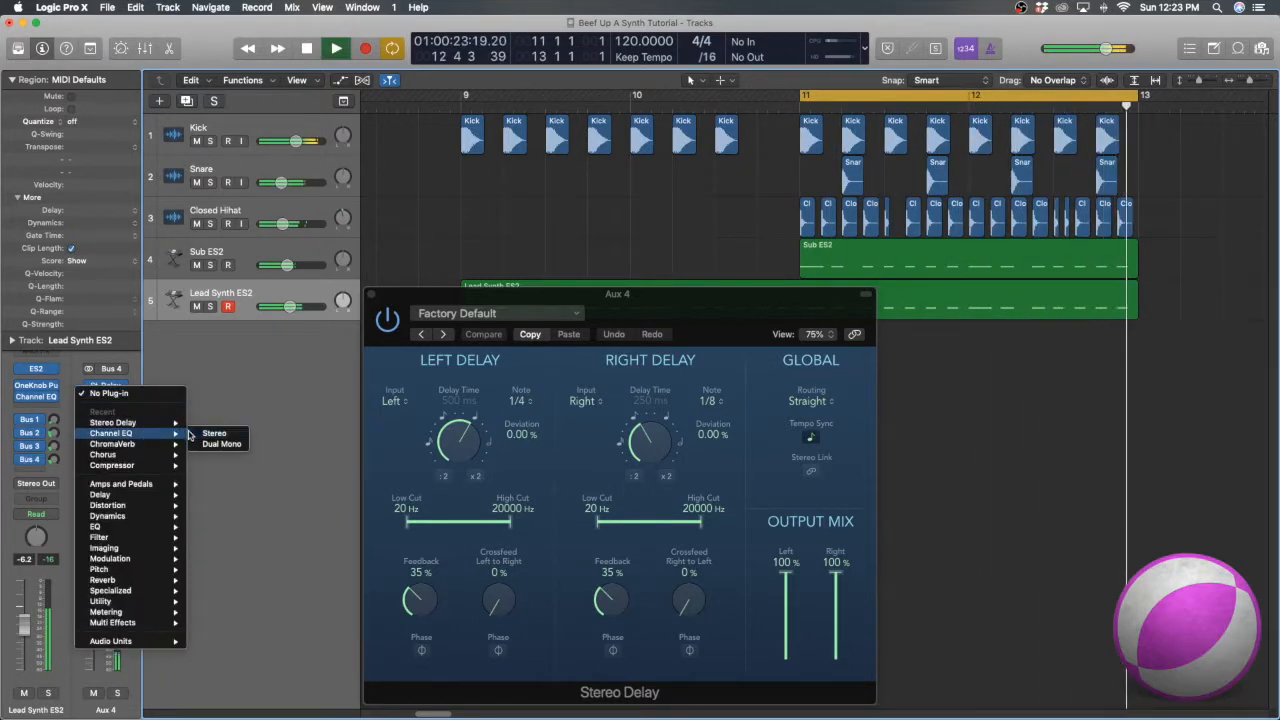
{"action": "left_click", "coordinate": [214, 433]}
{"action": "left_click", "coordinate": [55, 239]}
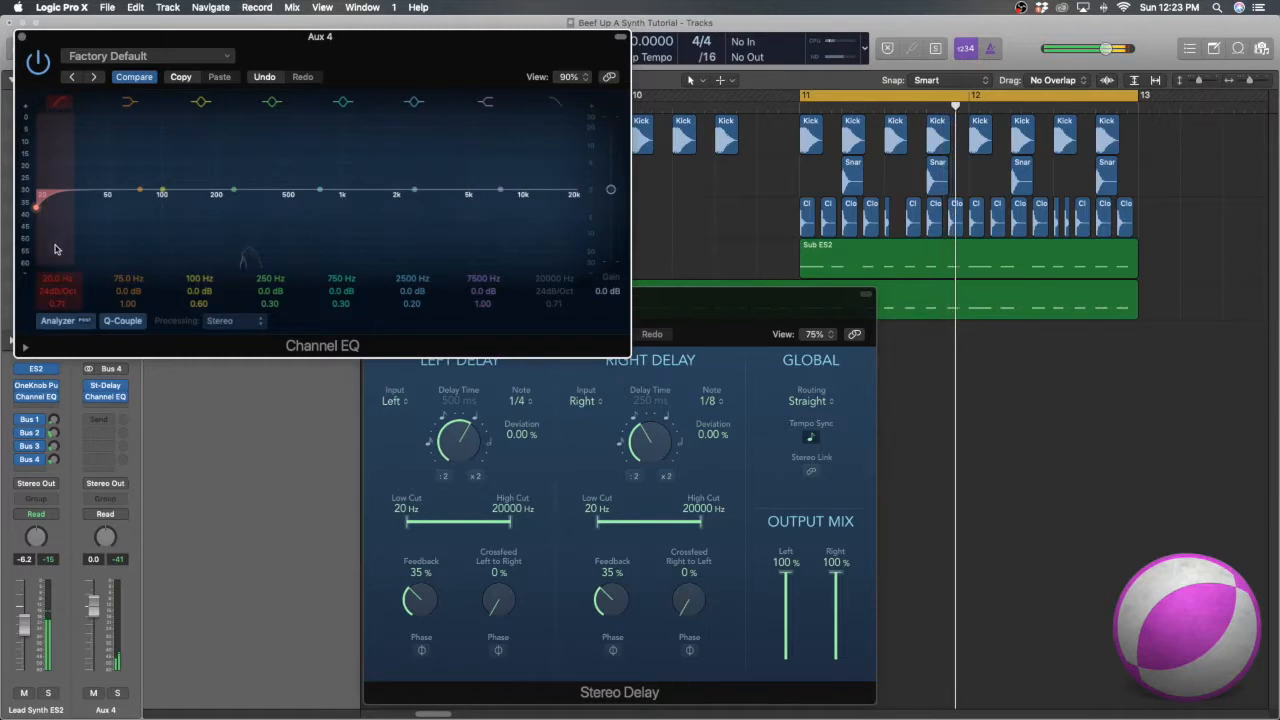
{"action": "left_click_drag", "start_coordinate": [51, 278], "coordinate": [51, 206]}
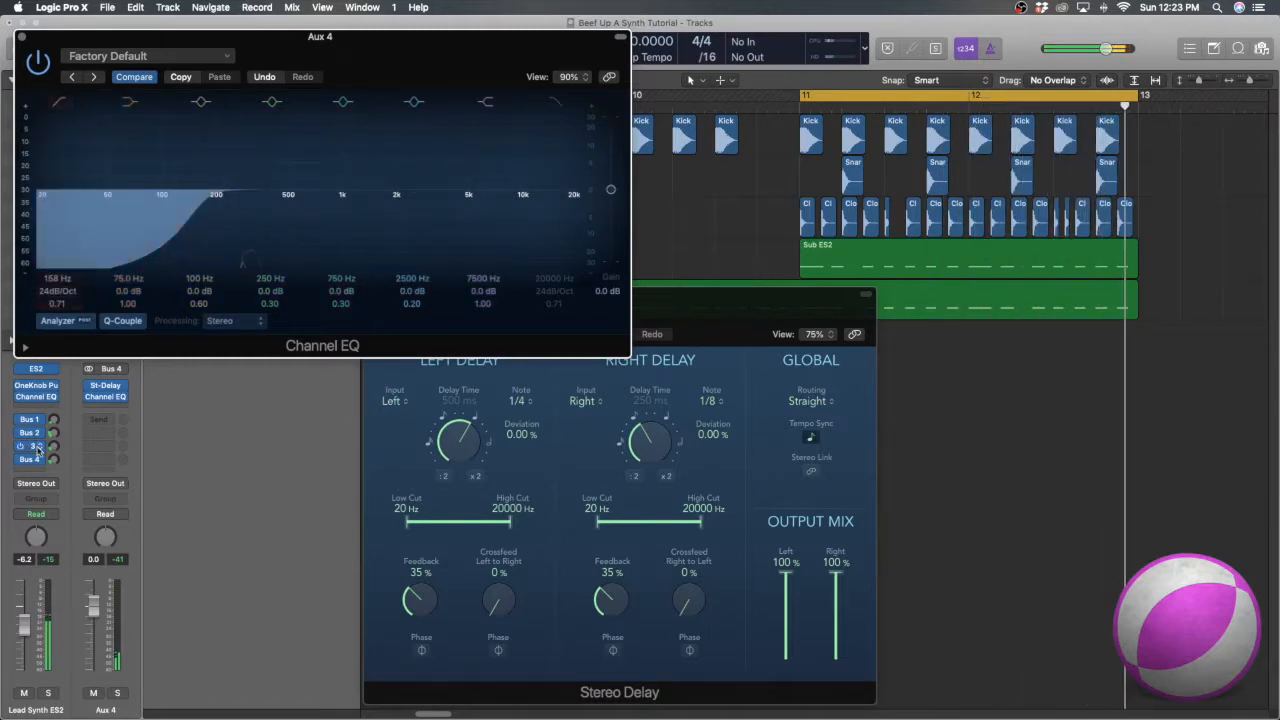
{"action": "mouse_move", "coordinate": [336, 208]}
{"action": "left_mouse_down"}
{"action": "mouse_move", "coordinate": [320, 133]}
{"action": "mouse_move", "coordinate": [320, 189]}
{"action": "left_mouse_up"}
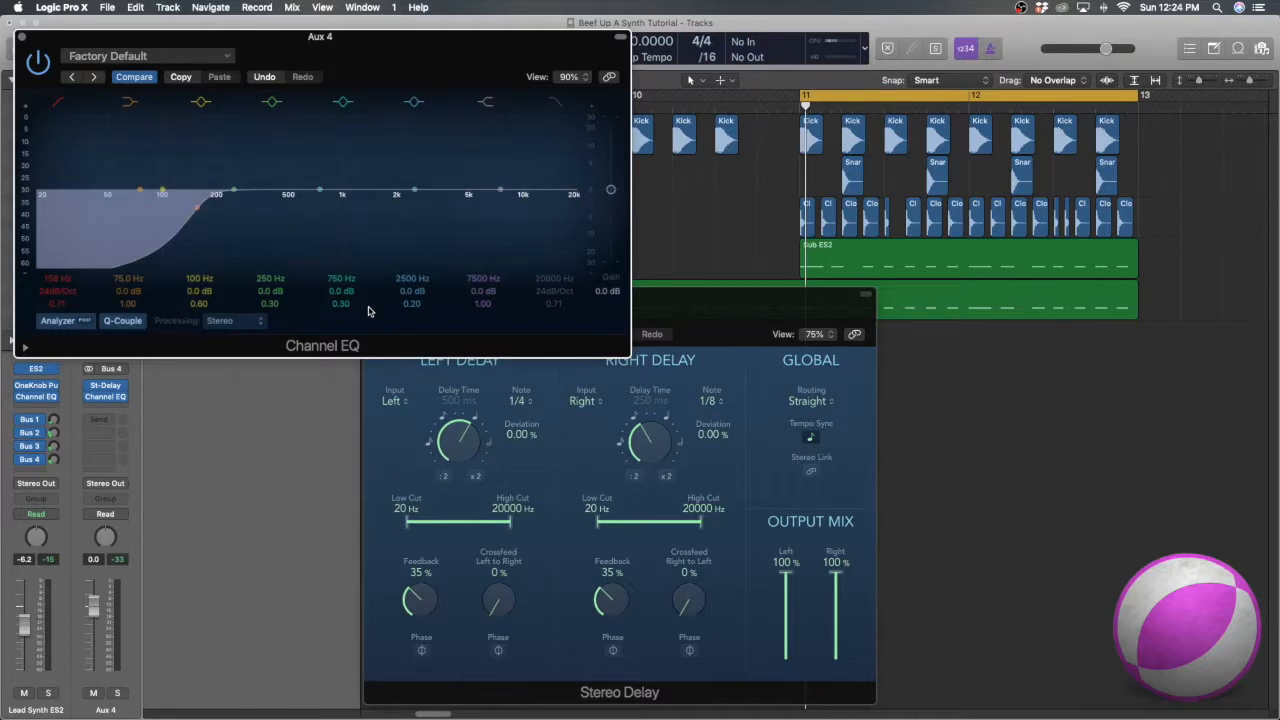
Raise the low cut of the Aux 4 Channel EQ to about 1020 Hz, checking it against the playing loop
{"action": "left_click_drag", "start_coordinate": [57, 278], "coordinate": [57, 252]}
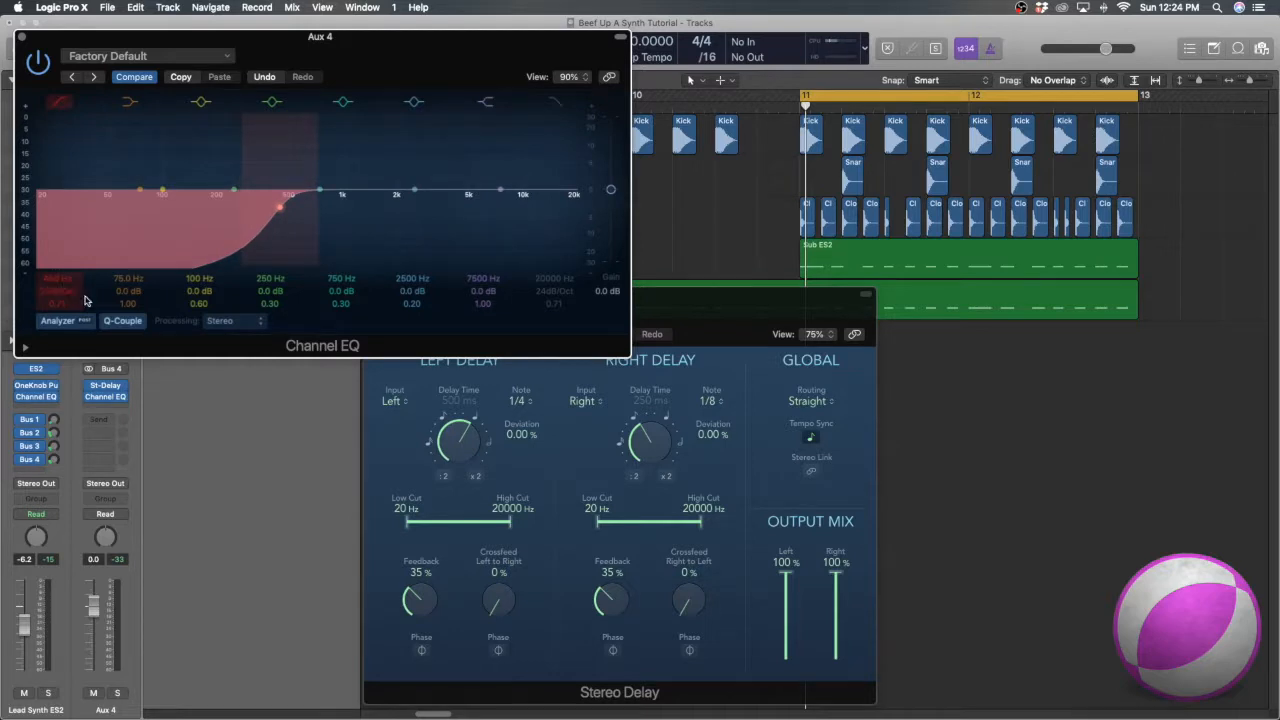
{"action": "key", "text": "space"}
{"action": "left_click_drag", "start_coordinate": [57, 279], "coordinate": [57, 255]}
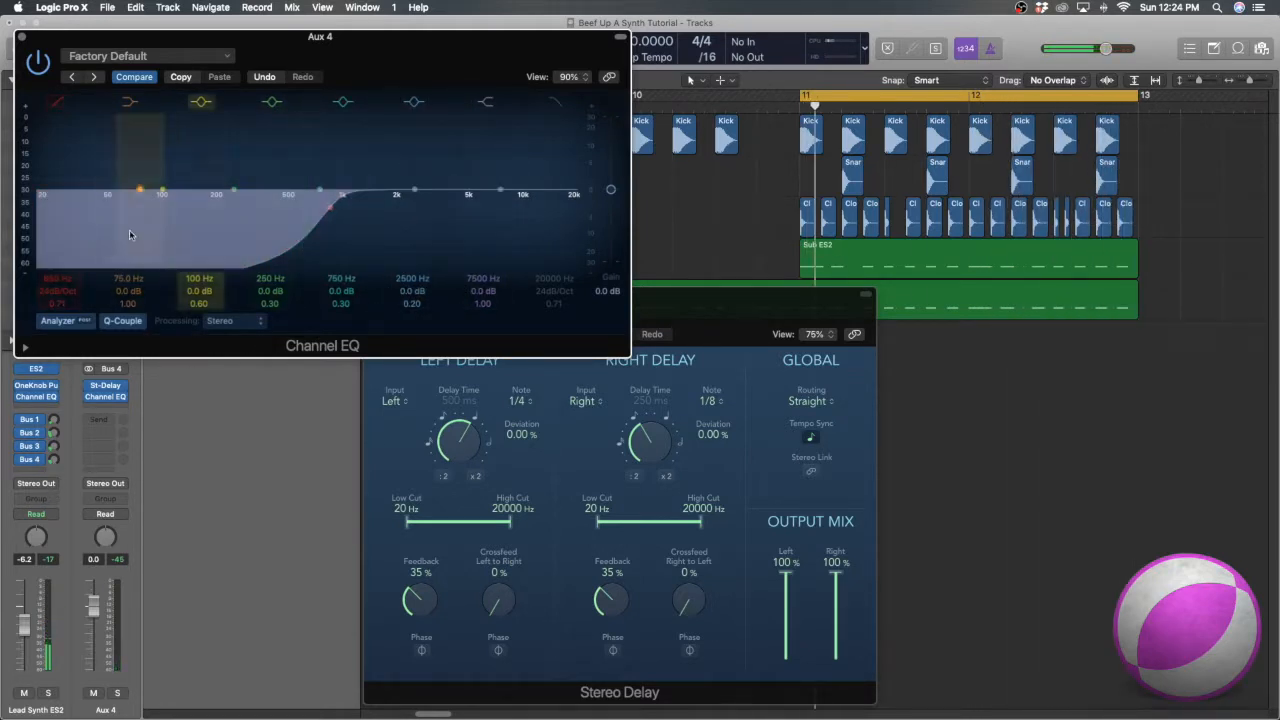
{"action": "left_click_drag", "start_coordinate": [57, 279], "coordinate": [57, 270]}
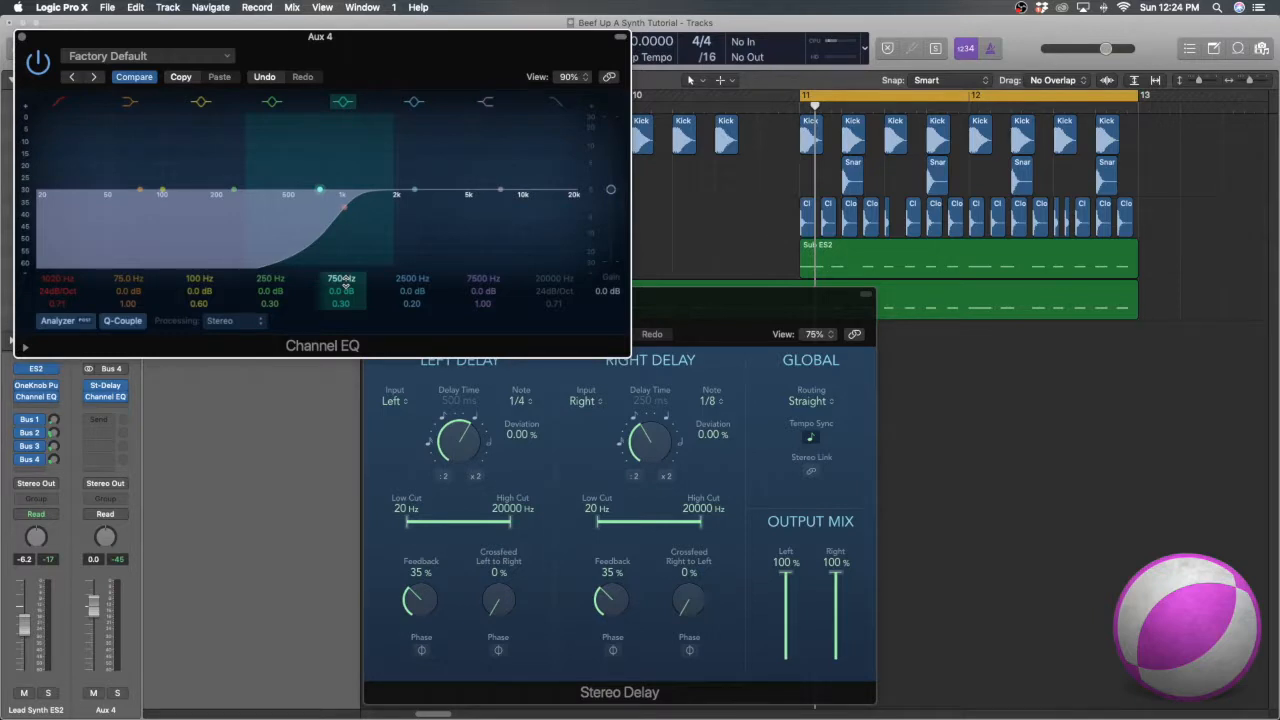
{"action": "mouse_move", "coordinate": [483, 291]}
{"action": "left_mouse_down"}
{"action": "mouse_move", "coordinate": [483, 240]}
{"action": "mouse_move", "coordinate": [483, 291]}
{"action": "left_mouse_up"}
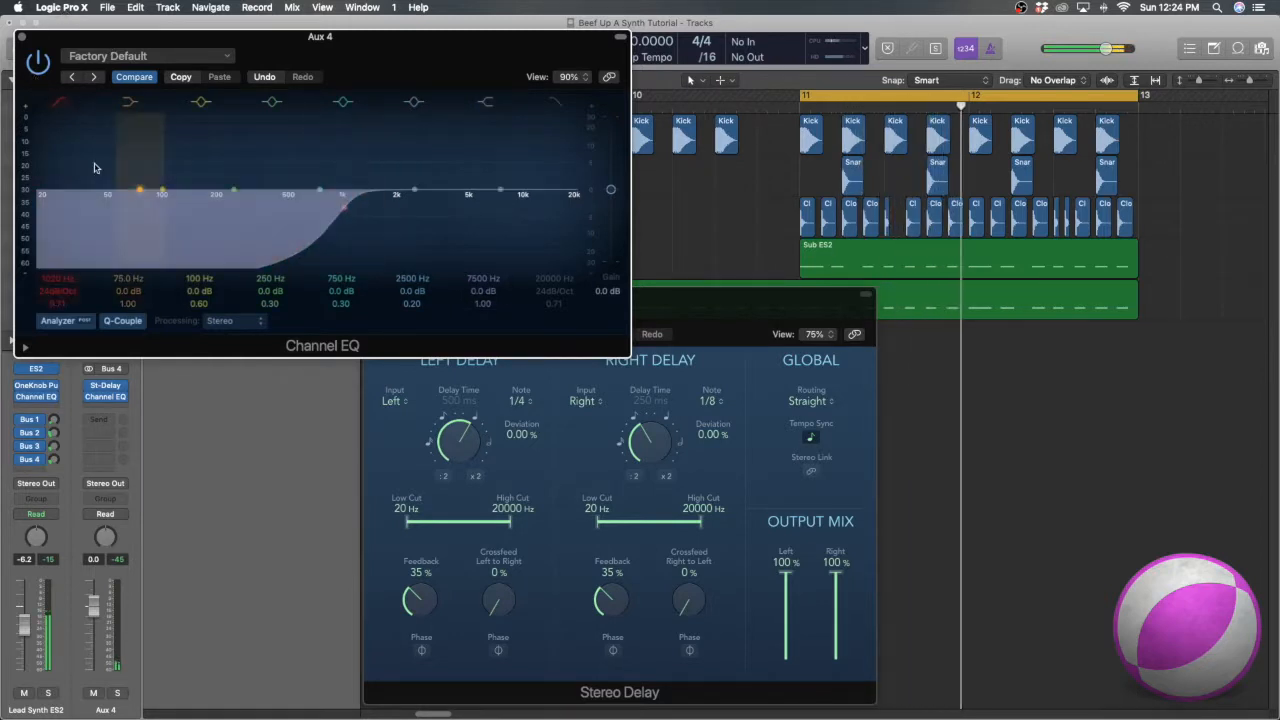
Move the Aux 4 EQ window off the channel strips and compare the loop with the Bus 4 send off and on
{"action": "left_click_drag", "start_coordinate": [300, 37], "coordinate": [448, 92]}
{"action": "key", "text": "space"}
{"action": "left_click", "coordinate": [20, 371]}
{"action": "left_click", "coordinate": [20, 371]}
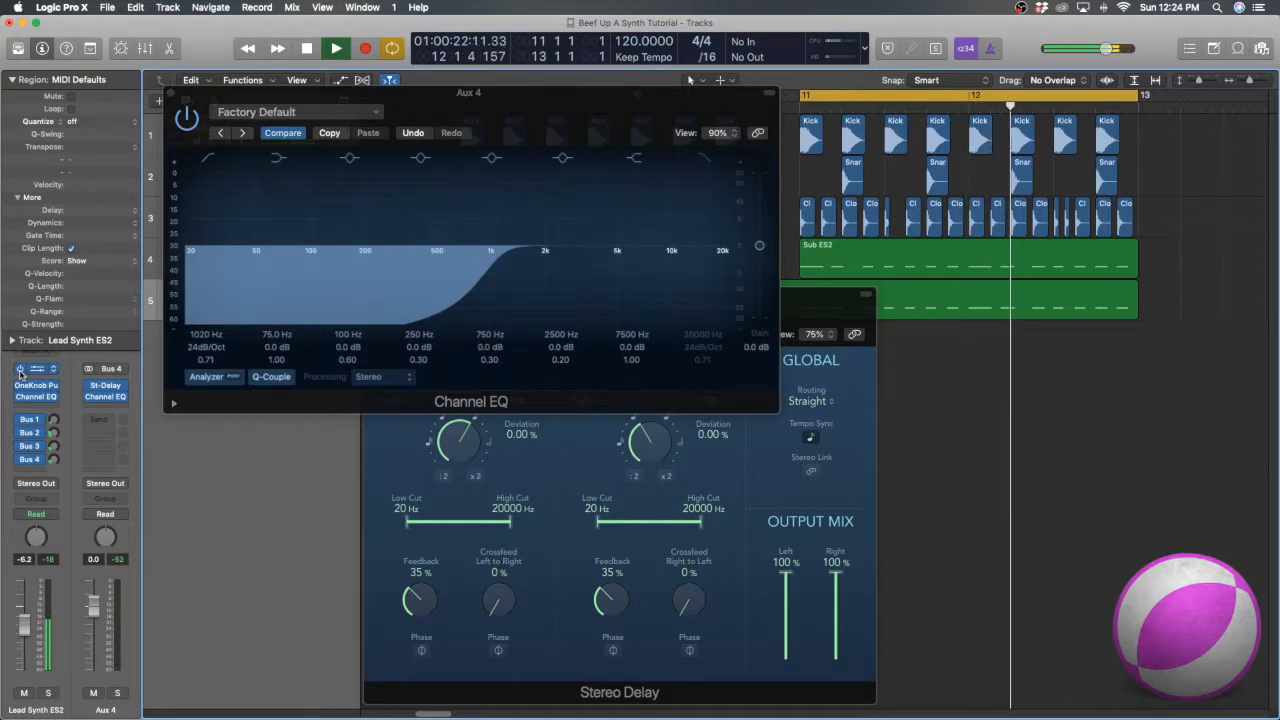
{"action": "left_click", "coordinate": [17, 461]}
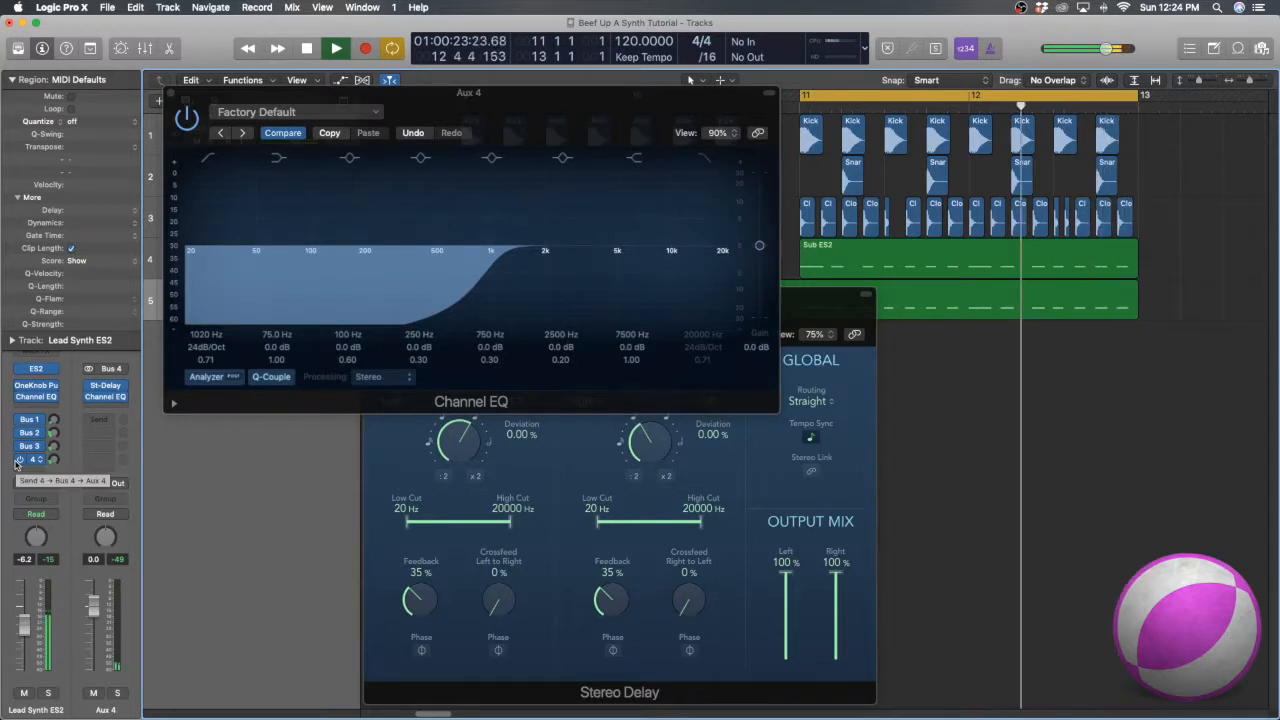
{"action": "left_click", "coordinate": [17, 461]}
{"action": "key", "text": "space"}
Close the Aux 4 Channel EQ and Stereo Delay windows and play the loop with all four sends
{"action": "left_click_drag", "start_coordinate": [180, 96], "coordinate": [200, 118]}
{"action": "left_click", "coordinate": [190, 113]}
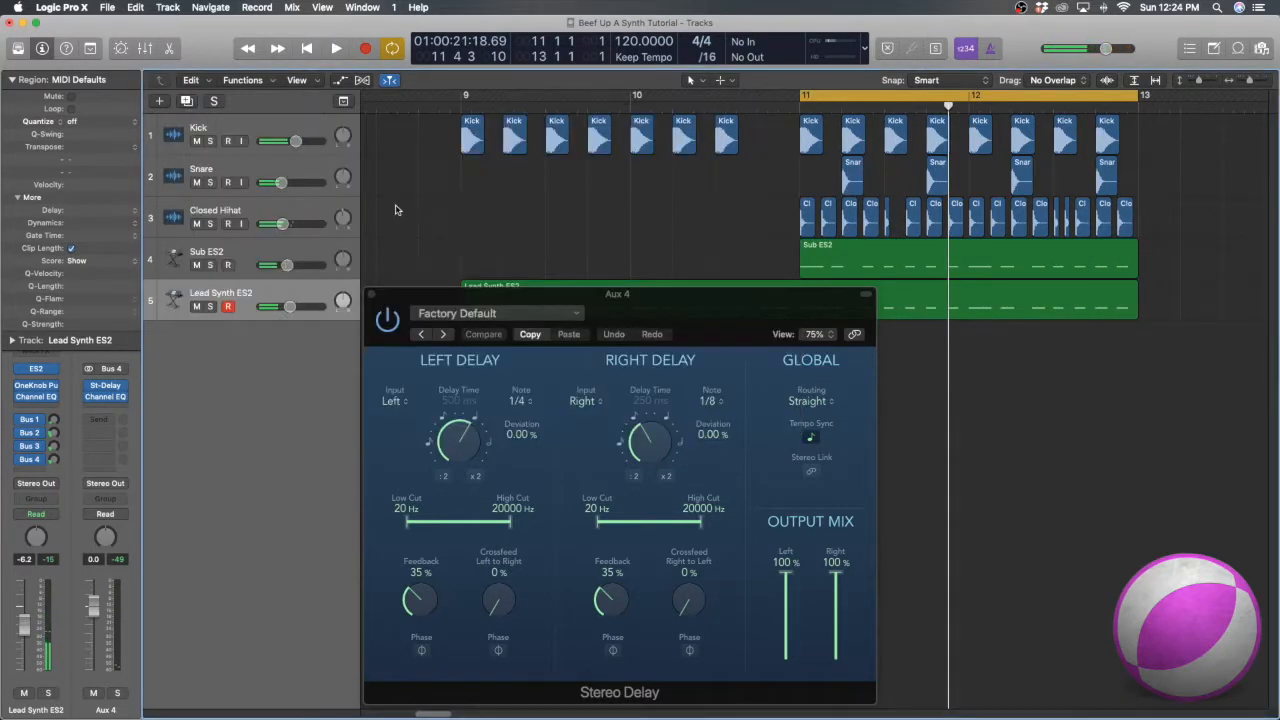
{"action": "left_click", "coordinate": [371, 294]}
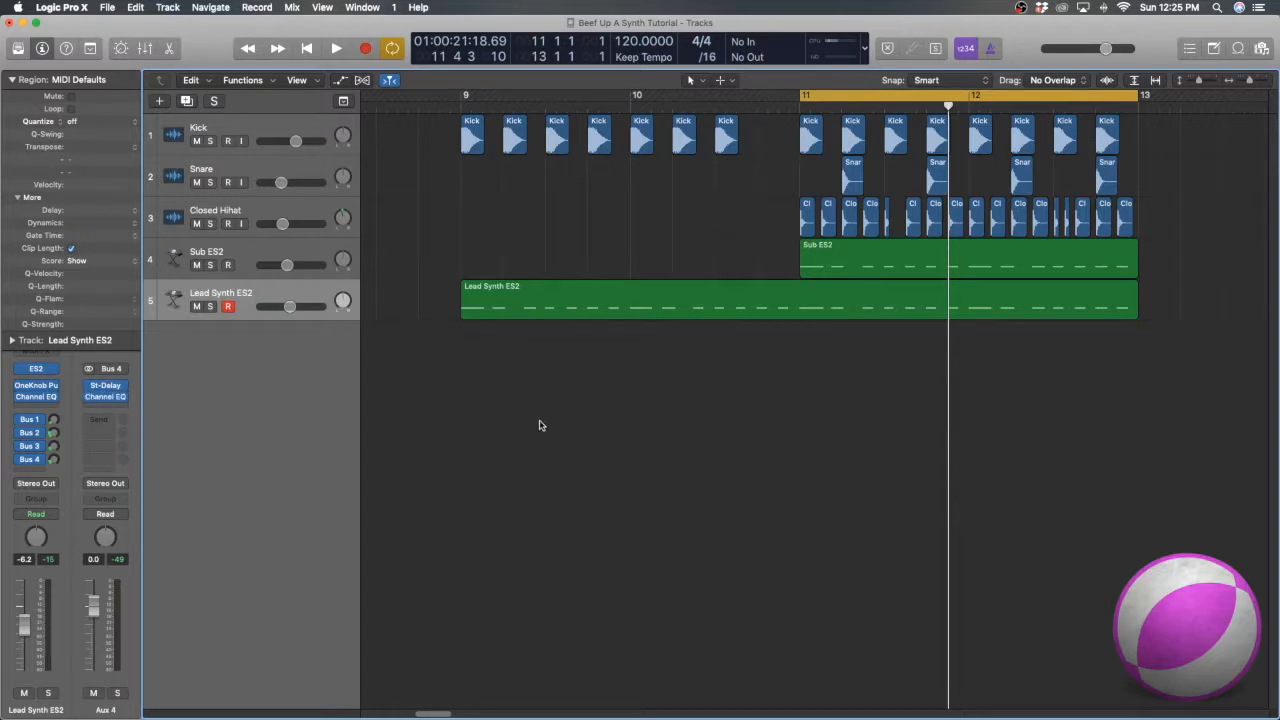
{"action": "key", "text": "space"}
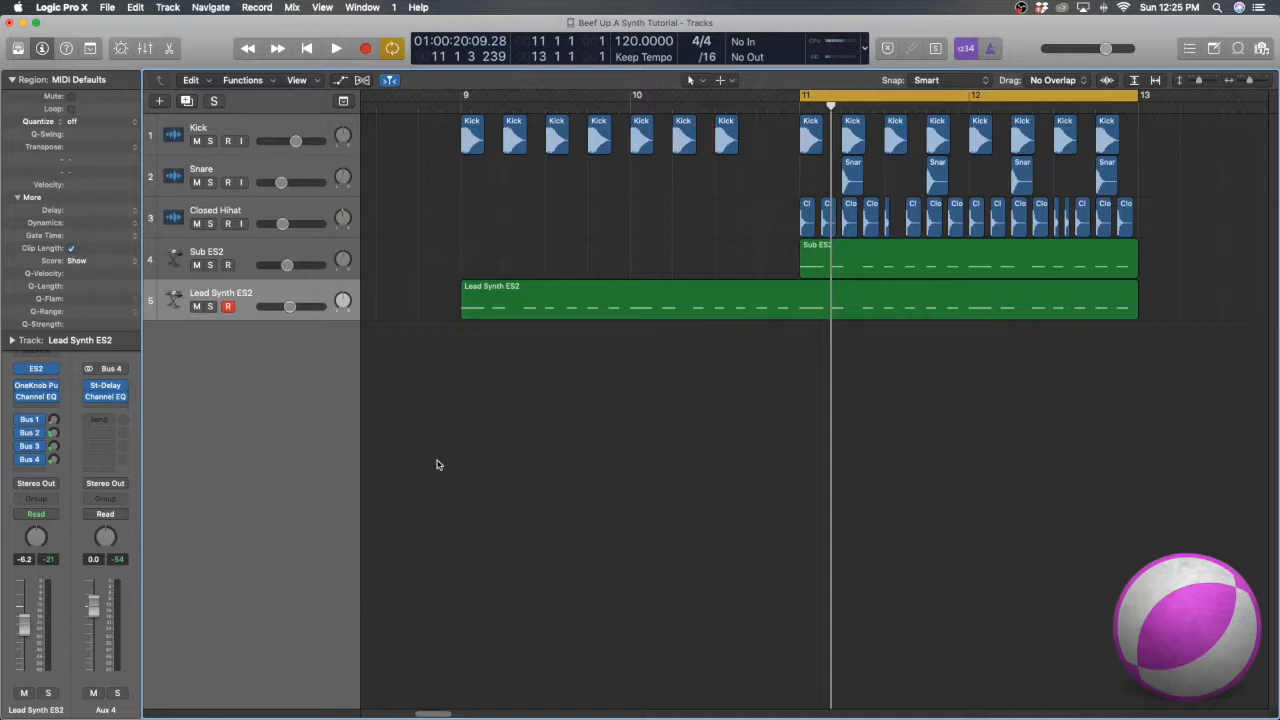
Add a send to Bus 5 on the Lead Synth ES2 channel strip, below the Bus 4 send
{"action": "left_click", "coordinate": [32, 472]}
{"action": "mouse_move", "coordinate": [40, 549]}
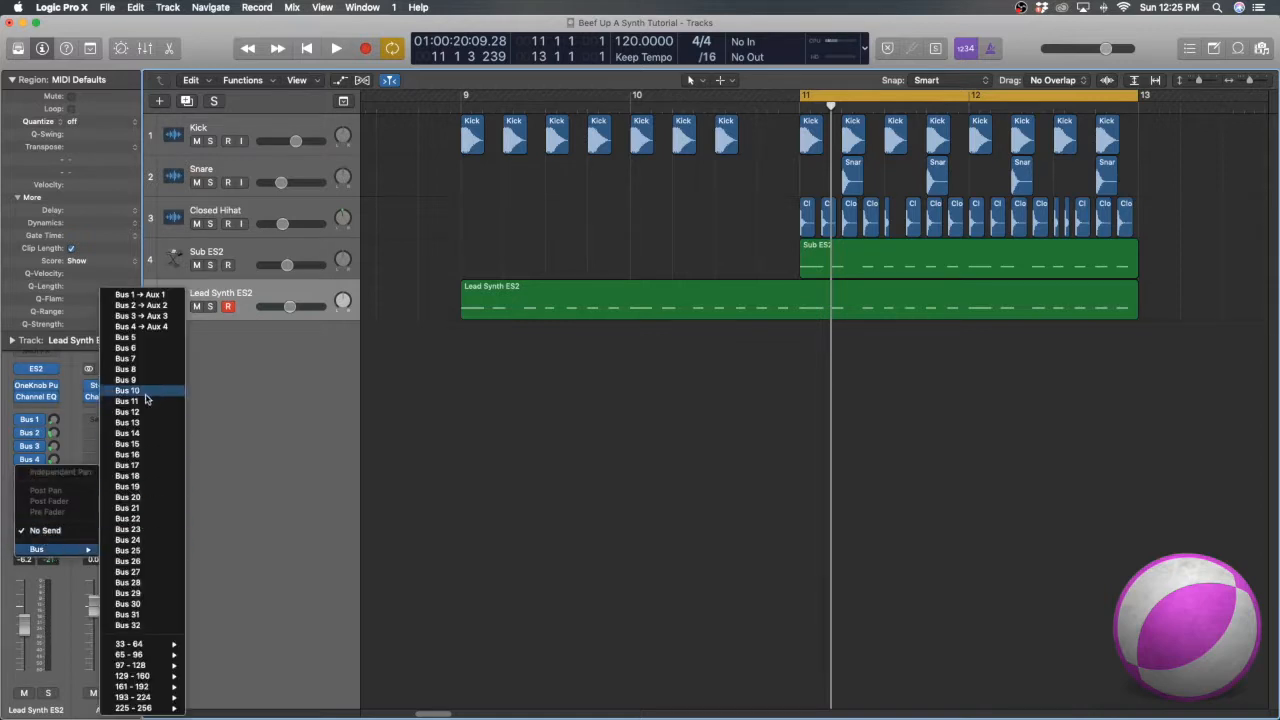
{"action": "left_click", "coordinate": [138, 348]}
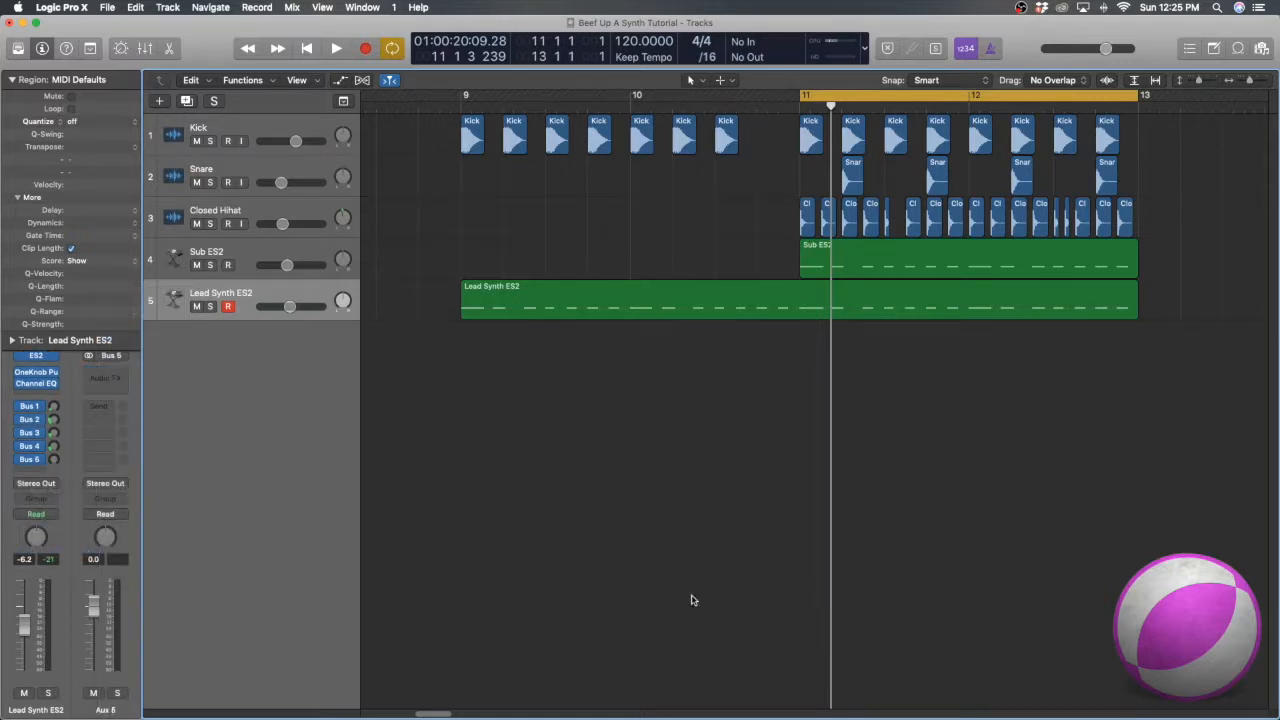
Insert a stereo Distortion effect on Aux 5 and move its window clear of the channel strips
{"action": "left_click", "coordinate": [108, 377]}
{"action": "mouse_move", "coordinate": [124, 482]}
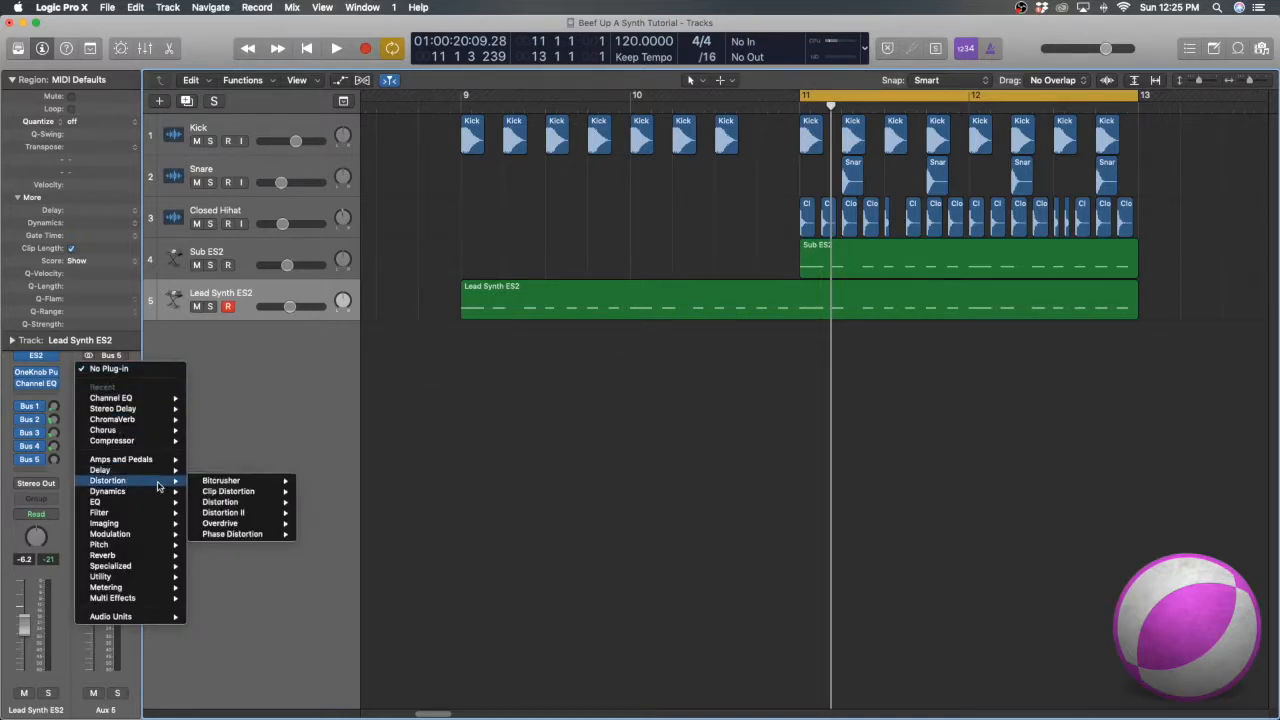
{"action": "mouse_move", "coordinate": [238, 501]}
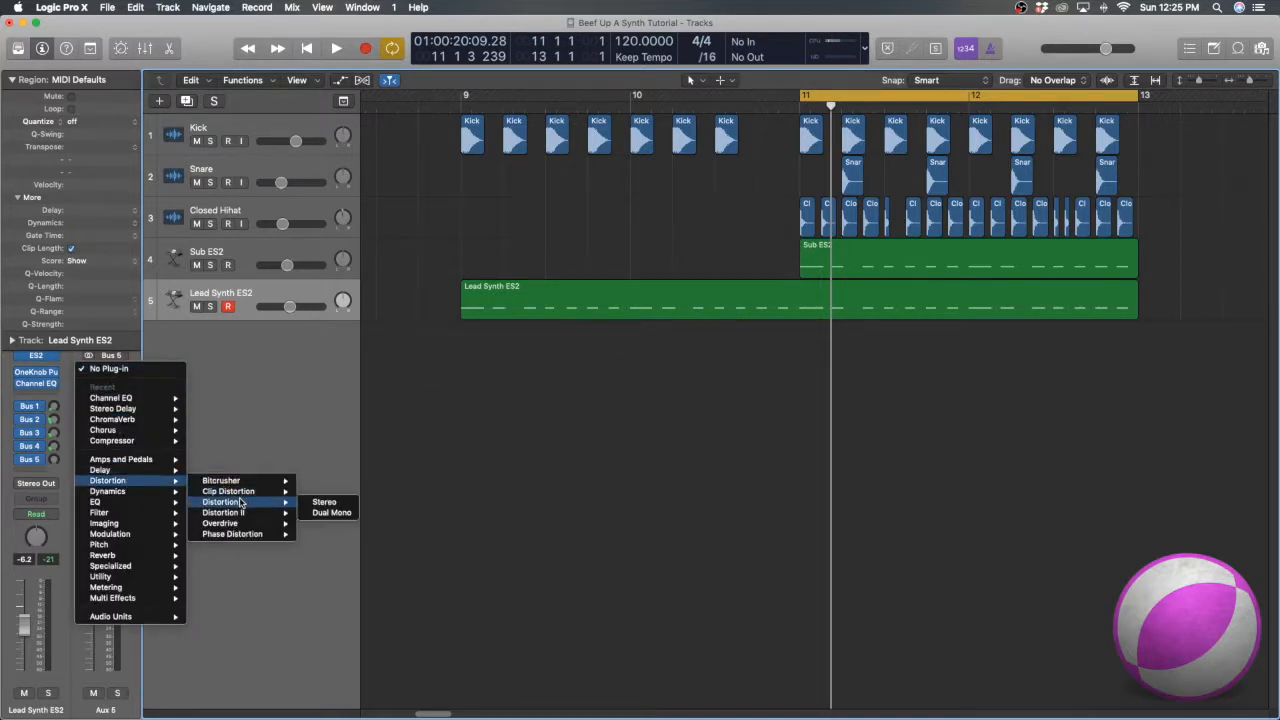
{"action": "left_click", "coordinate": [304, 502]}
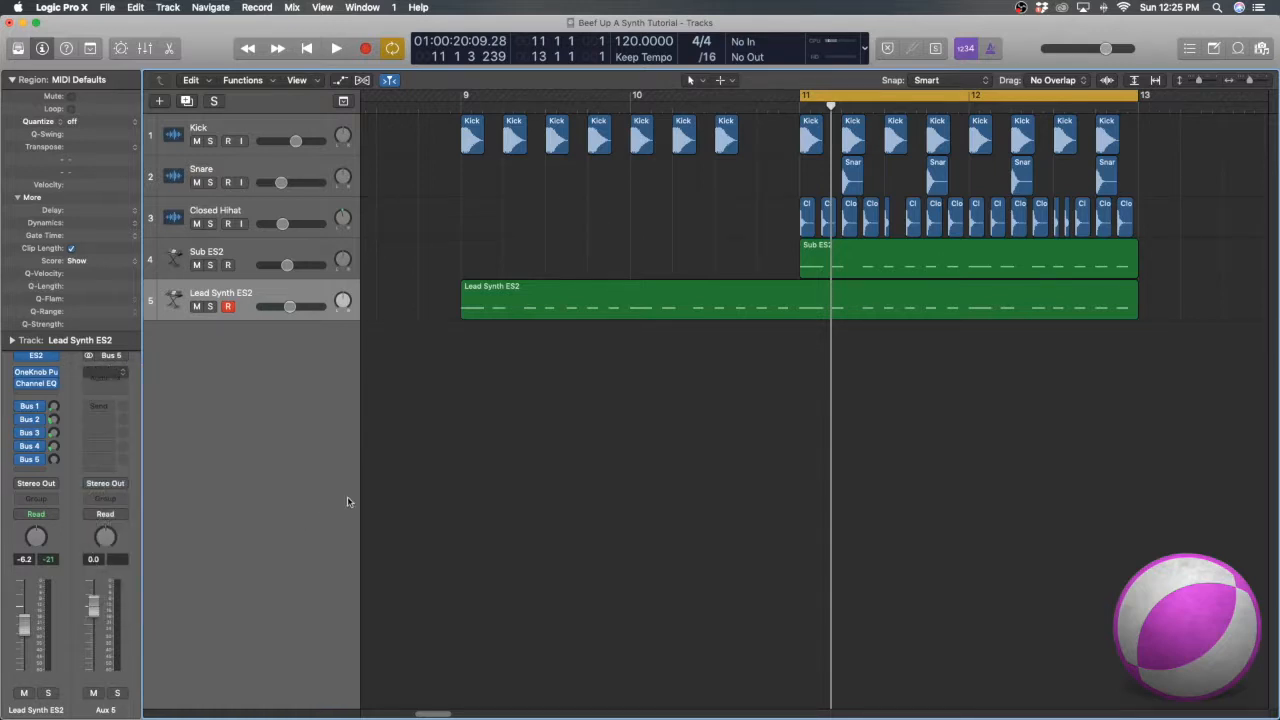
{"action": "left_click_drag", "start_coordinate": [203, 19], "coordinate": [581, 356]}
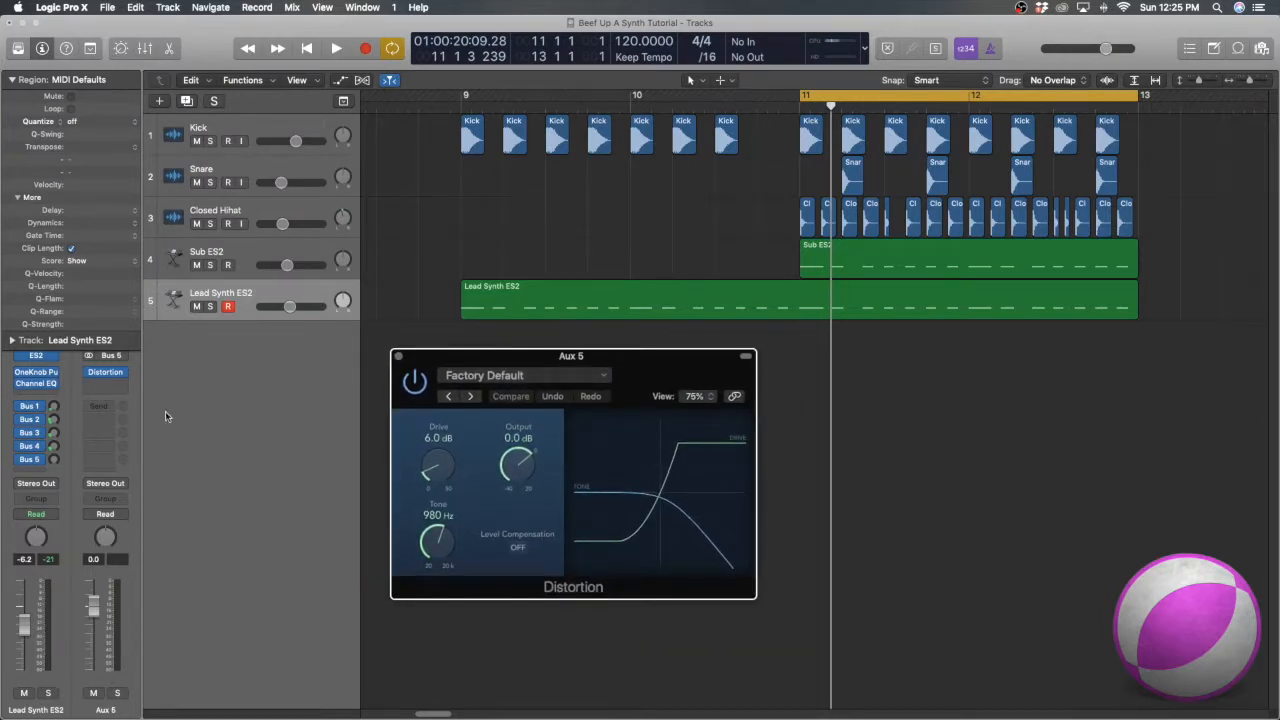
Play the loop to judge the distortion and set the Bus 5 send level to about -11.6 dB
{"action": "key", "text": "space"}
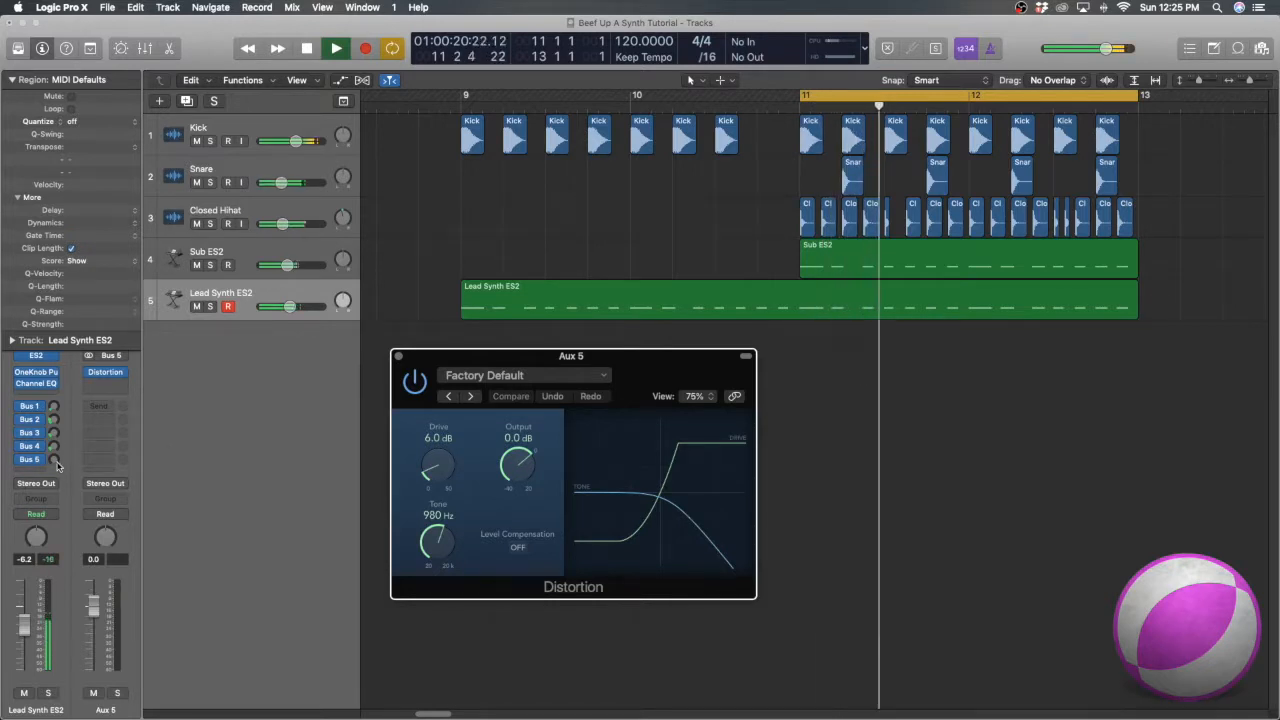
{"action": "left_click_drag", "start_coordinate": [61, 416], "coordinate": [62, 388]}
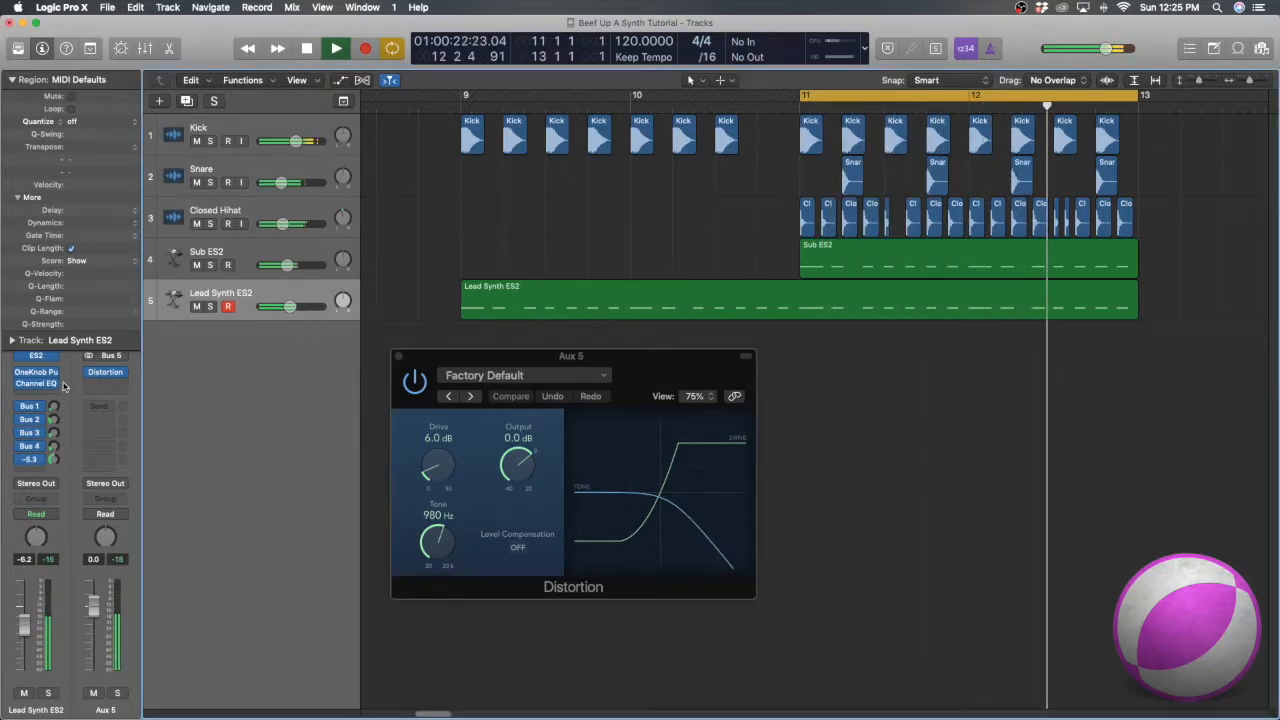
{"action": "key", "text": "space"}
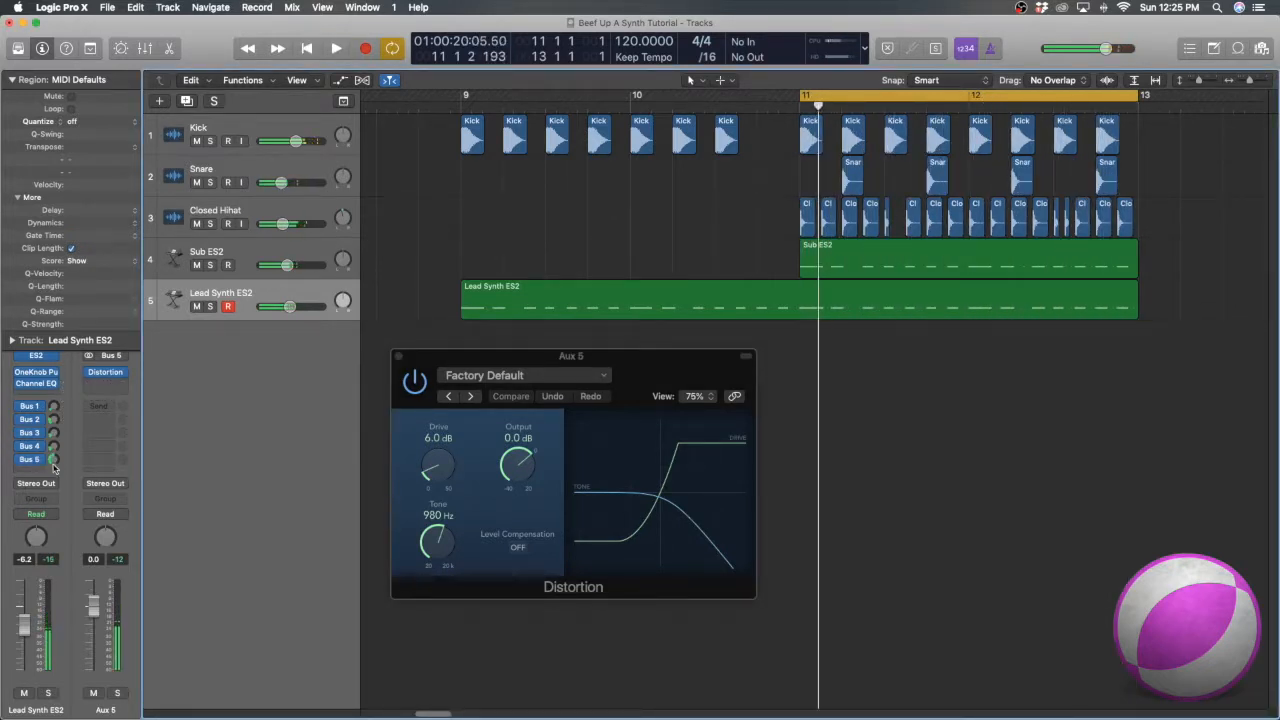
{"action": "left_click_drag", "start_coordinate": [52, 475], "coordinate": [52, 484]}
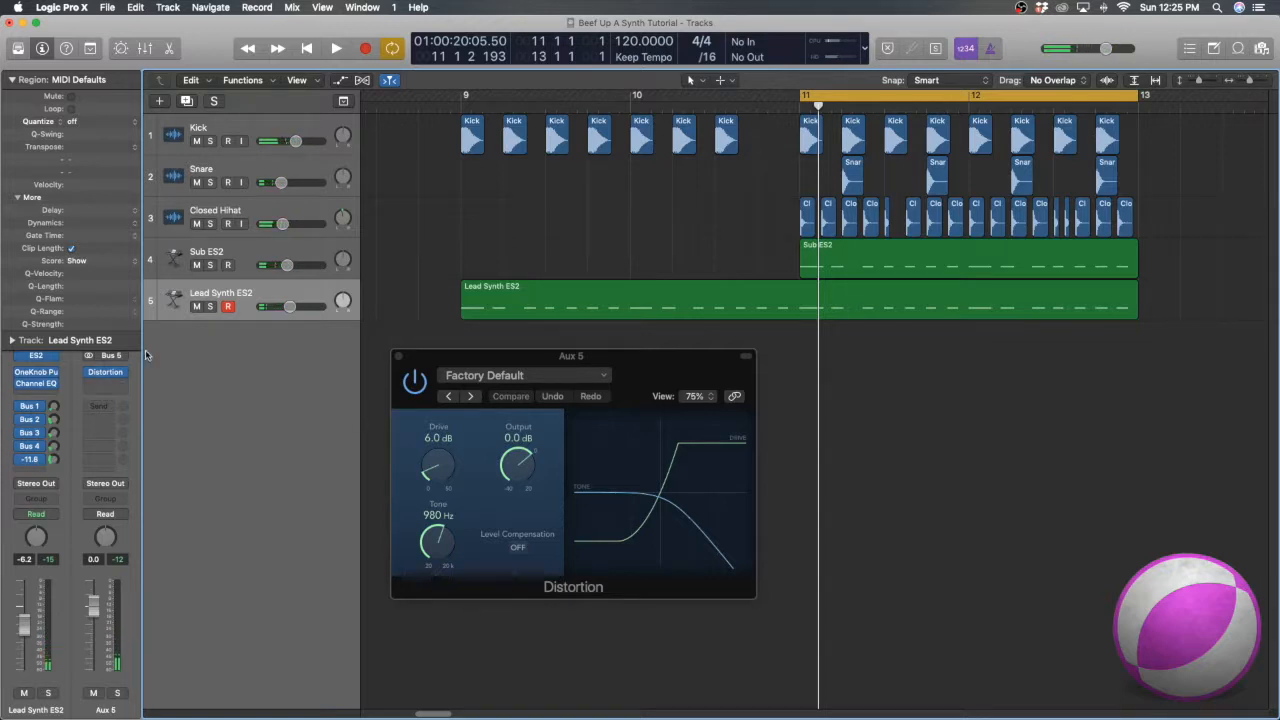
Insert a stereo Channel EQ after Distortion on Aux 5 and set its low cut to about 246 Hz
{"action": "left_click", "coordinate": [105, 382]}
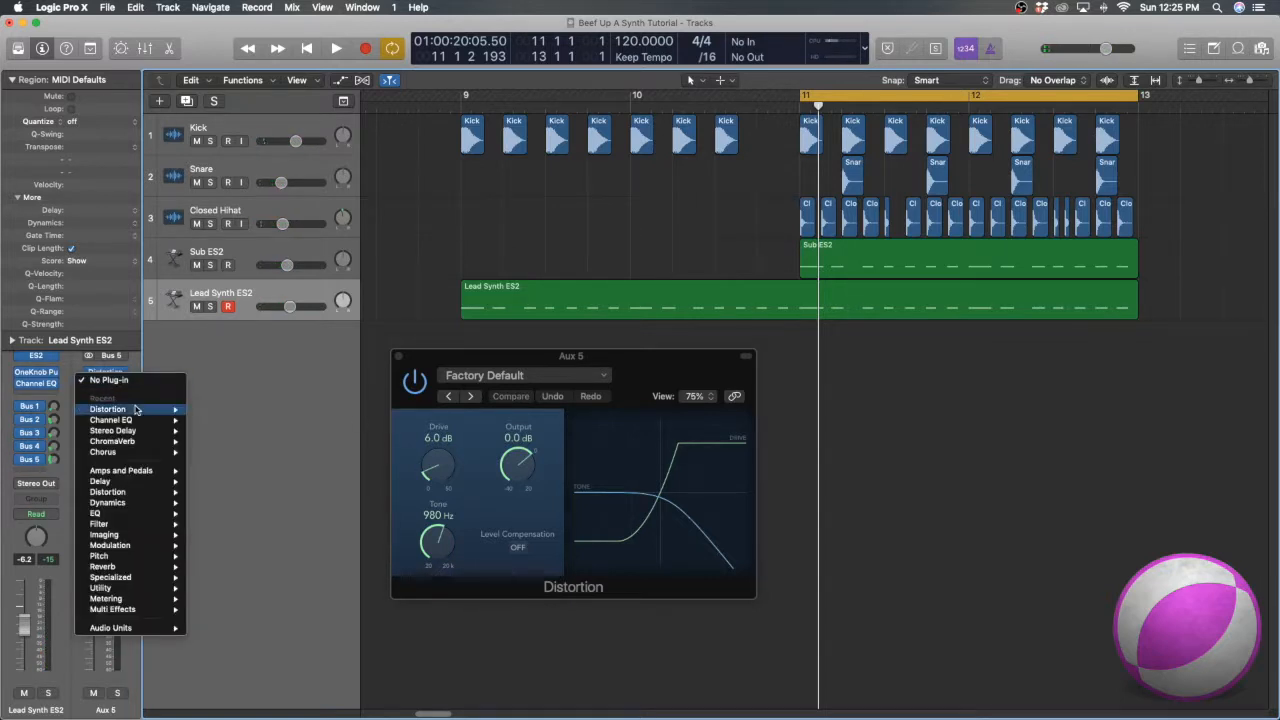
{"action": "mouse_move", "coordinate": [140, 420]}
{"action": "left_click", "coordinate": [212, 420]}
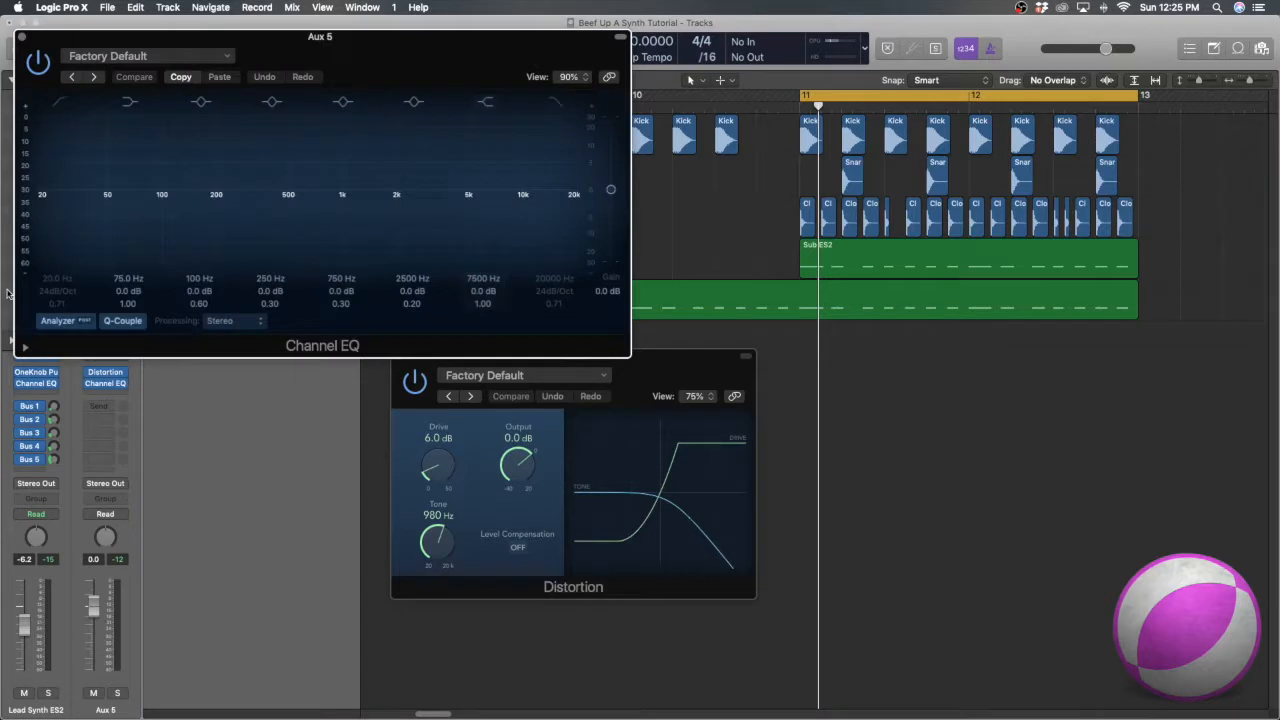
{"action": "left_click", "coordinate": [59, 101]}
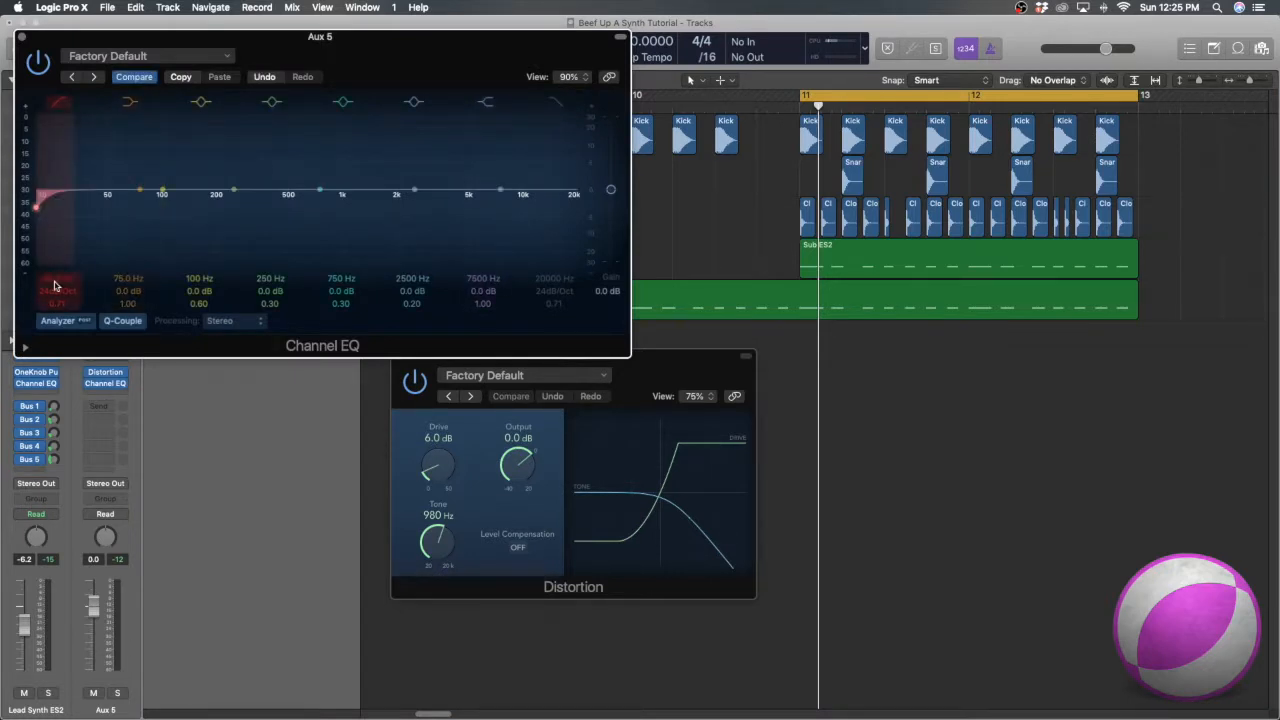
{"action": "left_click_drag", "start_coordinate": [37, 206], "coordinate": [232, 206]}
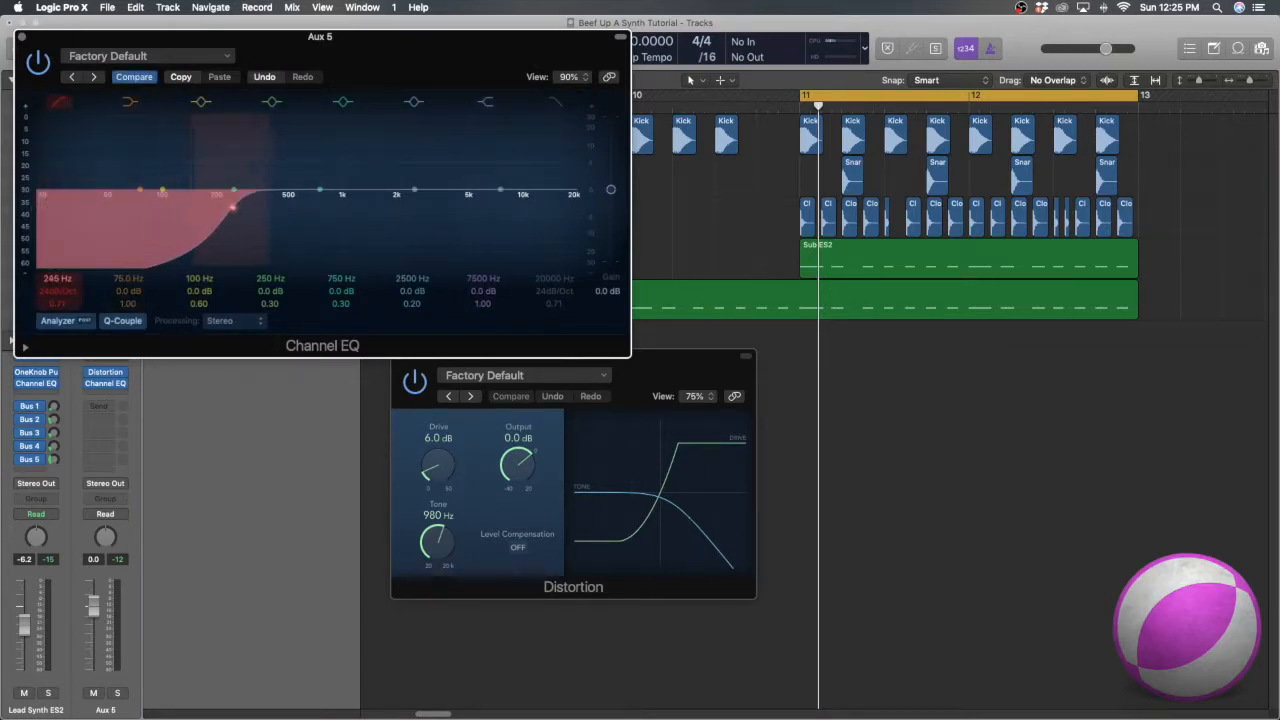
Spread out the Aux 5 Channel EQ and Distortion windows so the two do not overlap
{"action": "left_click_drag", "start_coordinate": [39, 38], "coordinate": [46, 8]}
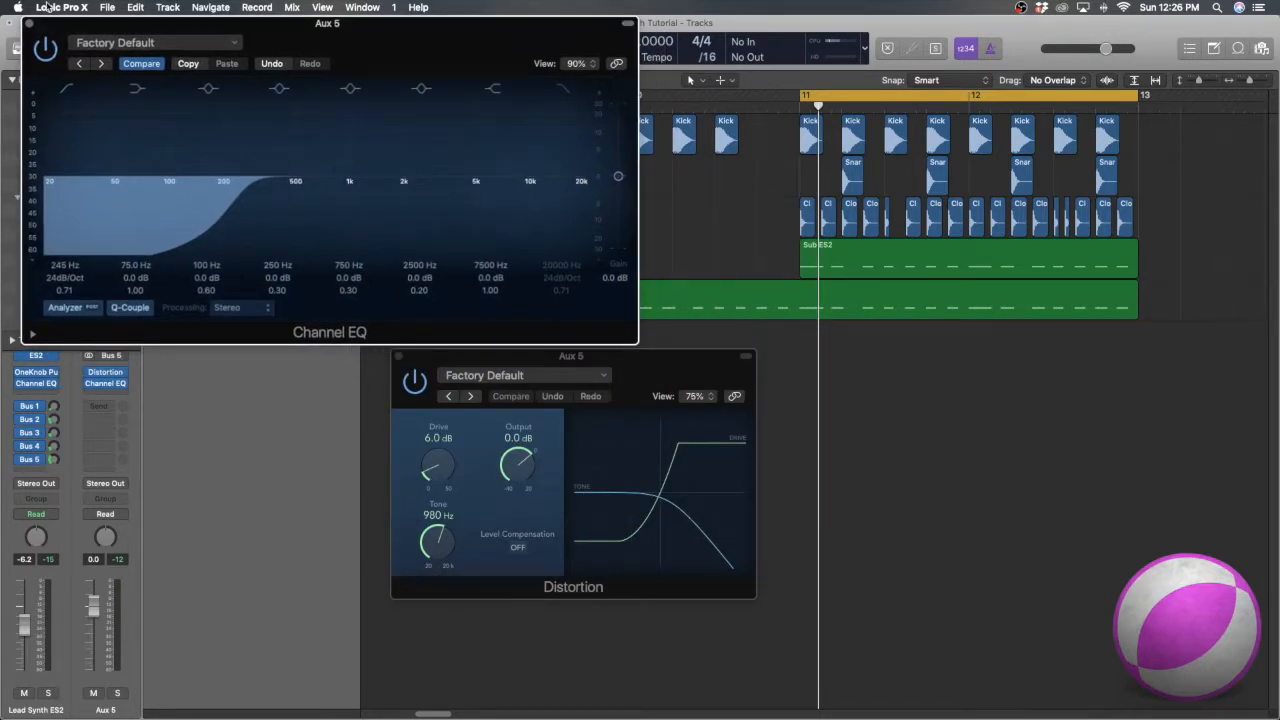
{"action": "left_click", "coordinate": [640, 361]}
{"action": "left_click_drag", "start_coordinate": [628, 366], "coordinate": [665, 451]}
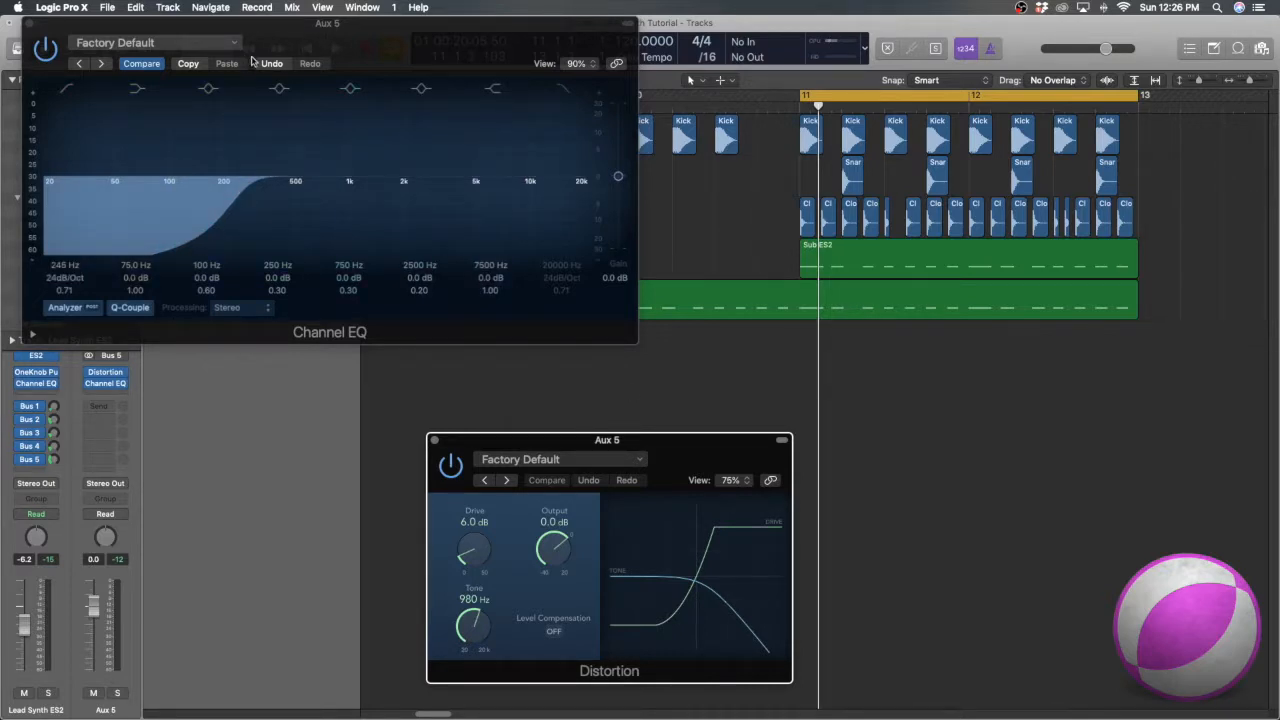
{"action": "left_click_drag", "start_coordinate": [287, 42], "coordinate": [303, 118]}
Play the loop to compare the Aux 5 Channel EQ with its low cut bypassed and enabled, with the analyzer on
{"action": "left_click", "coordinate": [80, 386]}
{"action": "key", "text": "space"}
{"action": "left_click", "coordinate": [83, 164]}
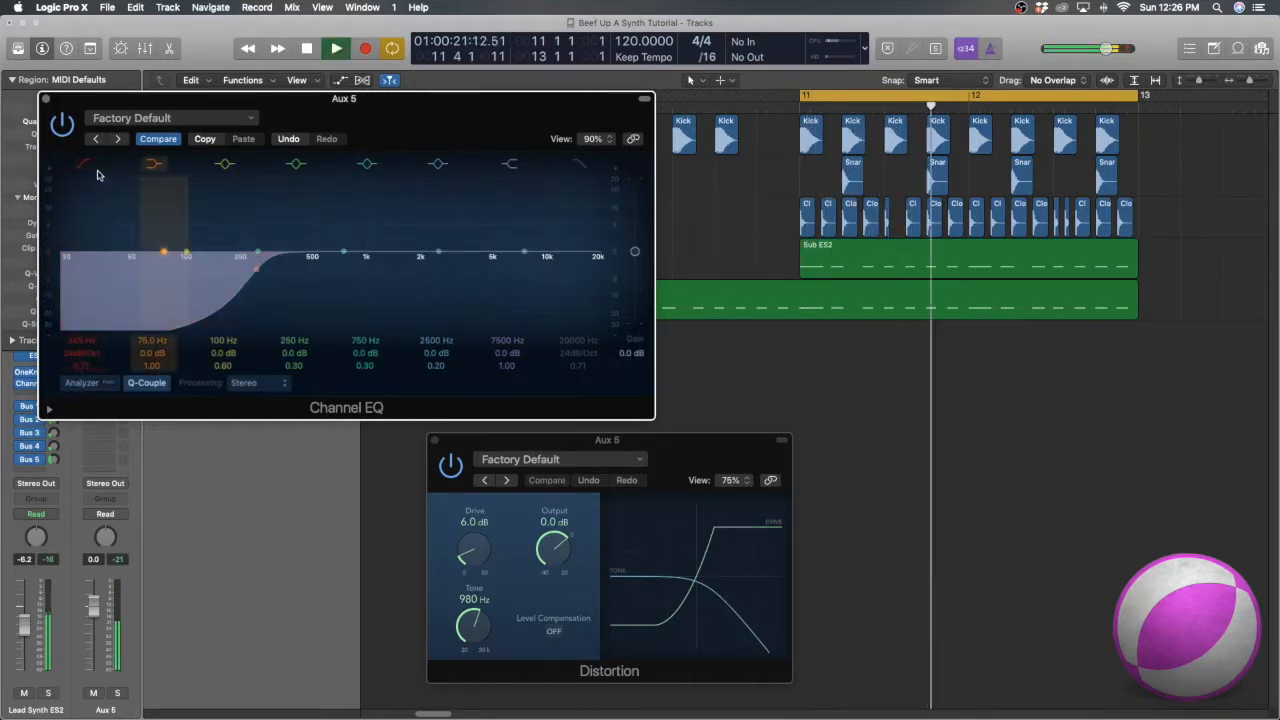
{"action": "left_click_drag", "start_coordinate": [53, 459], "coordinate": [53, 422]}
{"action": "left_click", "coordinate": [81, 382]}
{"action": "key", "text": "space"}
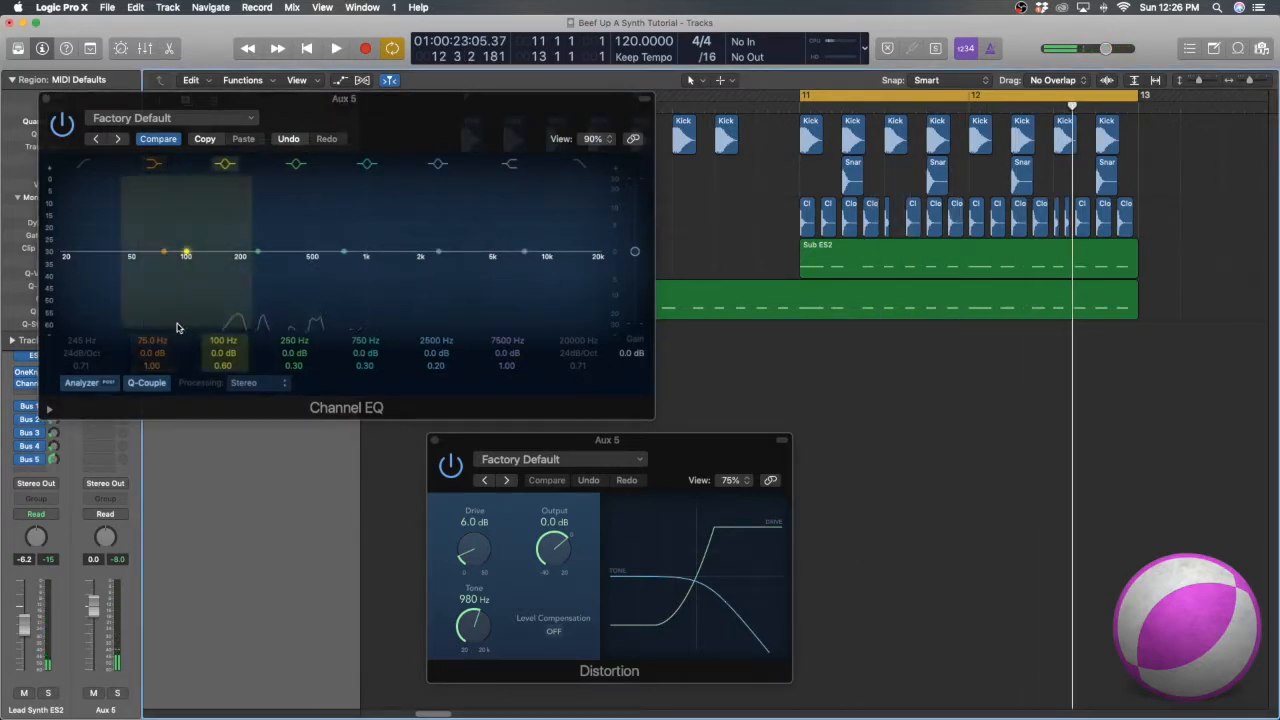
{"action": "key", "text": "space"}
{"action": "key", "text": "space"}
{"action": "left_click", "coordinate": [85, 164]}
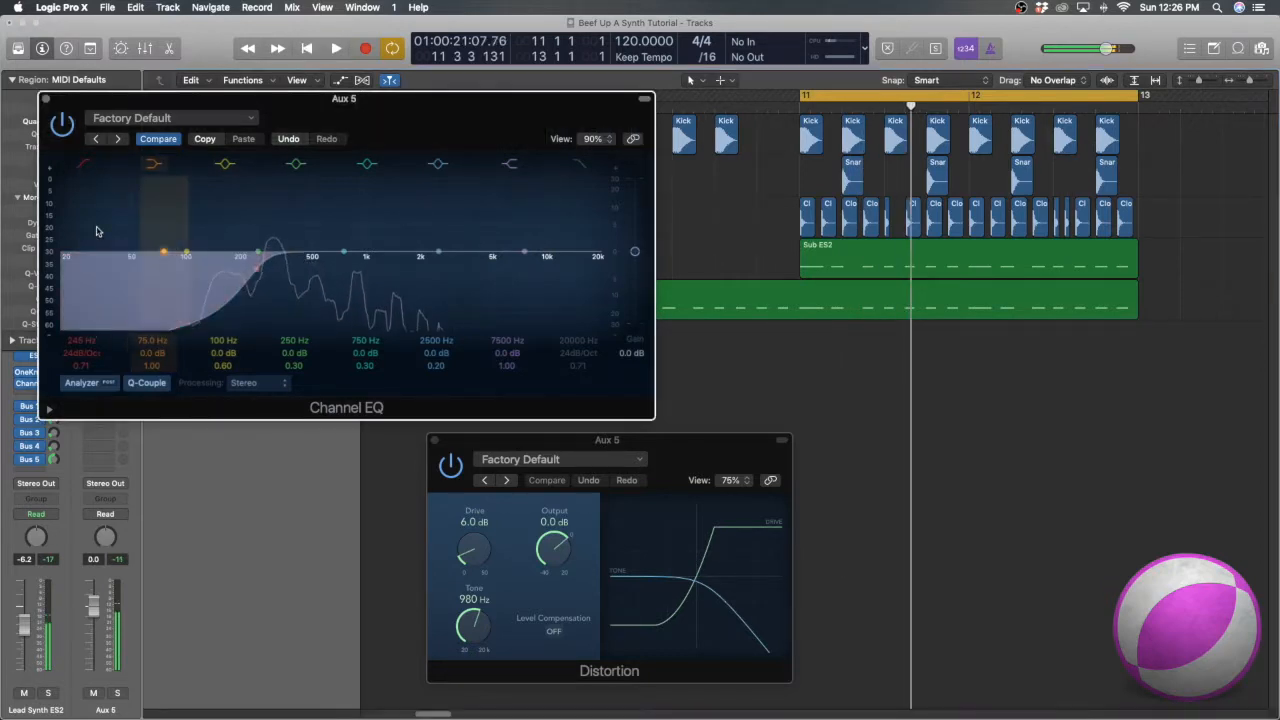
Sweep the low cut of the Aux 5 Channel EQ during playback and settle it at 190 Hz
{"action": "left_click_drag", "start_coordinate": [80, 340], "coordinate": [80, 410]}
{"action": "key", "text": "space"}
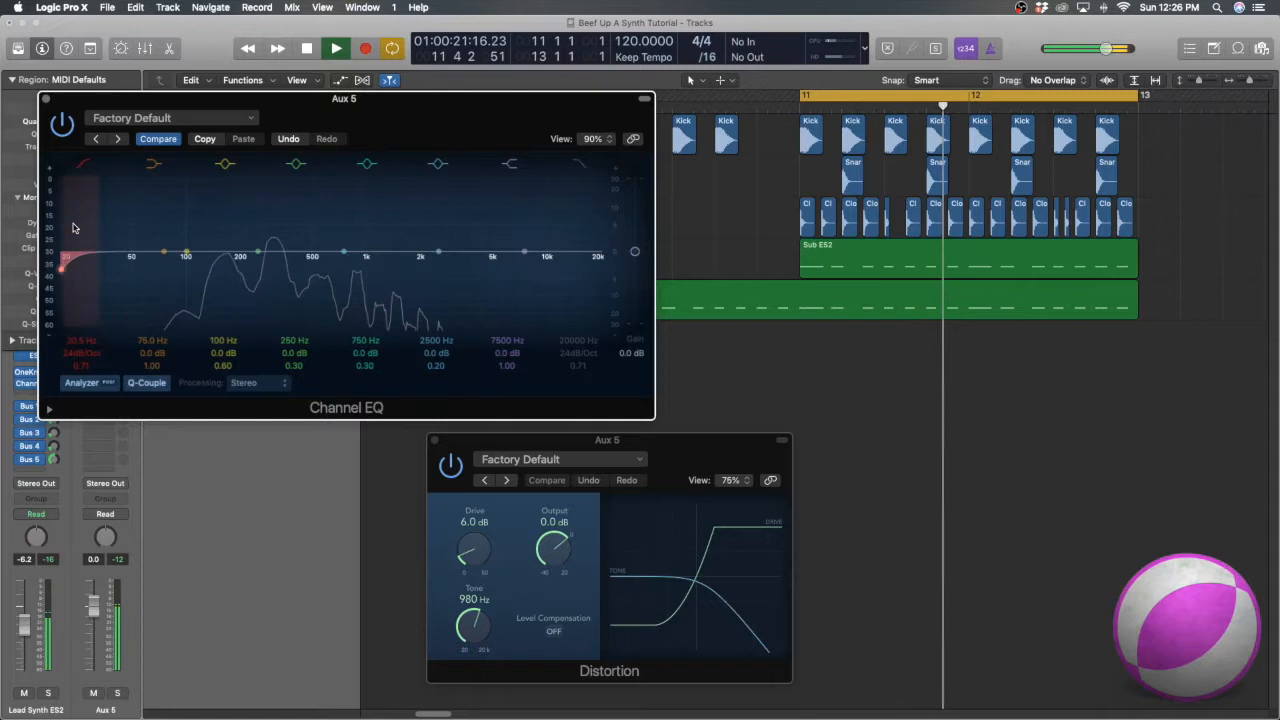
{"action": "left_click_drag", "start_coordinate": [77, 339], "coordinate": [77, 265]}
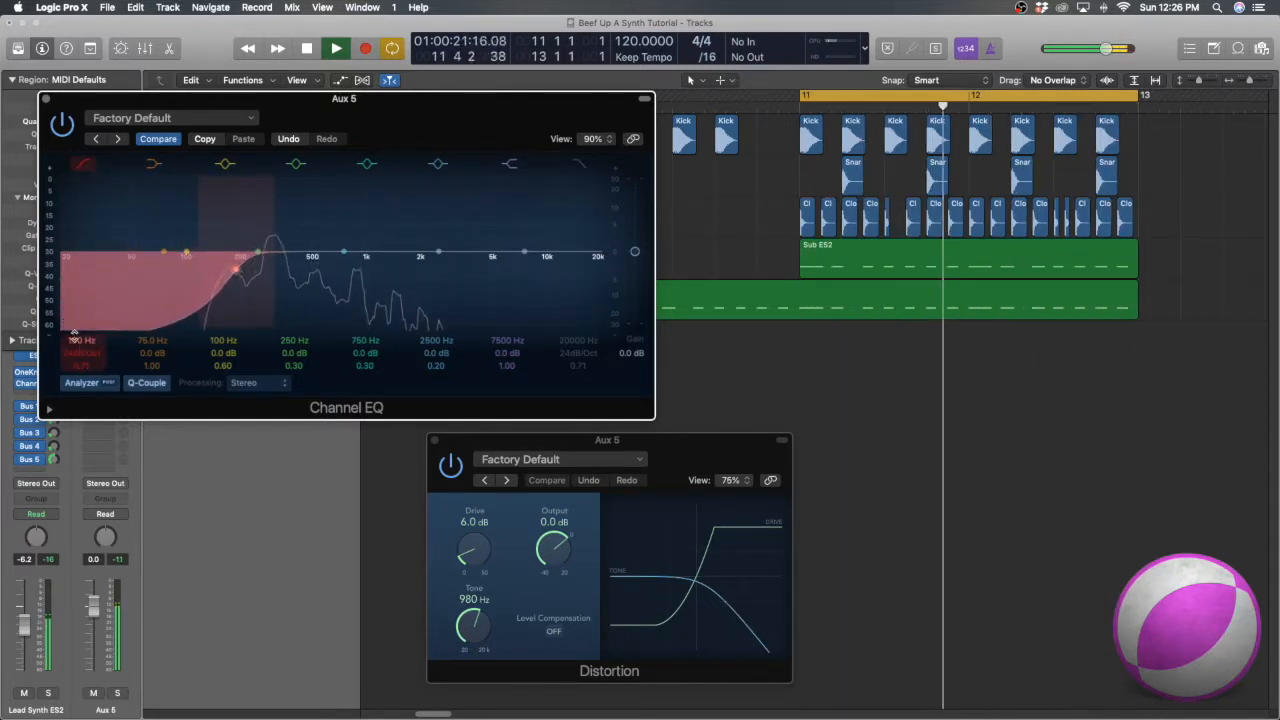
{"action": "left_click_drag", "start_coordinate": [75, 335], "coordinate": [75, 325]}
{"action": "key", "text": "space"}
{"action": "mouse_move", "coordinate": [170, 100]}
{"action": "left_mouse_down"}
{"action": "mouse_move", "coordinate": [133, 118]}
{"action": "mouse_move", "coordinate": [171, 94]}
{"action": "left_mouse_up"}
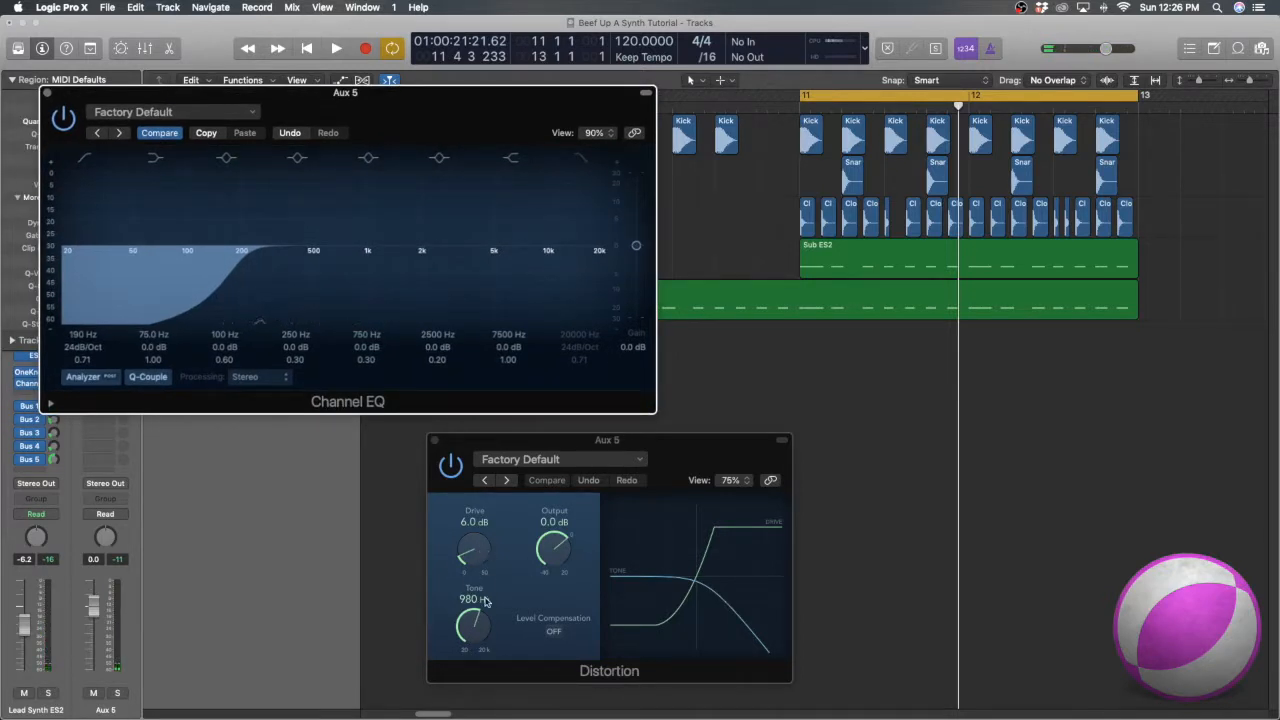
Set the Distortion on Aux 5 to 22.0 dB drive and -14.5 dB output
{"action": "left_click_drag", "start_coordinate": [552, 557], "coordinate": [549, 581]}
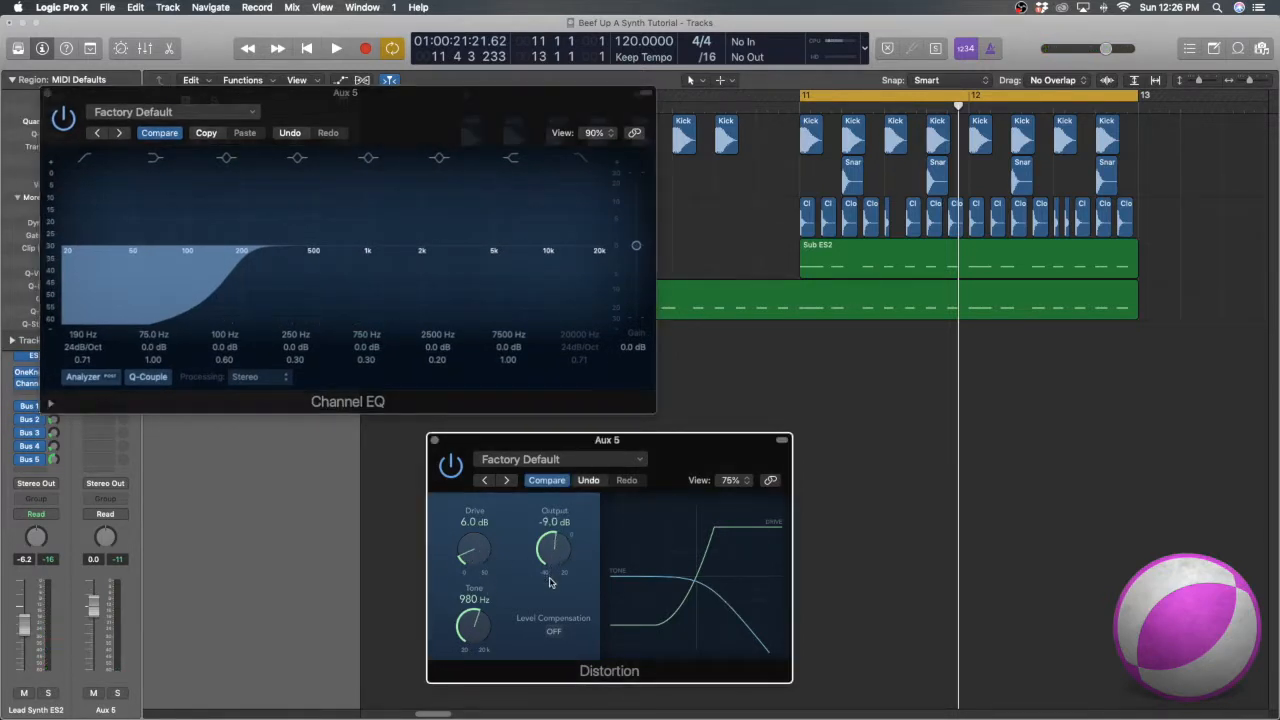
{"action": "left_click_drag", "start_coordinate": [473, 556], "coordinate": [474, 520]}
{"action": "key", "text": "space"}
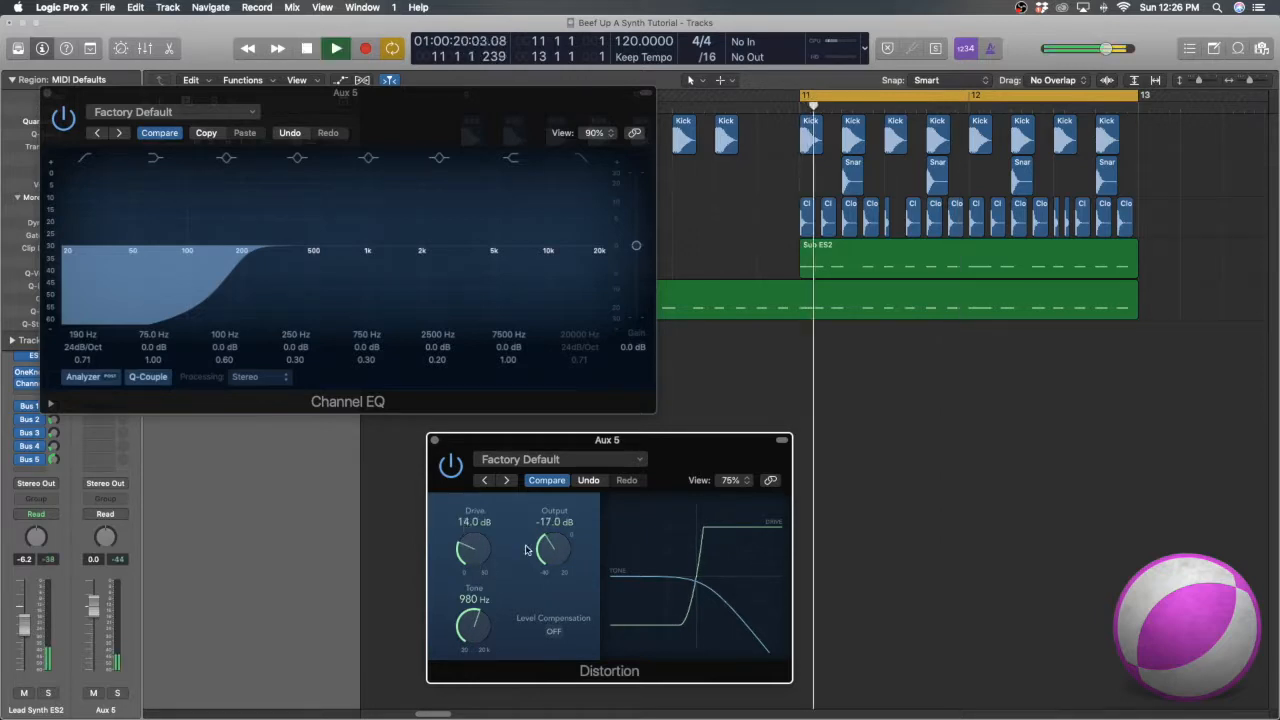
{"action": "left_click_drag", "start_coordinate": [563, 552], "coordinate": [563, 546]}
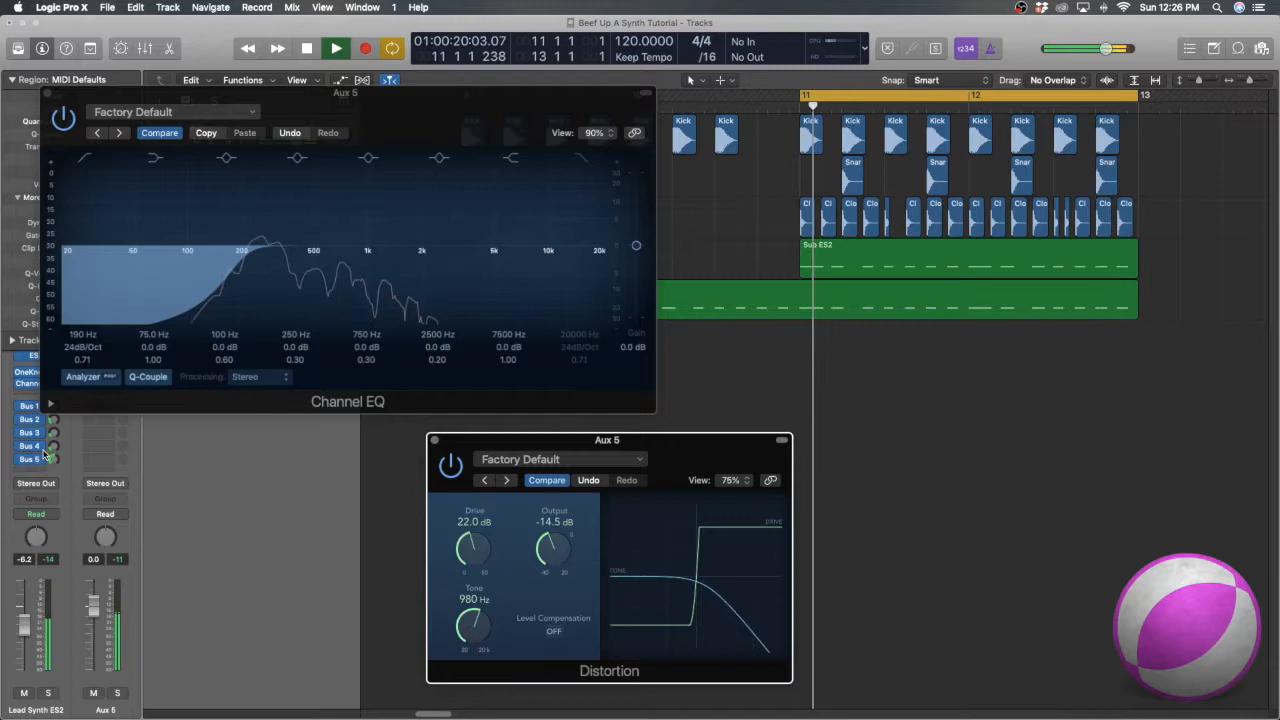
Set the Distortion tone to 220 Hz and the Bus 5 send level to about -3.9 dB during playback
{"action": "left_click_drag", "start_coordinate": [53, 460], "coordinate": [52, 487]}
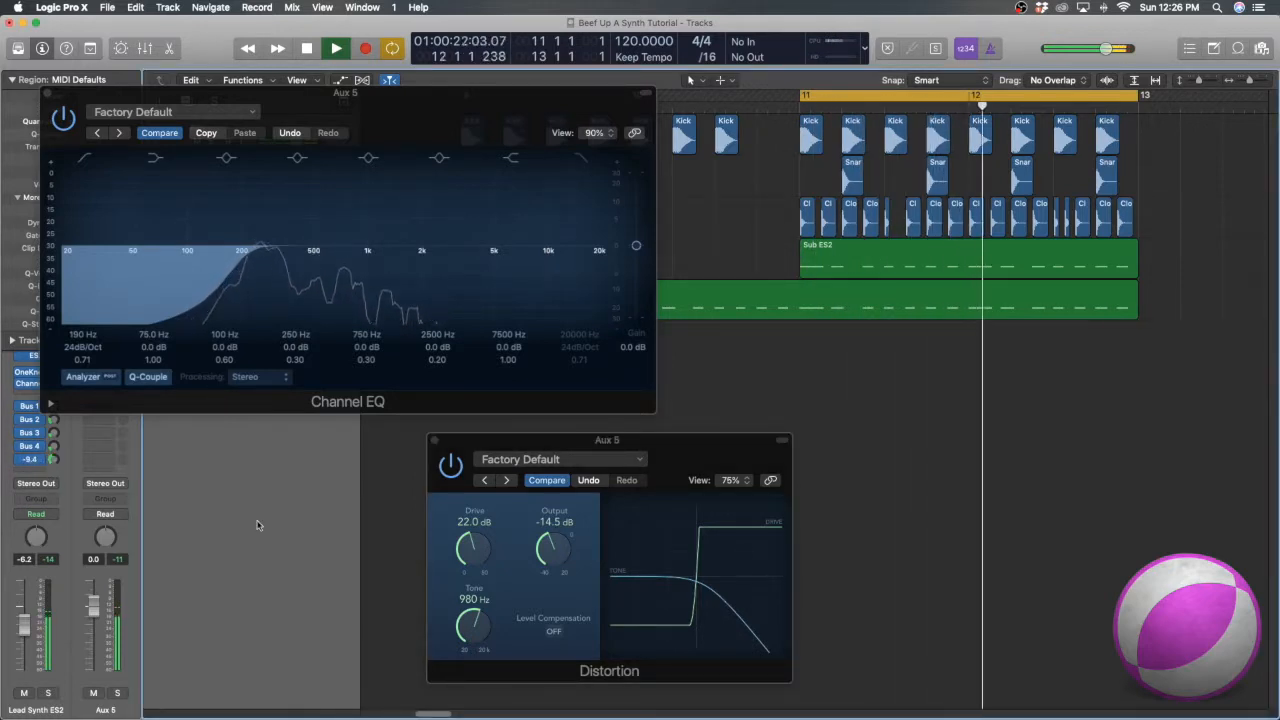
{"action": "left_click_drag", "start_coordinate": [474, 626], "coordinate": [472, 660]}
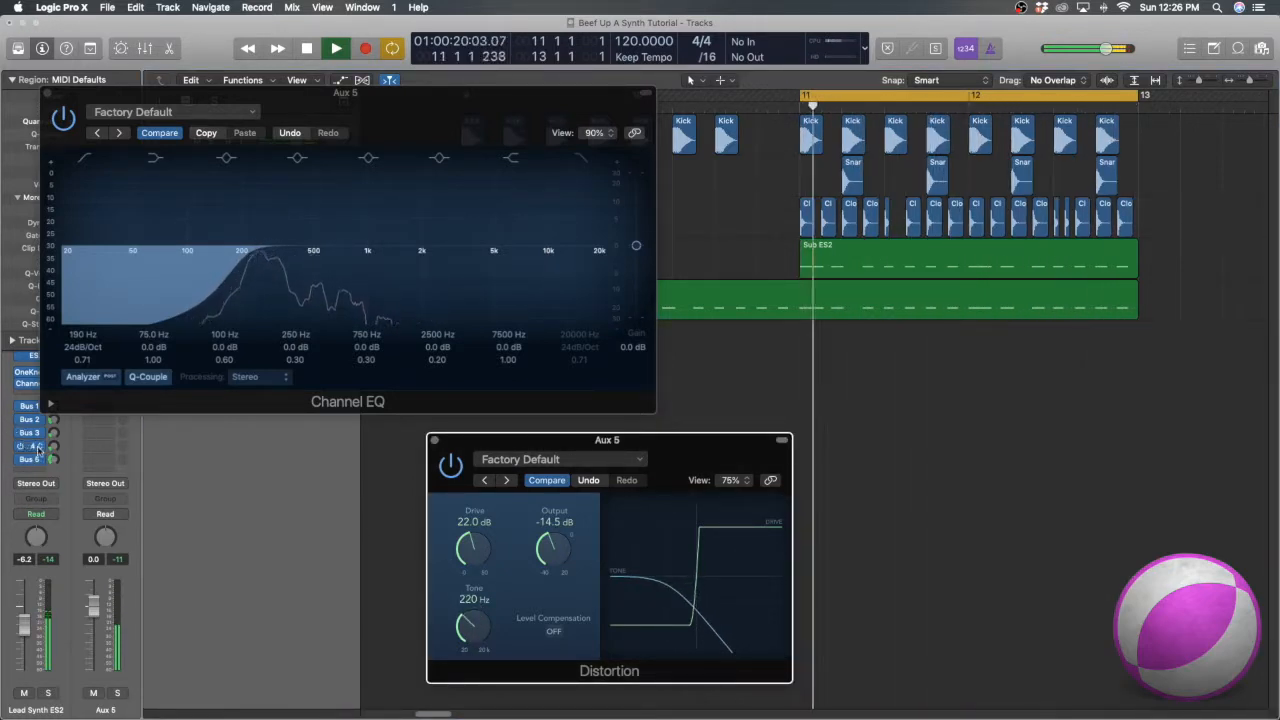
{"action": "left_click_drag", "start_coordinate": [53, 459], "coordinate": [52, 430]}
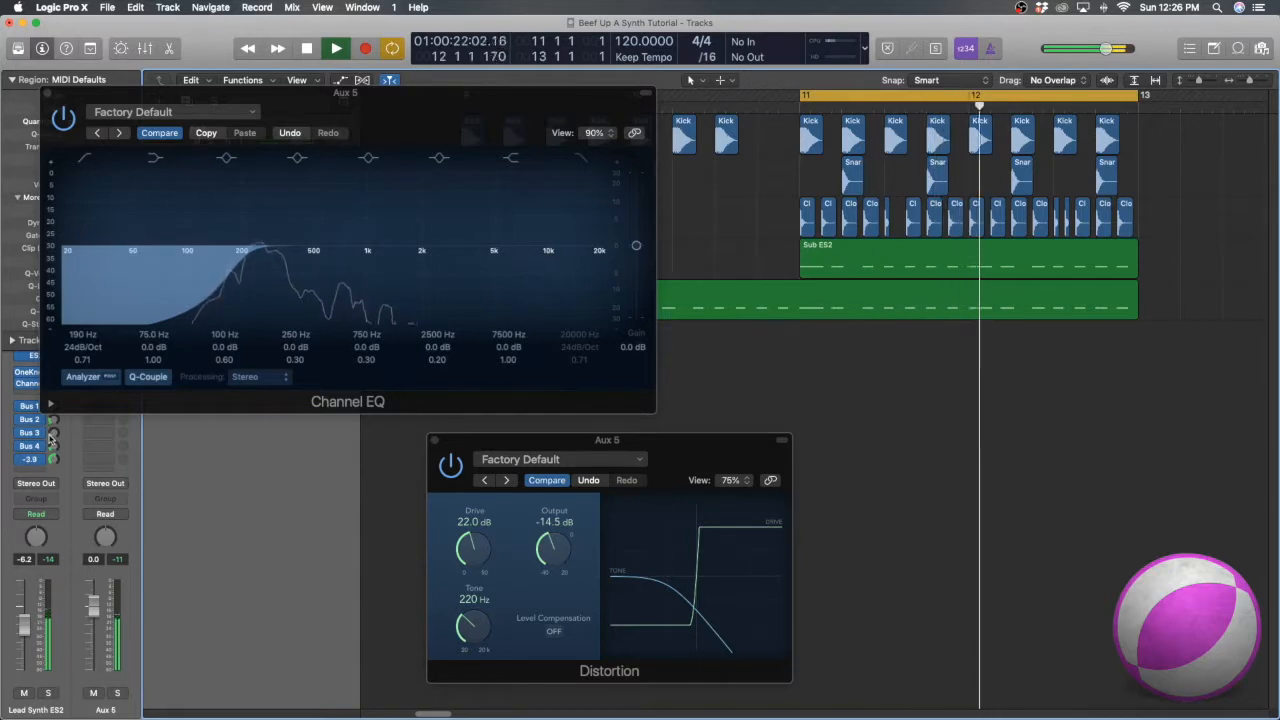
Set the Distortion drive to 33.0 dB and bring the Bus 5 send to about -12.2 dB
{"action": "left_click_drag", "start_coordinate": [473, 550], "coordinate": [474, 520]}
{"action": "left_click_drag", "start_coordinate": [53, 460], "coordinate": [53, 474]}
{"action": "key", "text": "space"}
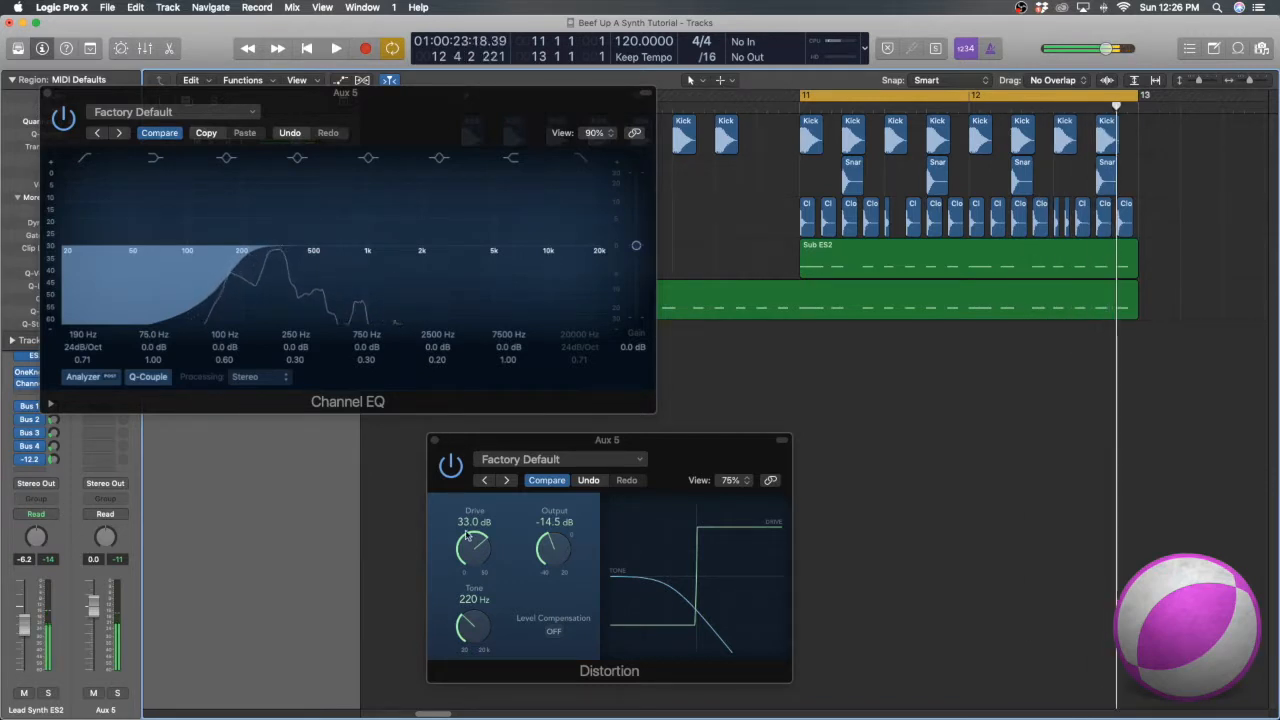
Move both Aux 5 plug-in windows away from the channel strips and audition the Bus 5 send raised to about +0.9 dB
{"action": "left_click_drag", "start_coordinate": [492, 447], "coordinate": [382, 323]}
{"action": "left_click_drag", "start_coordinate": [80, 96], "coordinate": [746, 274]}
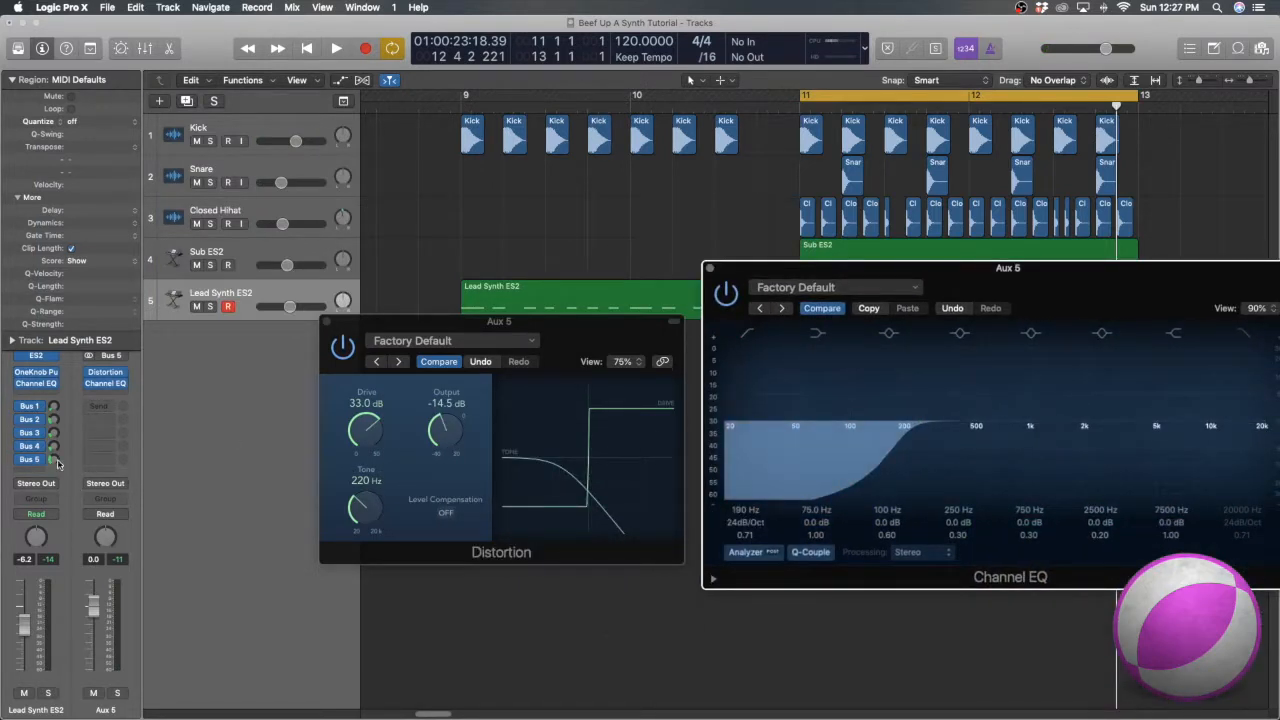
{"action": "key", "text": "space"}
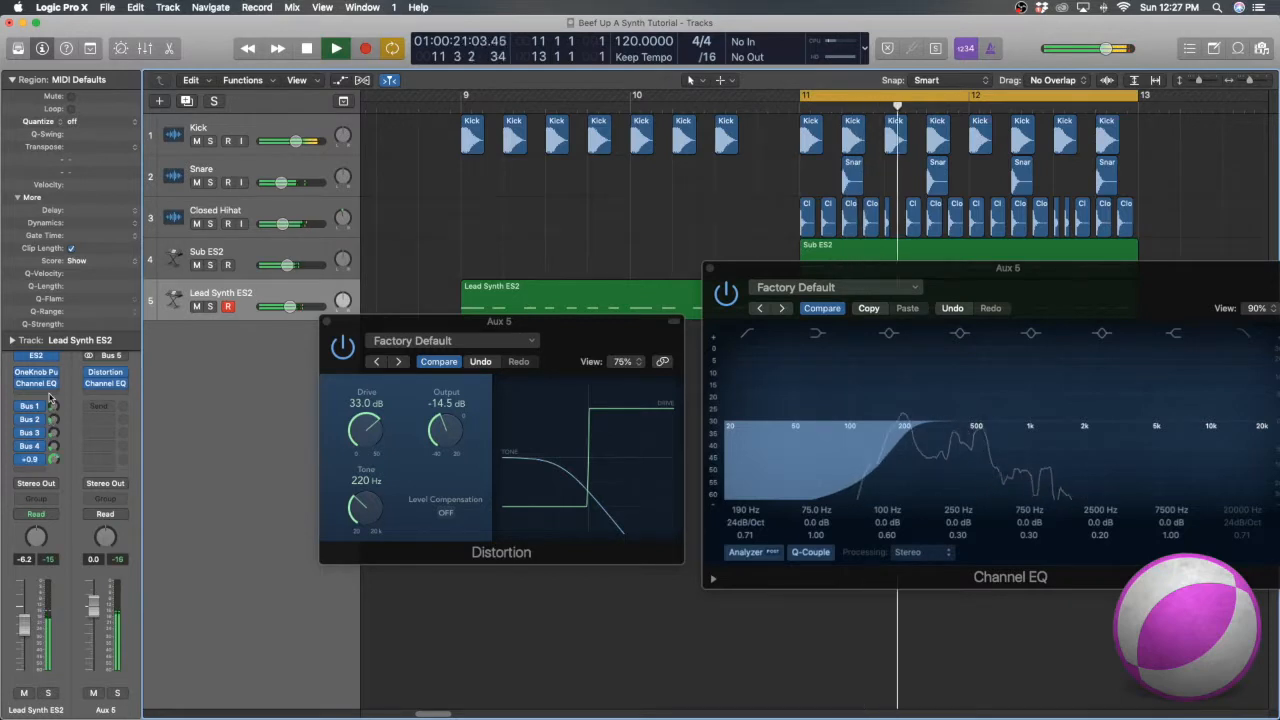
{"action": "left_click_drag", "start_coordinate": [50, 398], "coordinate": [35, 478]}
{"action": "key", "text": "space"}
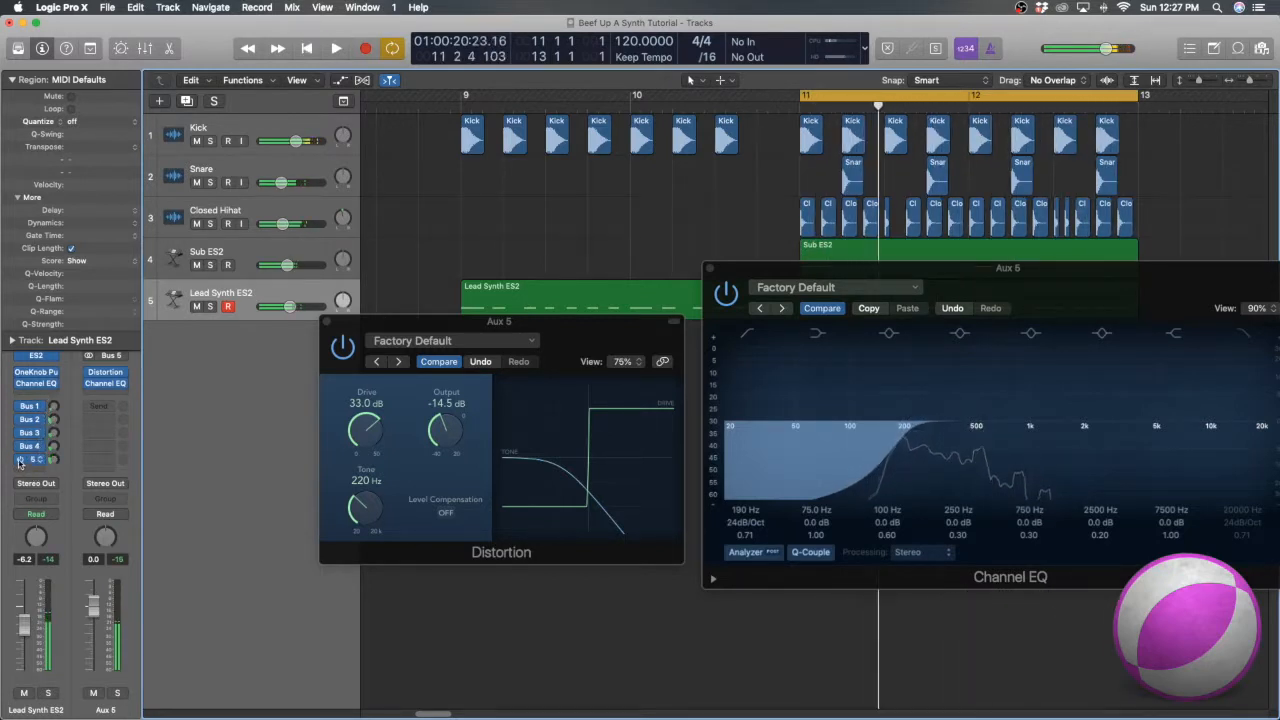
Play the loop and settle the Bus 5 send on Lead Synth ES2 at about -17.0 dB
{"action": "key", "text": "space"}
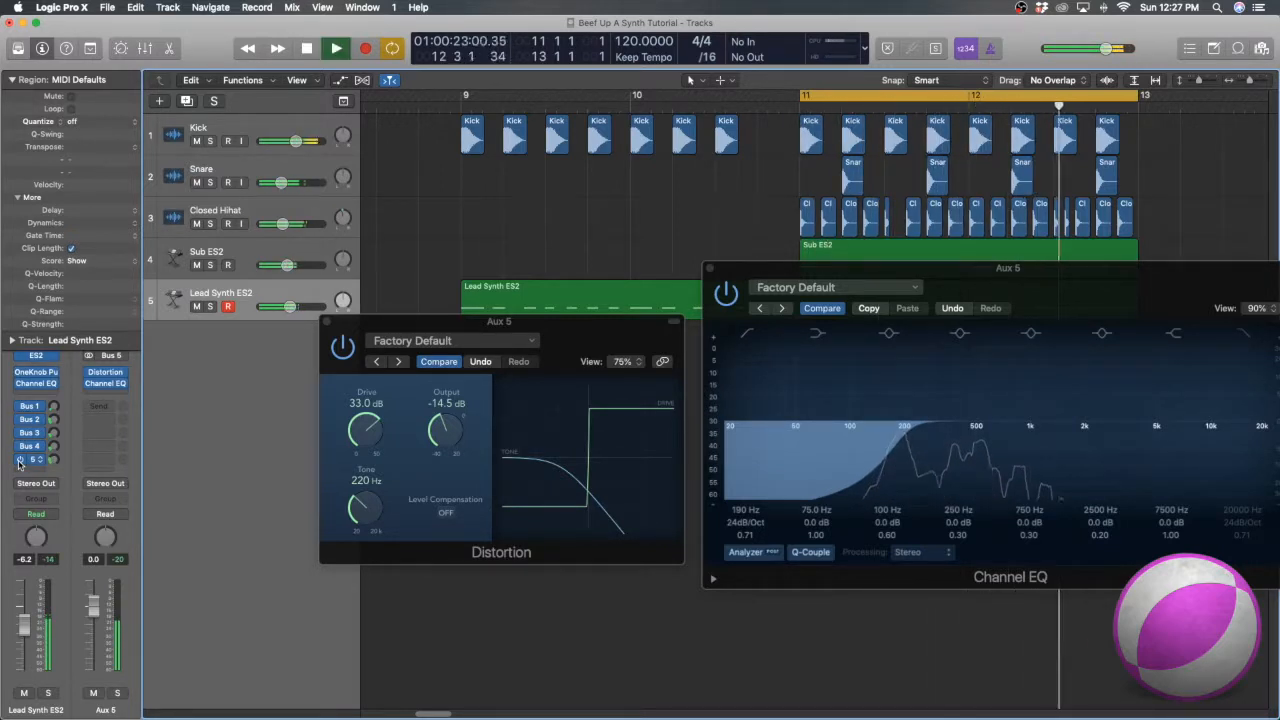
{"action": "left_click", "coordinate": [55, 463]}
{"action": "key", "text": "space"}
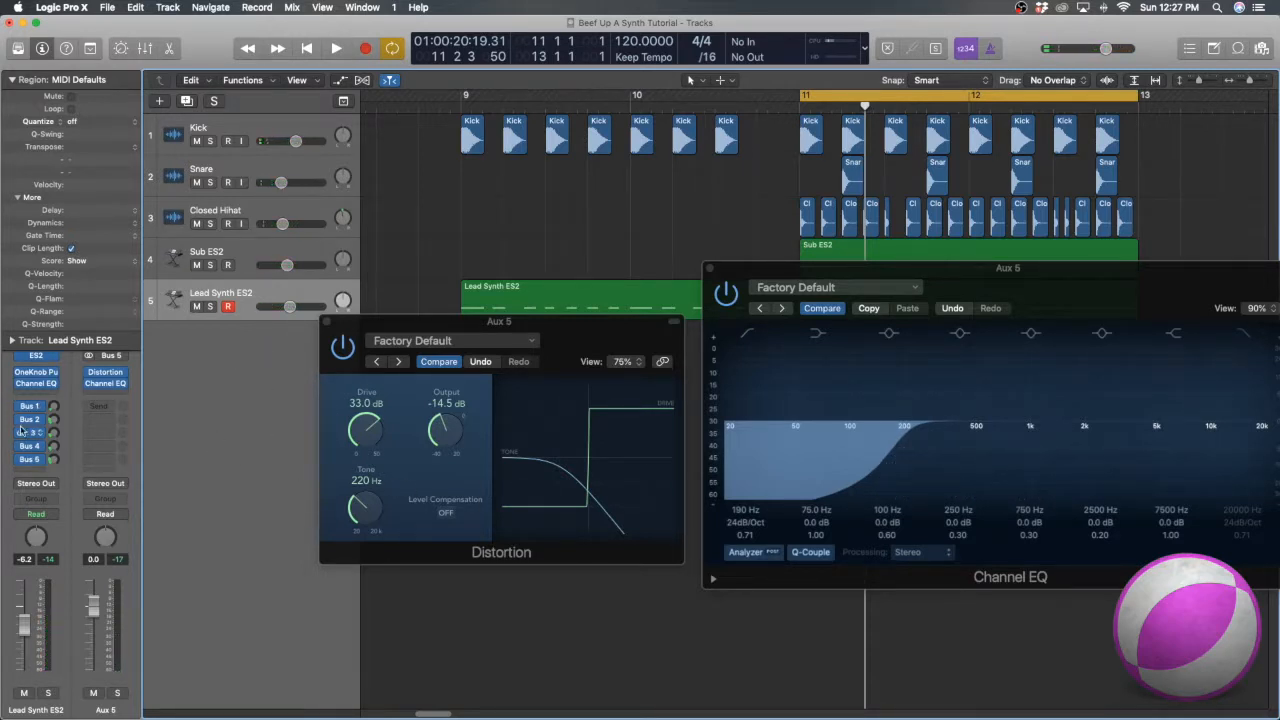
{"action": "key", "text": "space"}
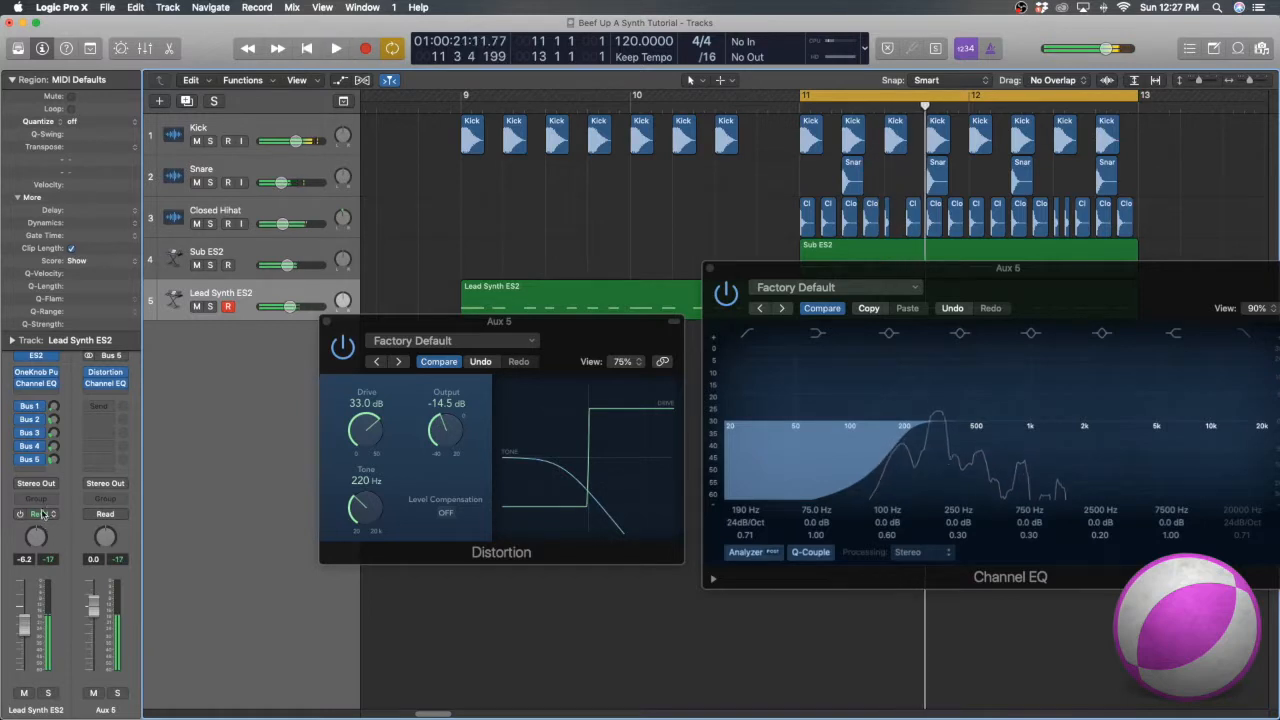
{"action": "key", "text": "space"}
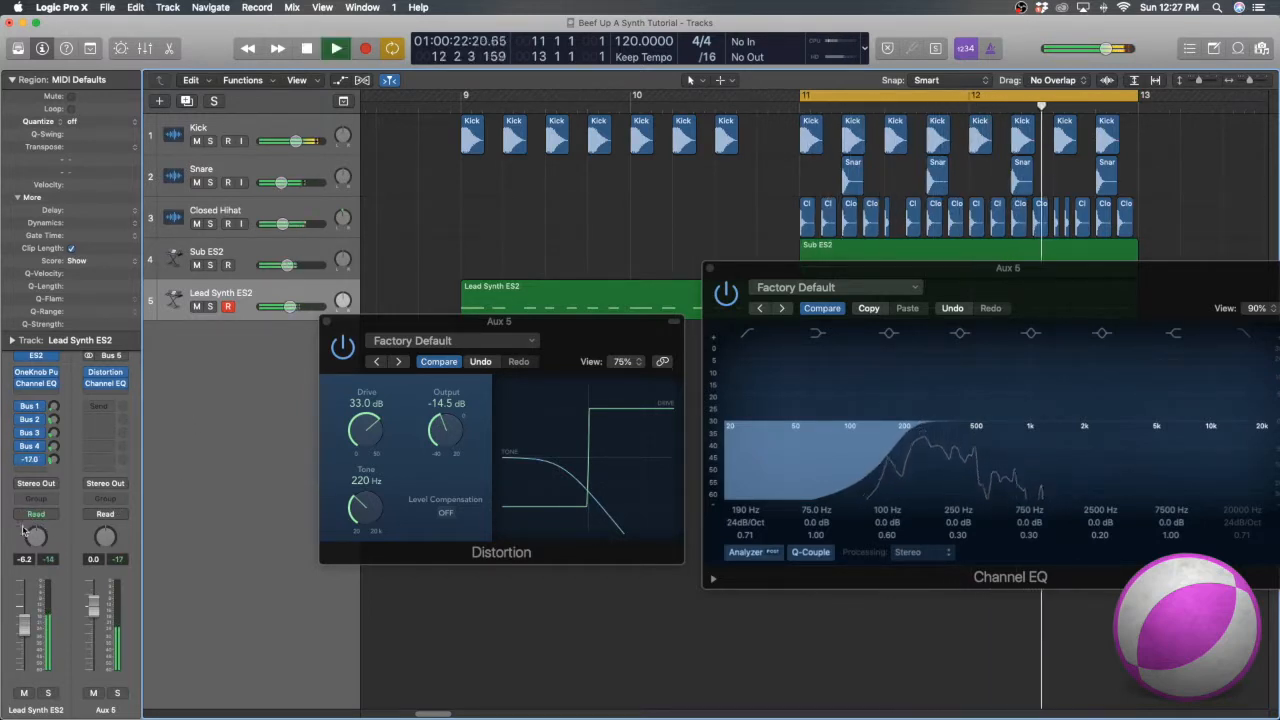
{"action": "key", "text": "space"}
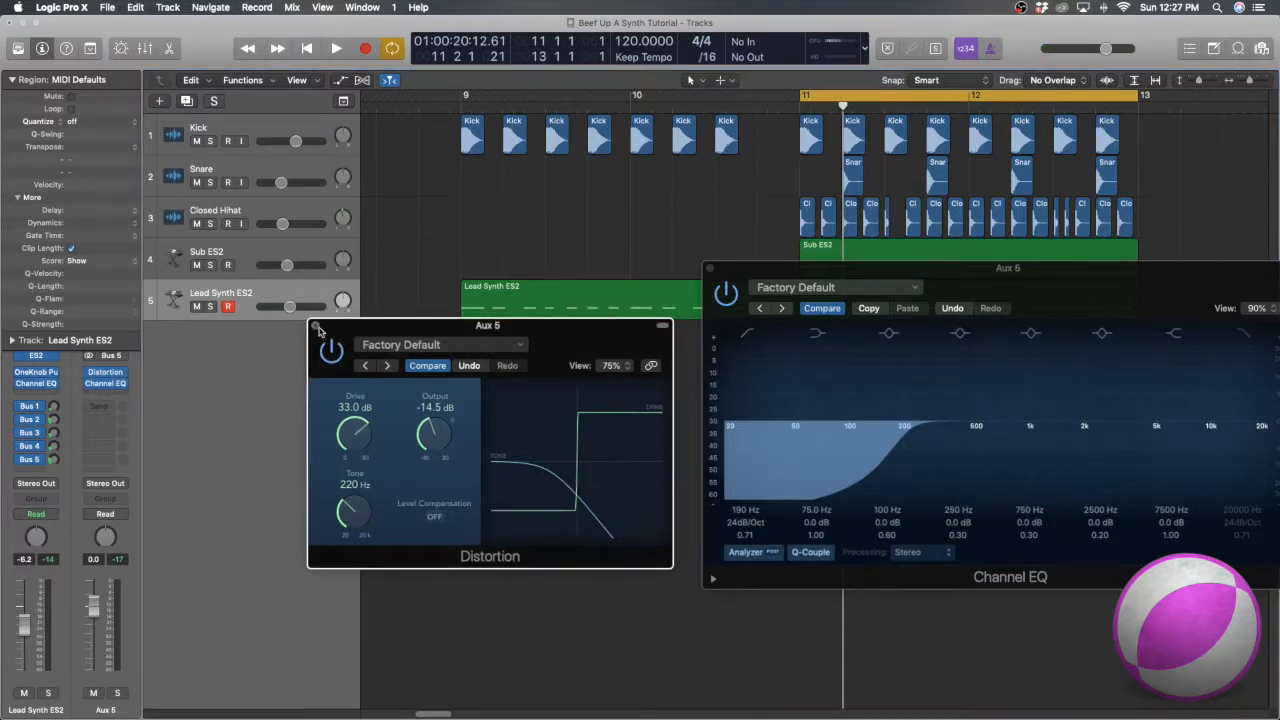
Close the Distortion and Channel EQ windows and play the loop to compare it with the Bus 5 send off and on
{"action": "left_click", "coordinate": [316, 325]}
{"action": "left_click", "coordinate": [710, 269]}
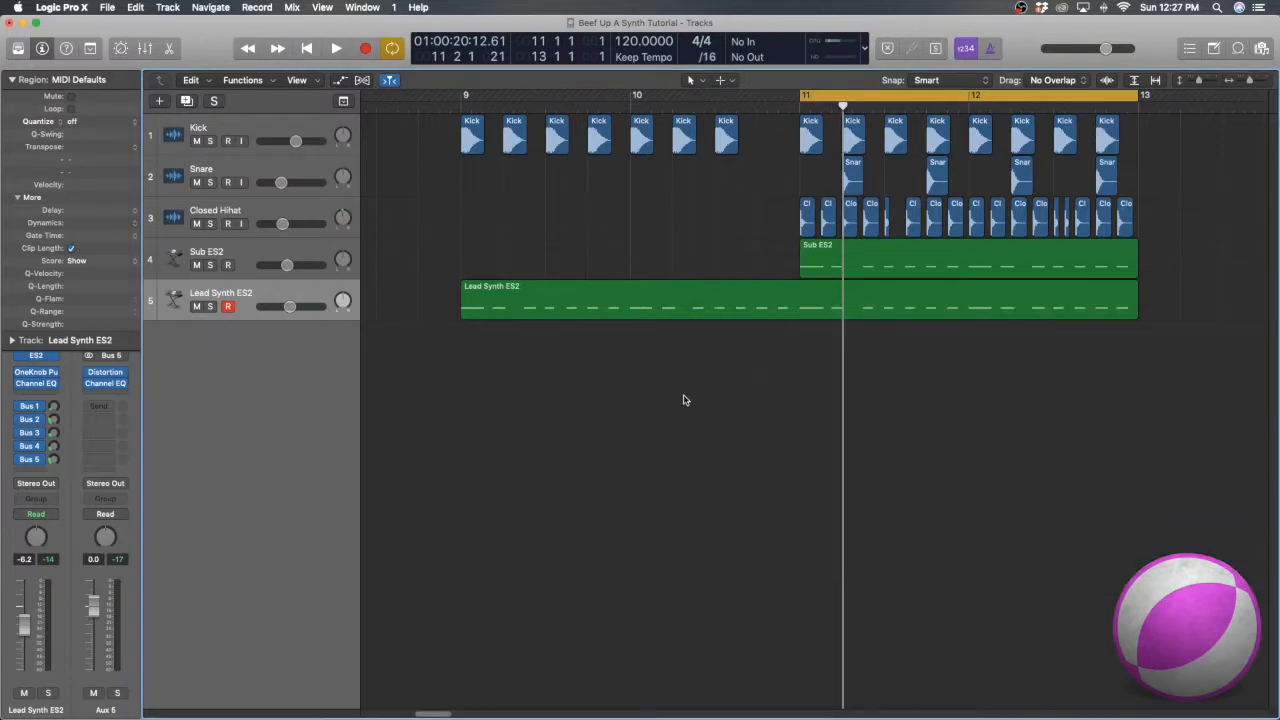
{"action": "key", "text": "space"}
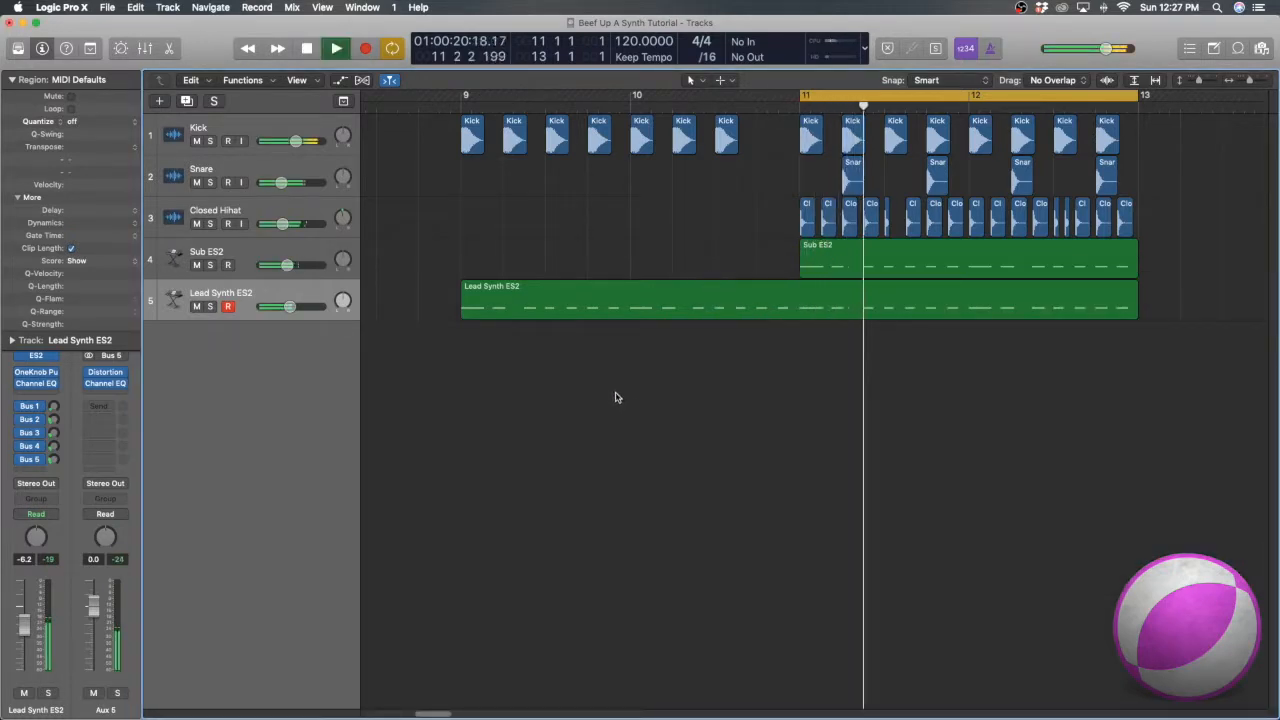
{"action": "left_click", "coordinate": [20, 461]}
{"action": "key", "text": "space"}
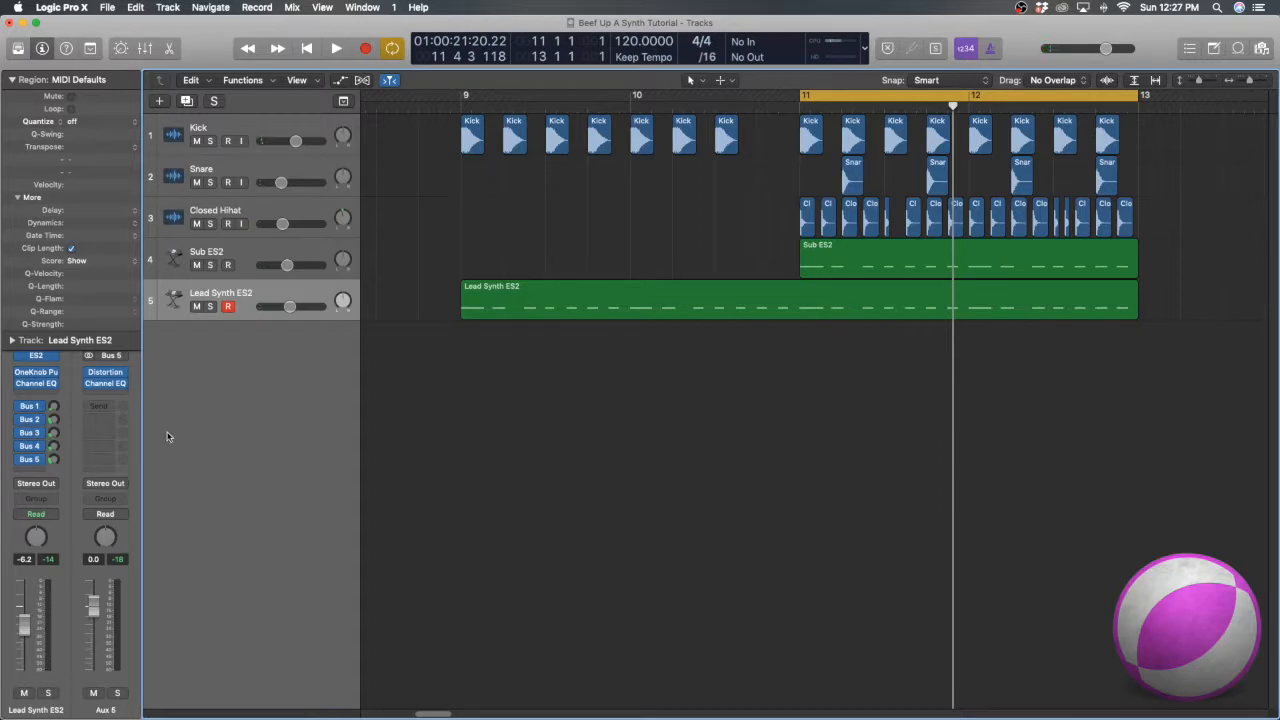
Insert a stereo Compressor after Channel EQ on Lead Synth ES2 and move its window clear of the channel strips
{"action": "left_click", "coordinate": [43, 396]}
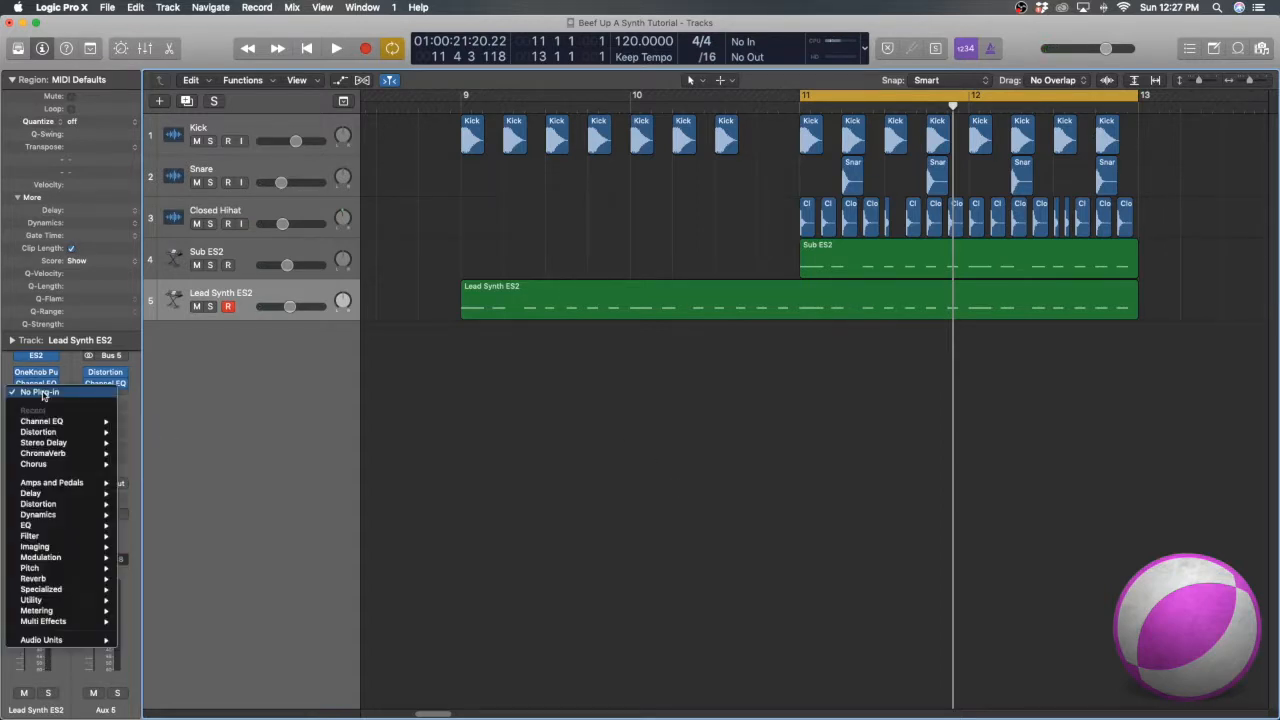
{"action": "mouse_move", "coordinate": [76, 515]}
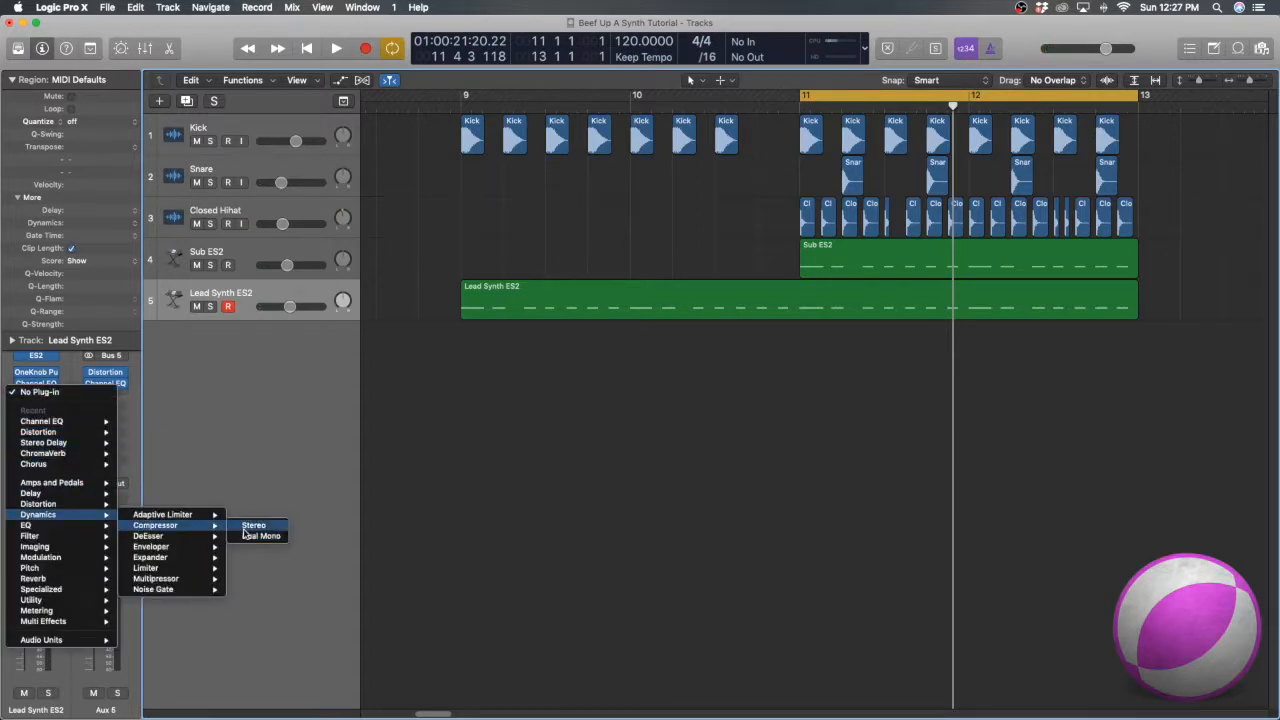
{"action": "left_click", "coordinate": [248, 526]}
{"action": "key", "text": "space"}
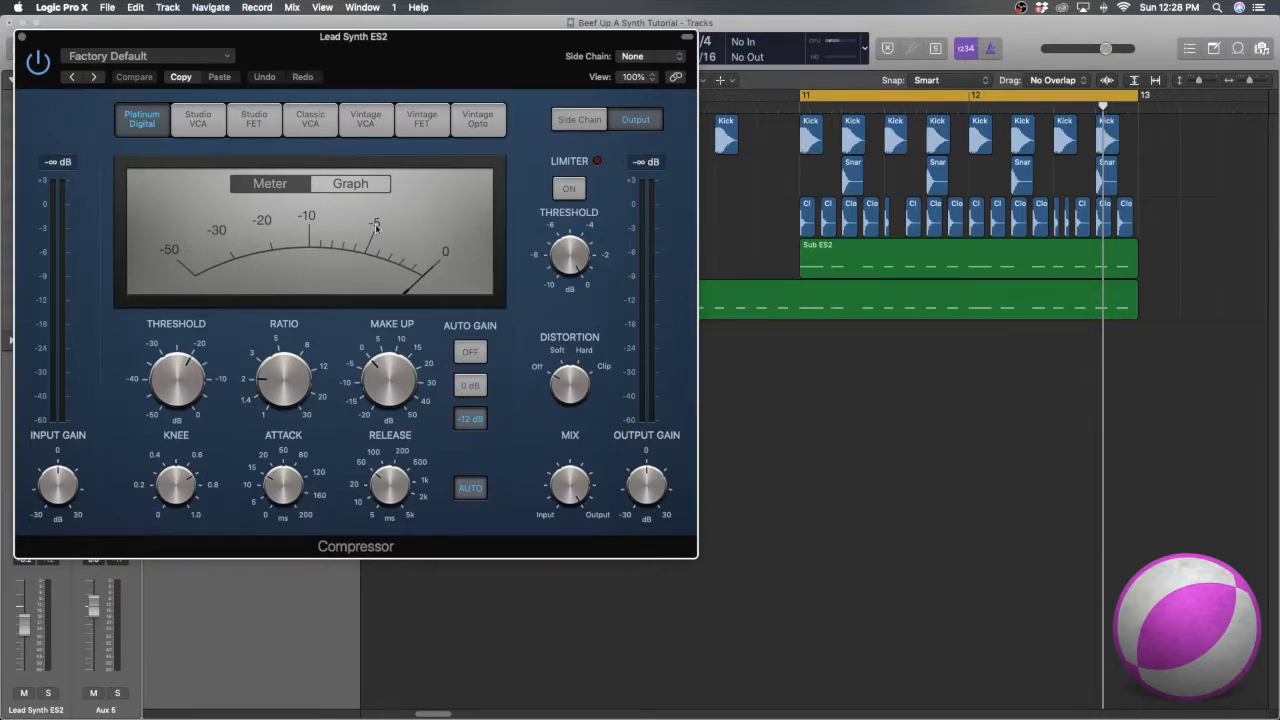
{"action": "key", "text": "space"}
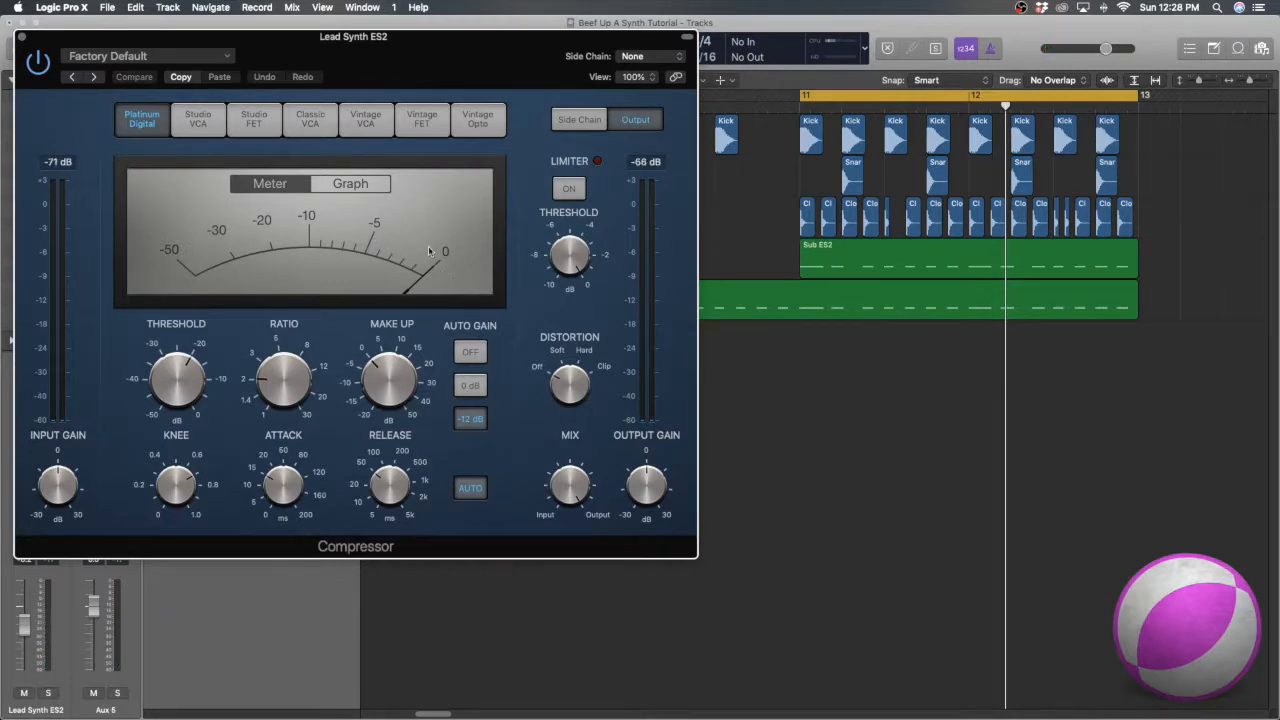
{"action": "left_click", "coordinate": [181, 77]}
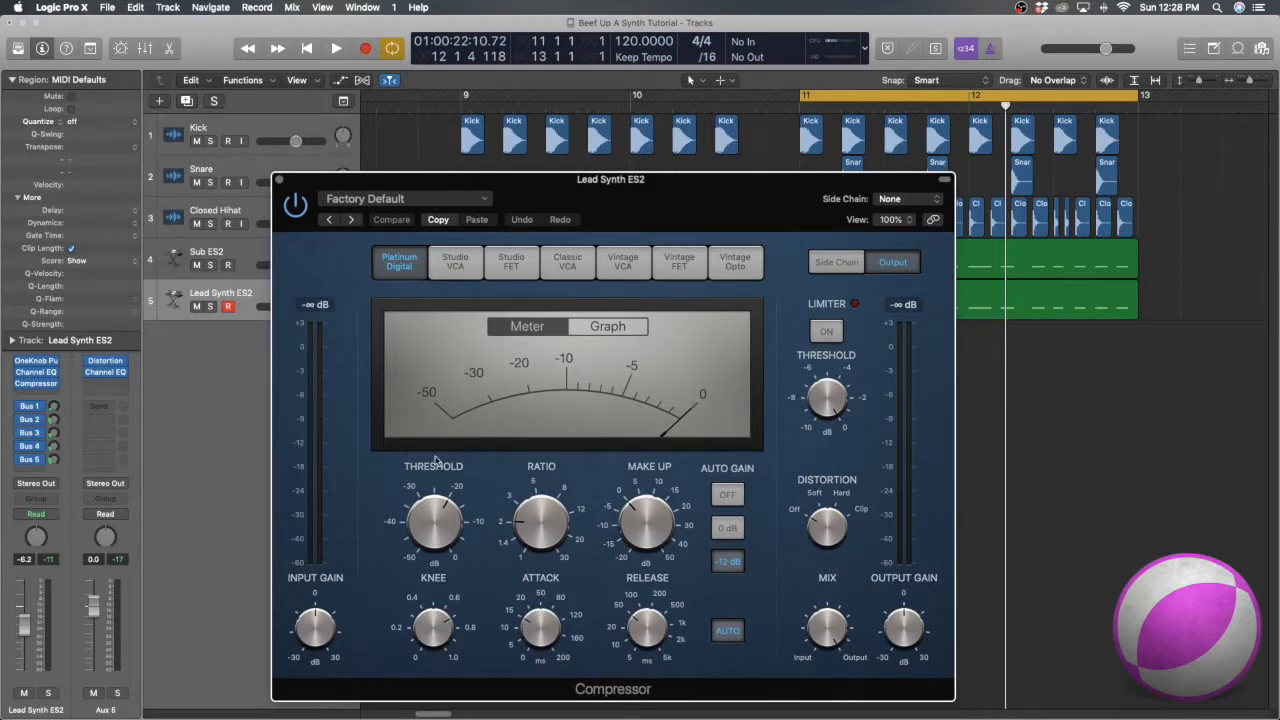
Lower the Compressor threshold on Lead Synth ES2 to about -40 dB while auditioning the loop
{"action": "mouse_move", "coordinate": [424, 532]}
{"action": "mouse_move", "coordinate": [452, 514]}
{"action": "key", "text": "space"}
{"action": "left_click_drag", "start_coordinate": [436, 518], "coordinate": [438, 568]}
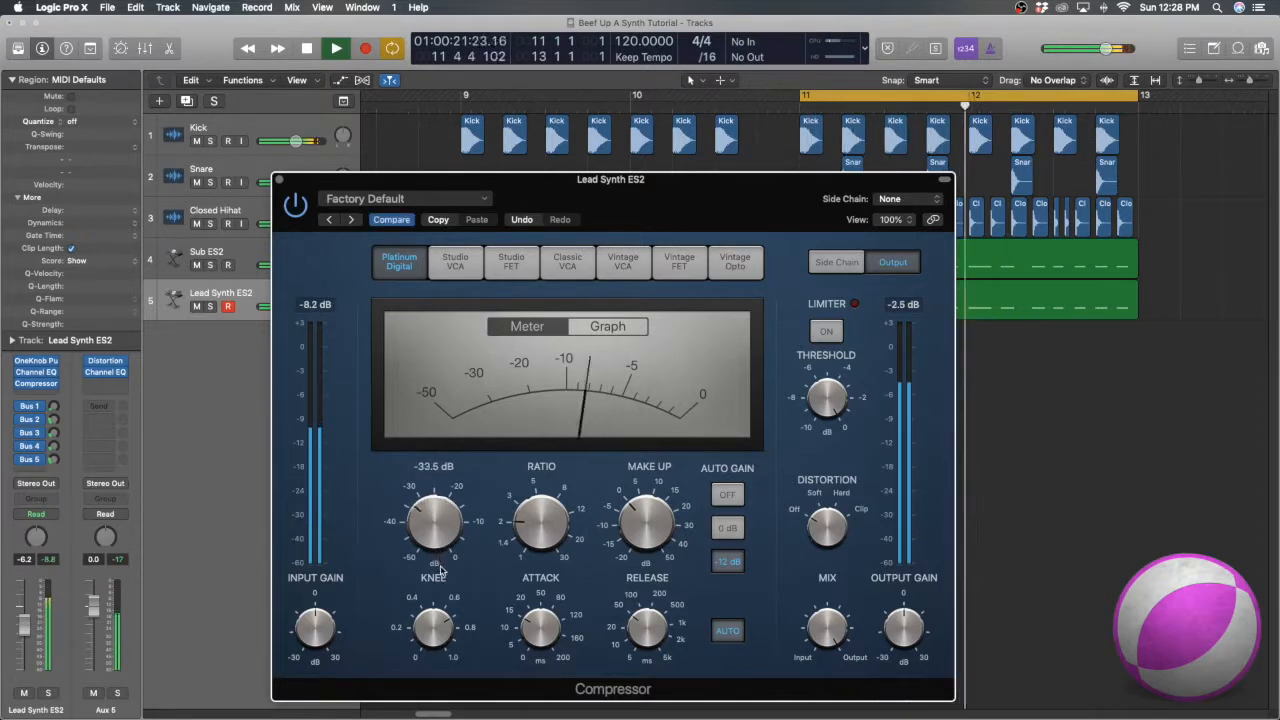
{"action": "key", "text": "space"}
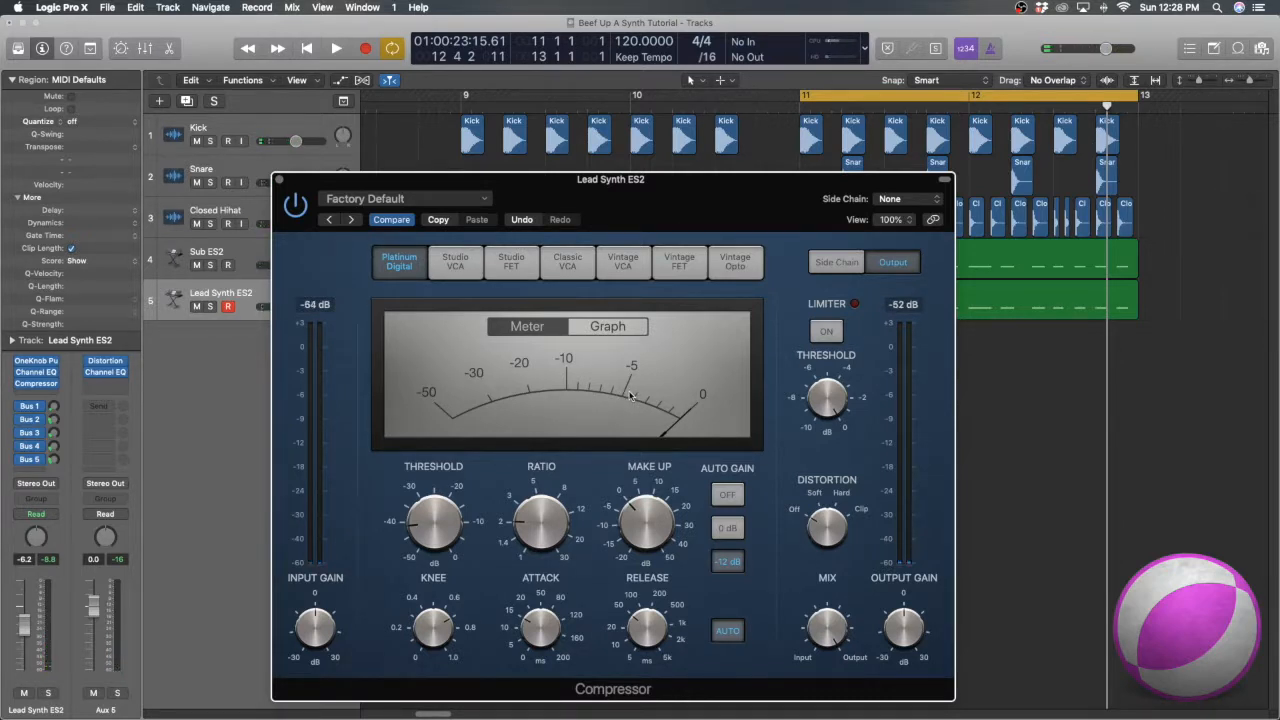
{"action": "key", "text": "space"}
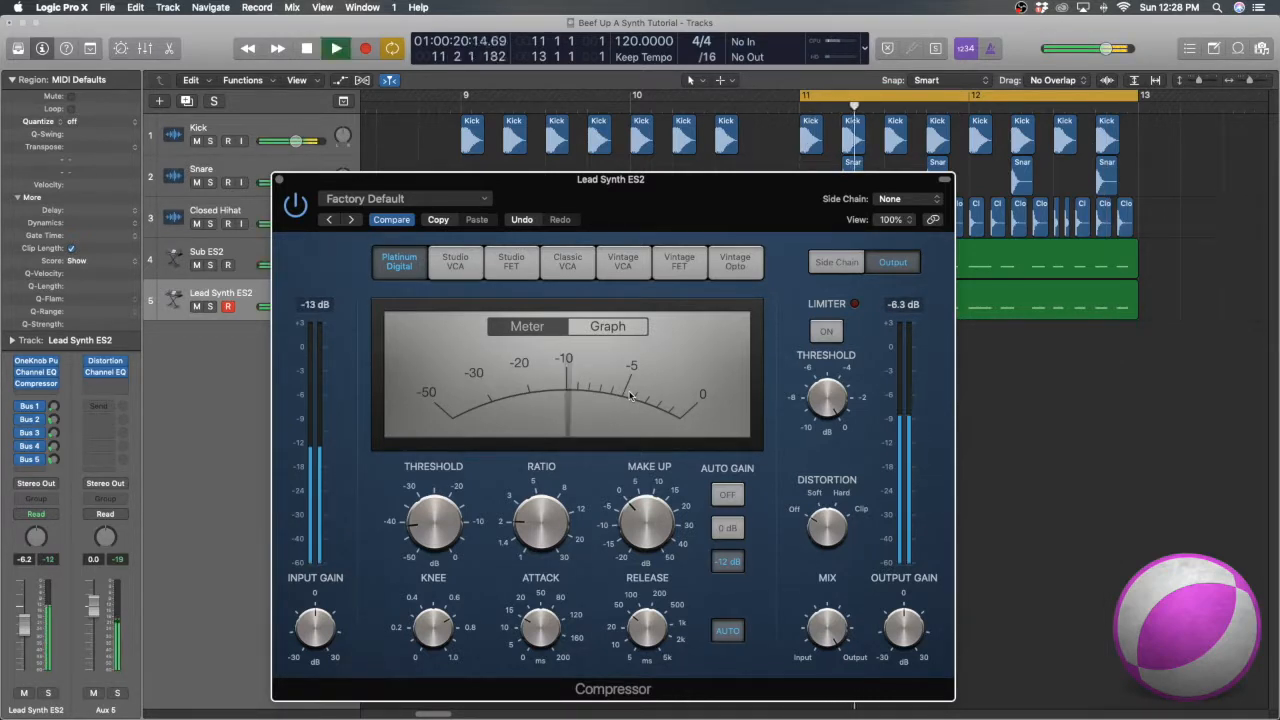
{"action": "key", "text": "space"}
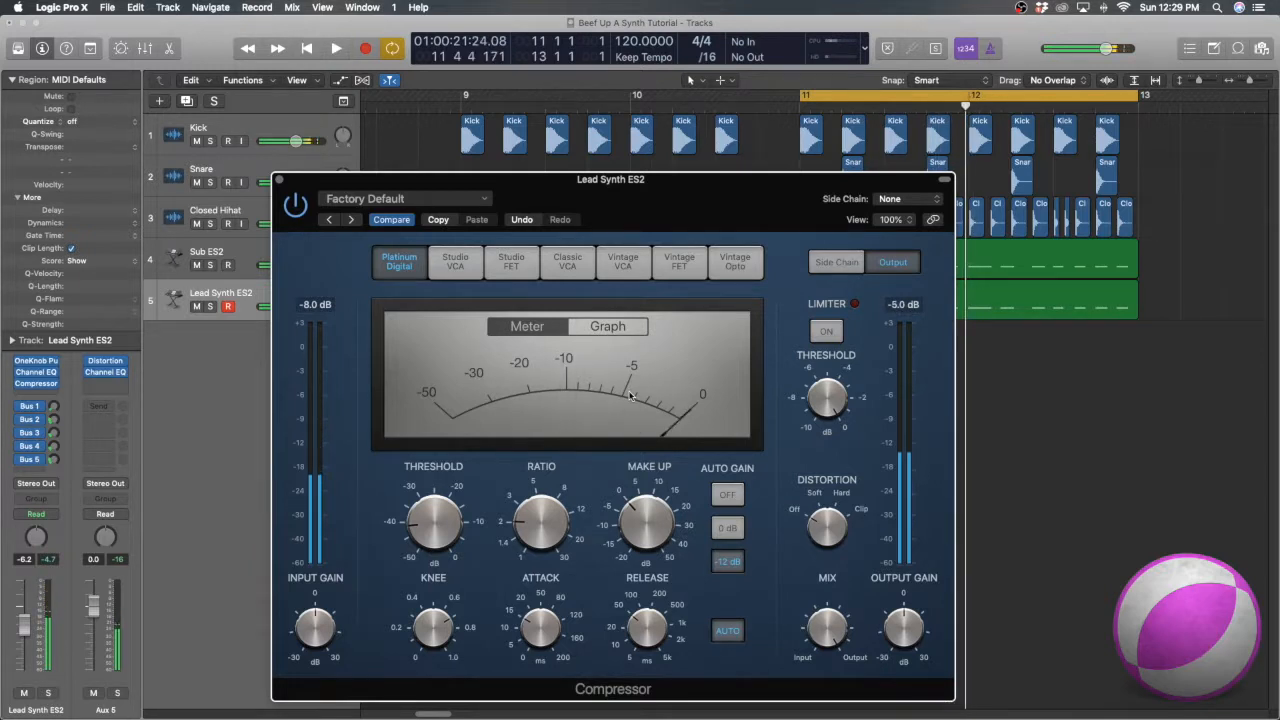
Raise the Compressor threshold on Lead Synth ES2 to about -20 dB, audition the loop and close the plug-in window
{"action": "mouse_move", "coordinate": [433, 527]}
{"action": "left_click_drag", "start_coordinate": [433, 527], "coordinate": [433, 447]}
{"action": "key", "text": "space"}
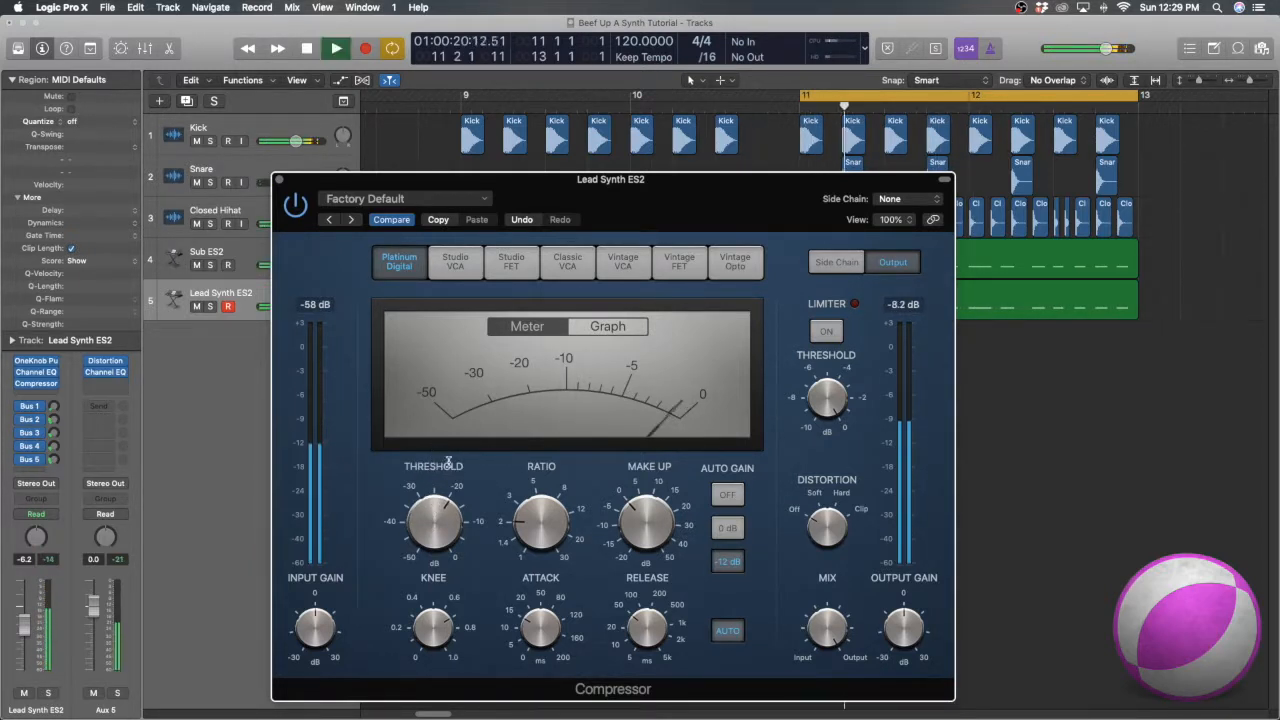
{"action": "mouse_move", "coordinate": [606, 497]}
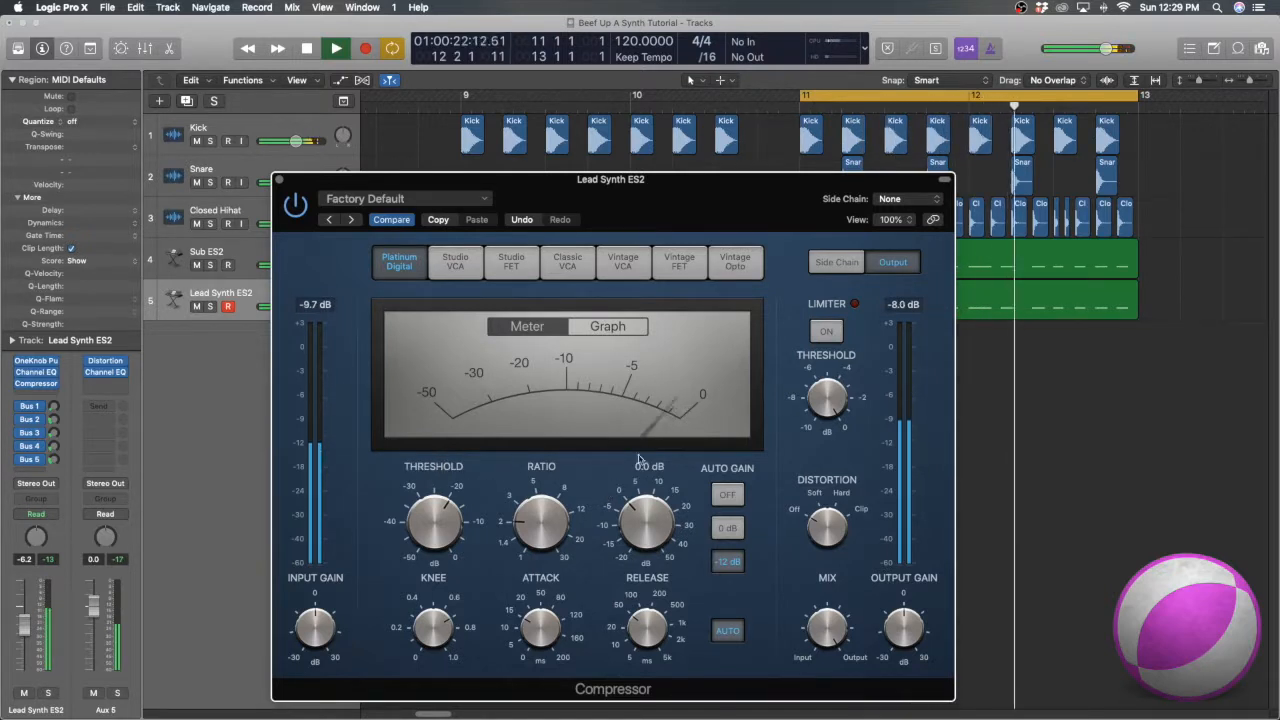
{"action": "key", "text": "space"}
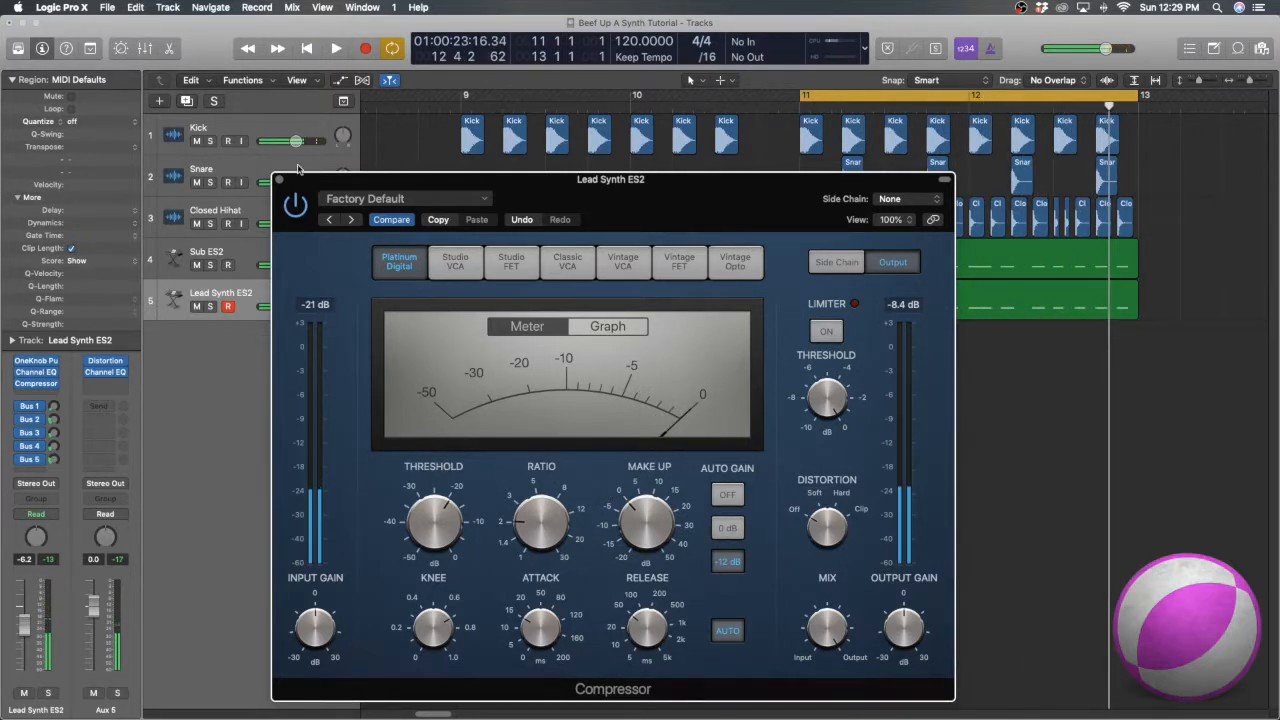
{"action": "left_click", "coordinate": [279, 180]}
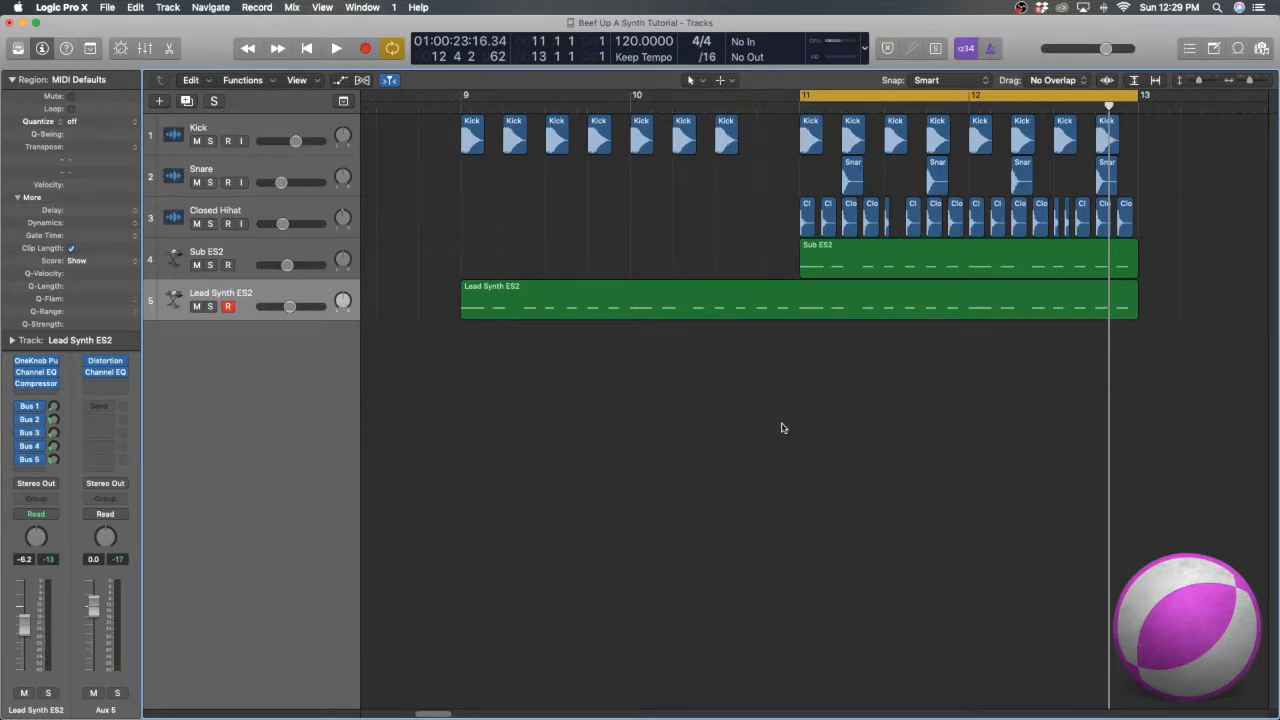
Collapse the Region inspector and play the loop with all Lead Synth ES2 effects on
{"action": "left_click", "coordinate": [12, 80]}
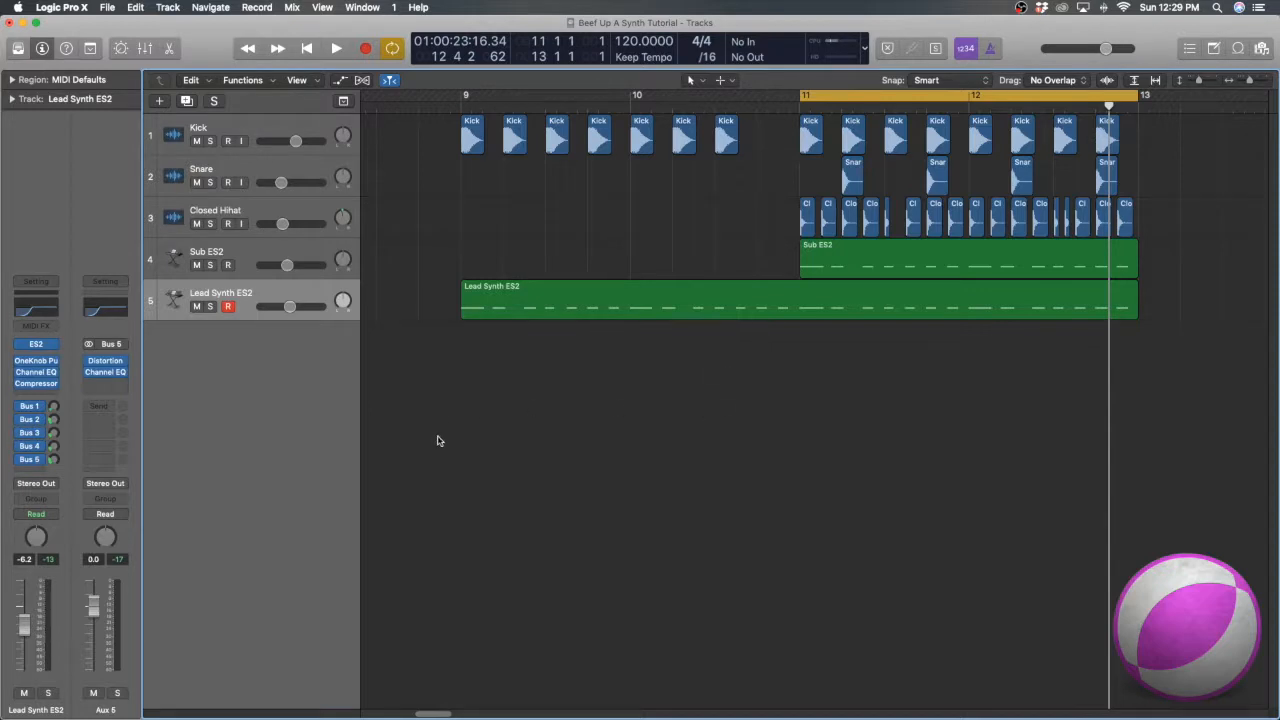
{"action": "key", "text": "space"}
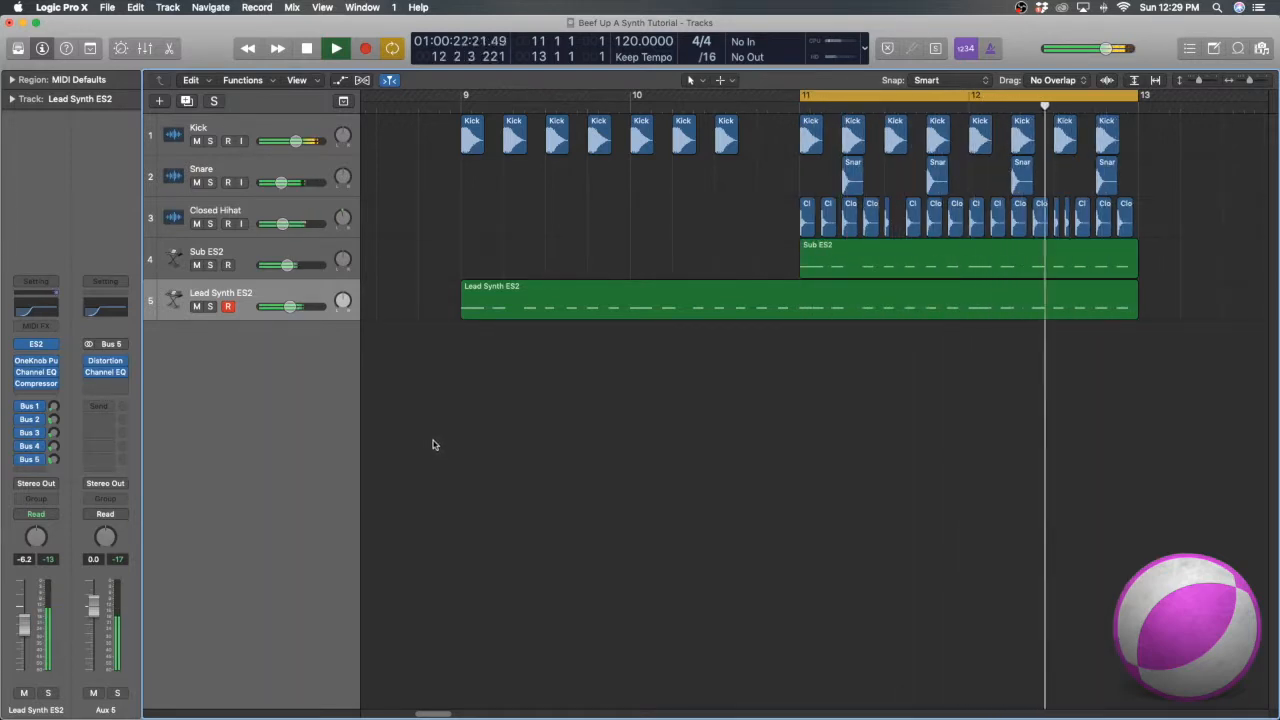
{"action": "key", "text": "space"}
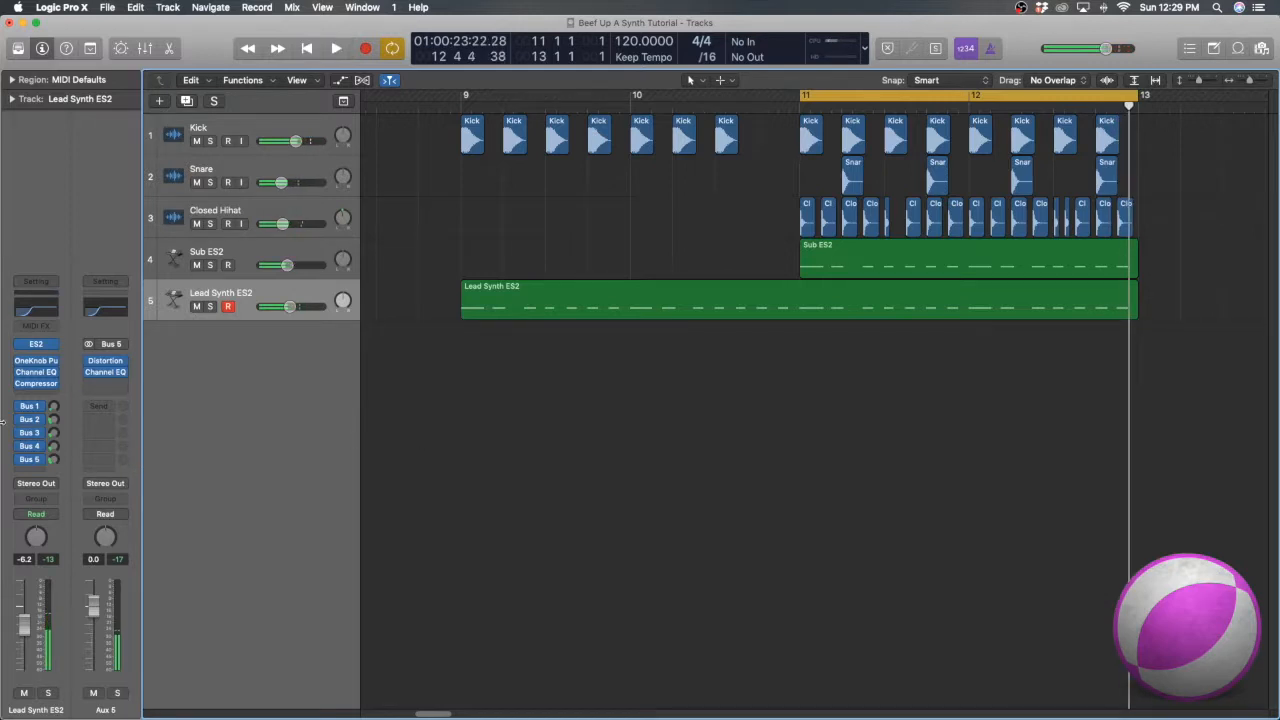
Compare the full loop with the Bus 1 to Bus 5 sends and the Compressor on Lead Synth ES2 bypassed and re-enabled
{"action": "left_click", "coordinate": [19, 407]}
{"action": "left_click_drag", "start_coordinate": [19, 420], "coordinate": [18, 460]}
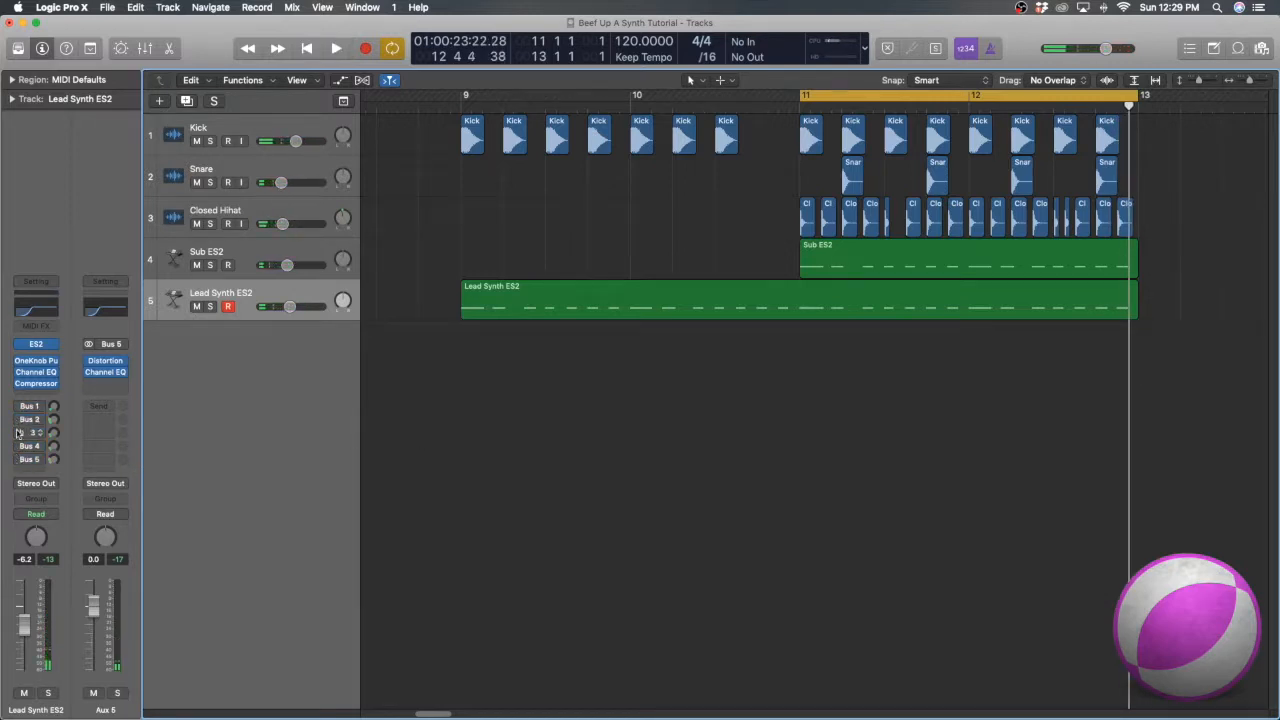
{"action": "left_click", "coordinate": [20, 384]}
{"action": "key", "text": "space"}
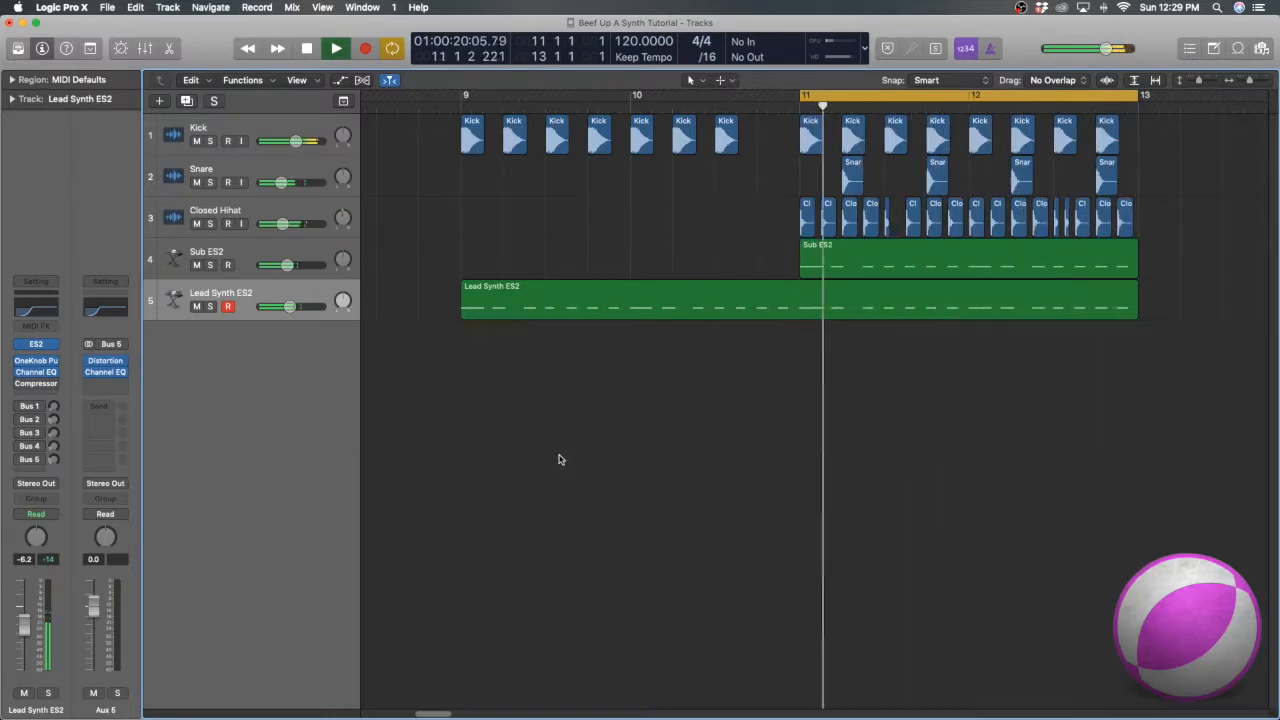
{"action": "key", "text": "space"}
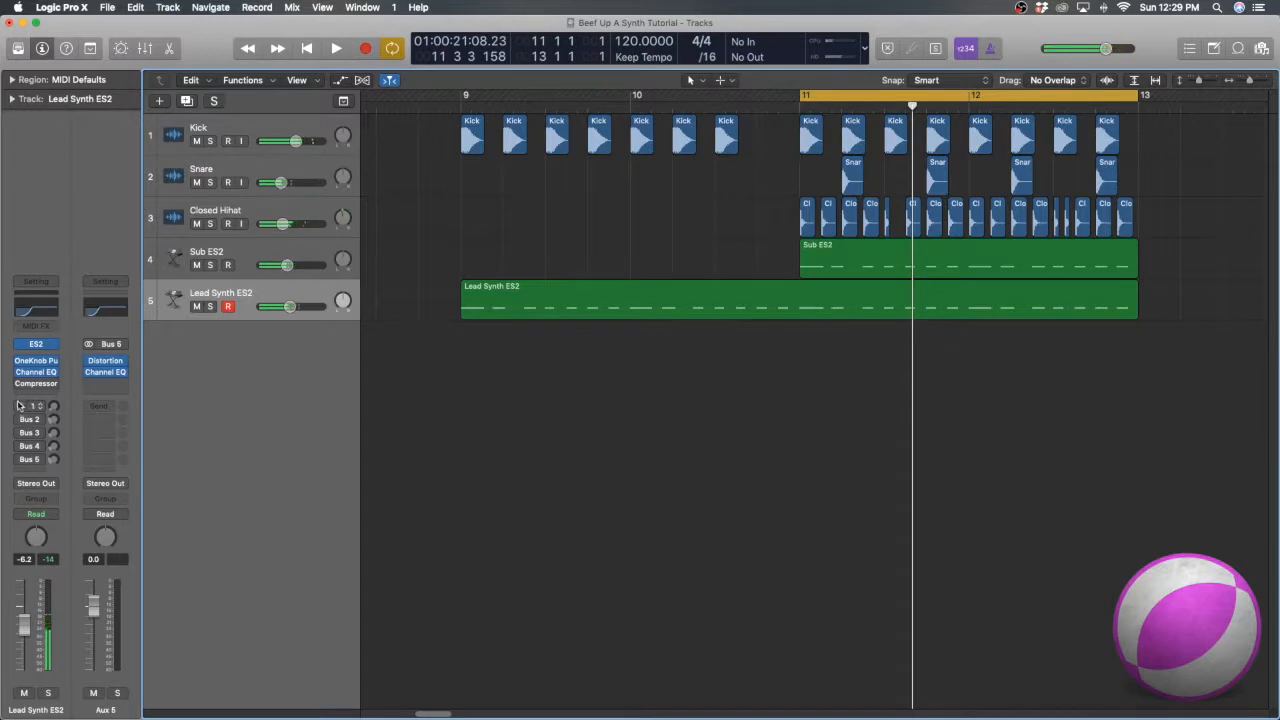
{"action": "left_click_drag", "start_coordinate": [17, 407], "coordinate": [19, 463]}
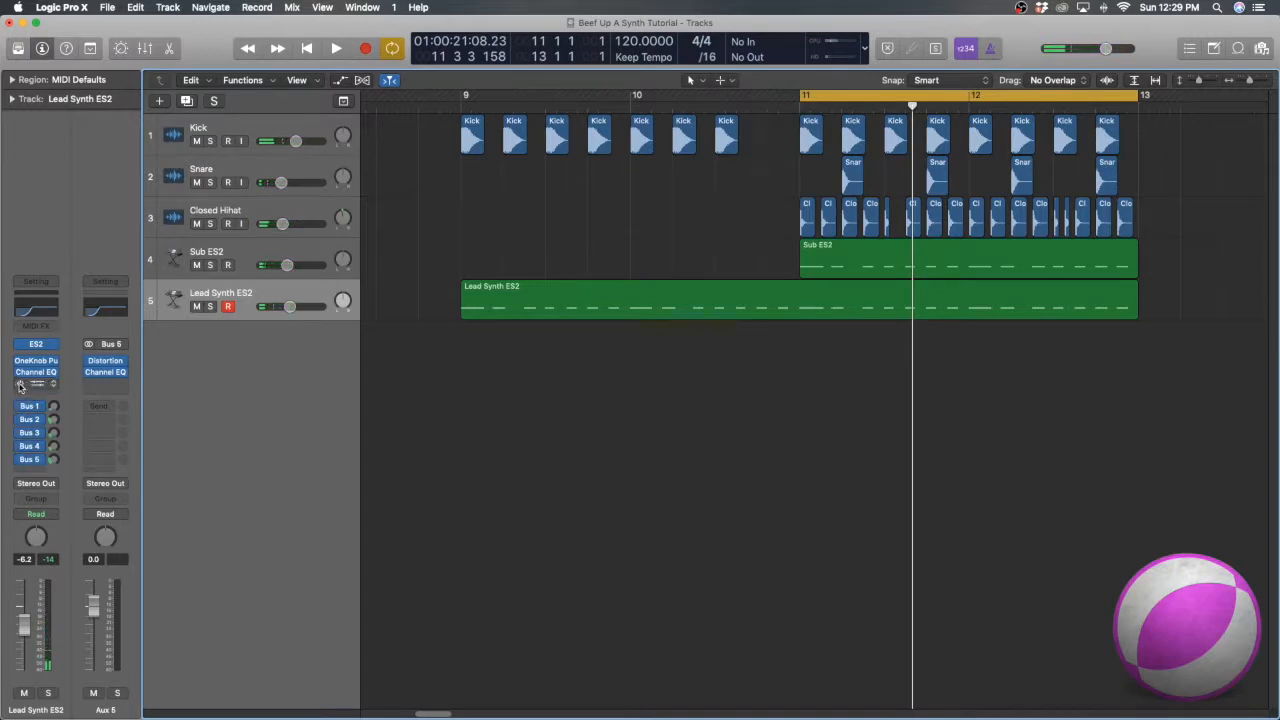
{"action": "key", "text": "space"}
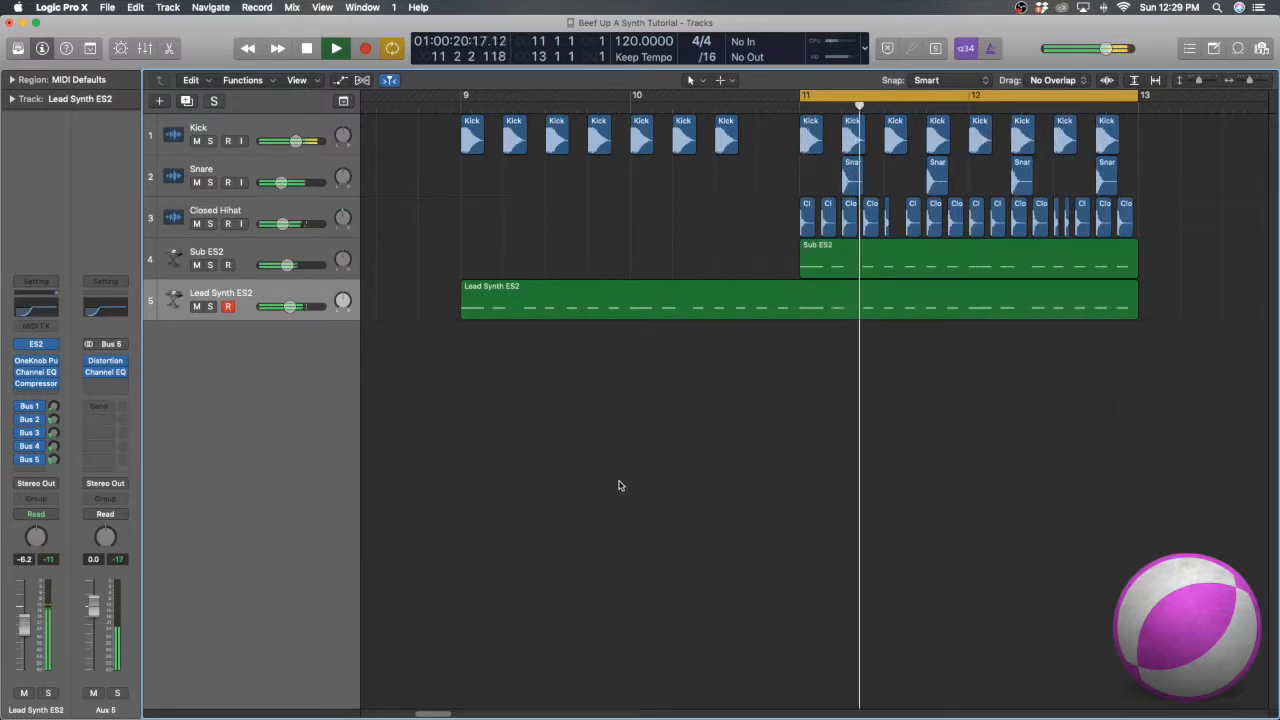
Solo Lead Synth ES2 to compare its Bus 1 to Bus 5 sends and Compressor off and on, and finish by hearing the full mix unsoloed
{"action": "left_click", "coordinate": [210, 306]}
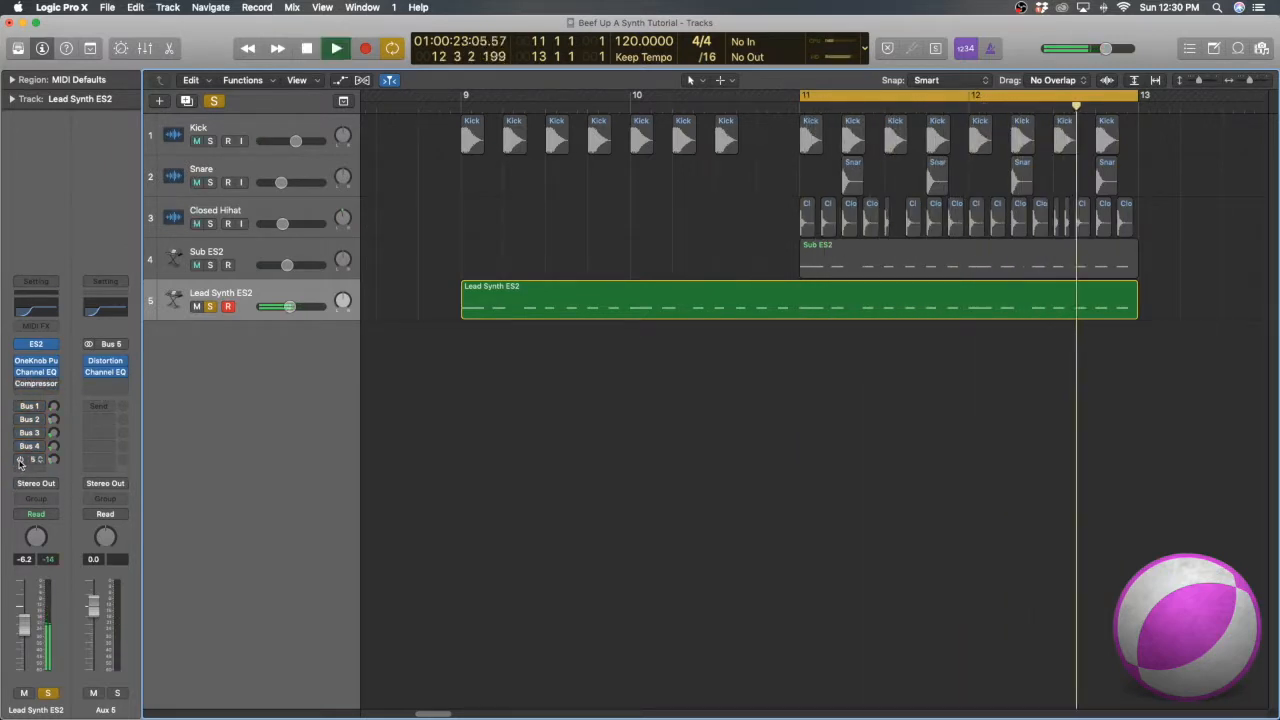
{"action": "left_click_drag", "start_coordinate": [20, 461], "coordinate": [21, 385]}
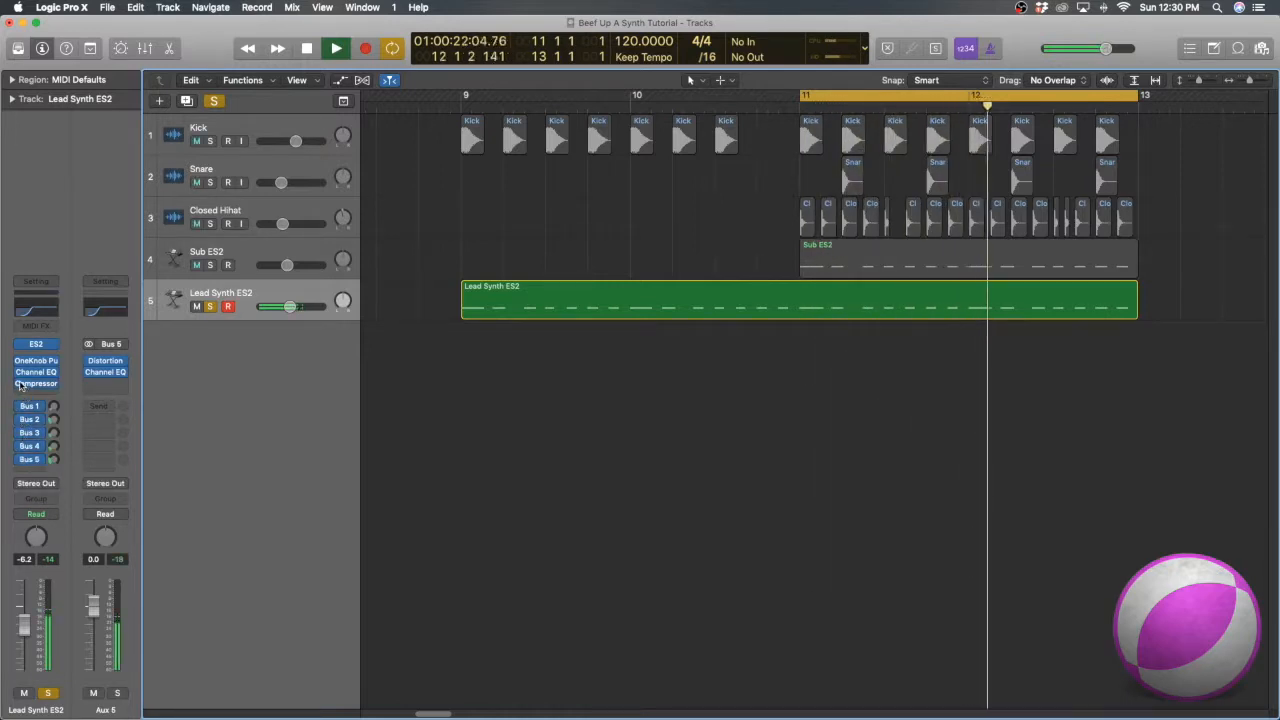
{"action": "left_click", "coordinate": [46, 692]}
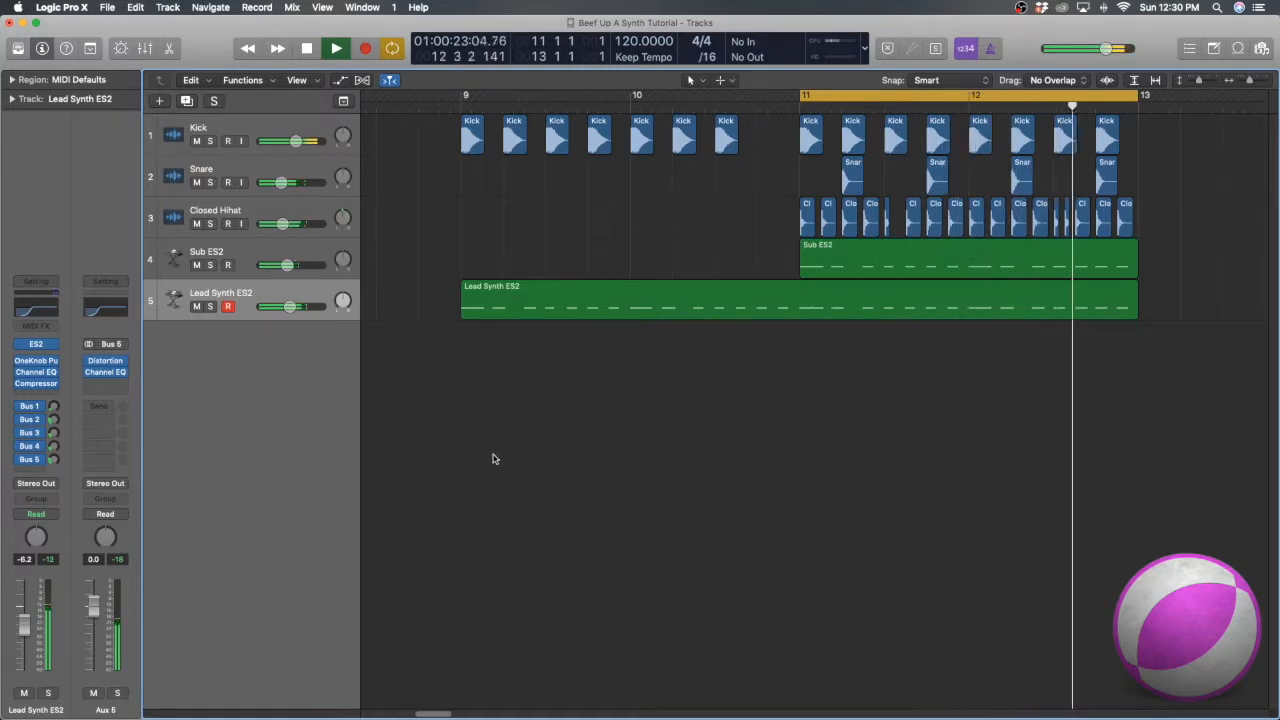
{"action": "key", "text": "space"}
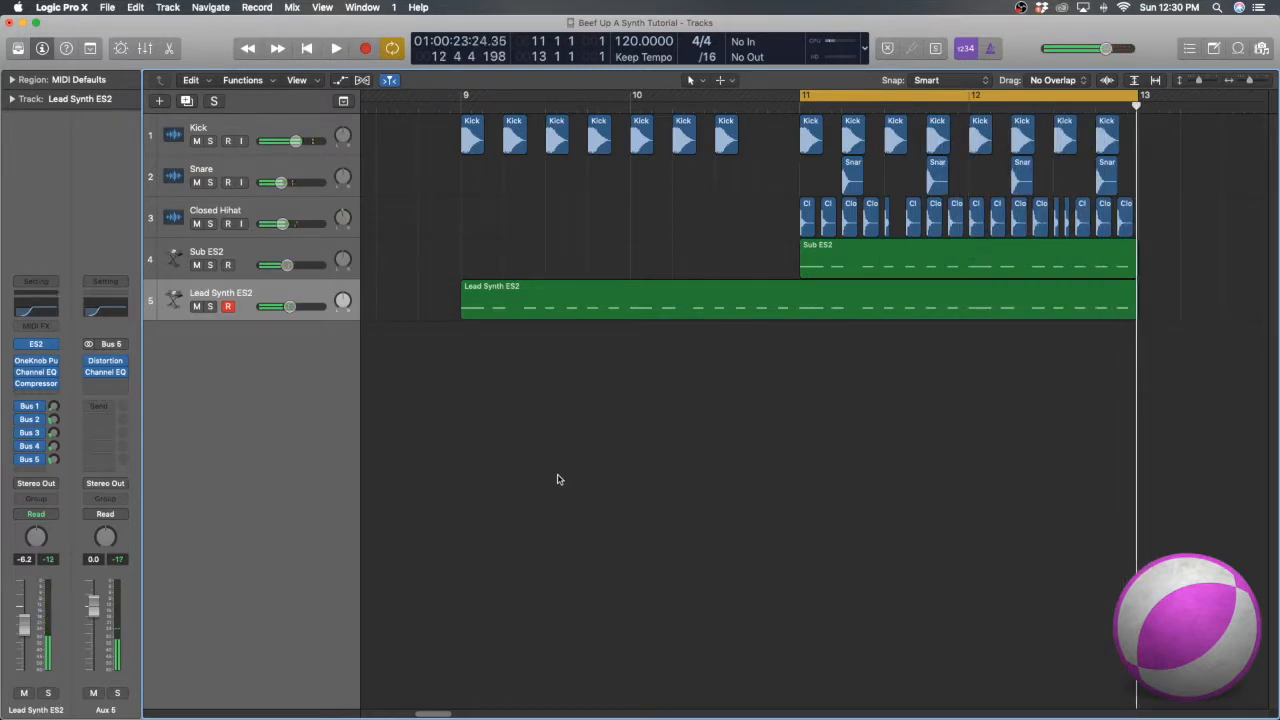